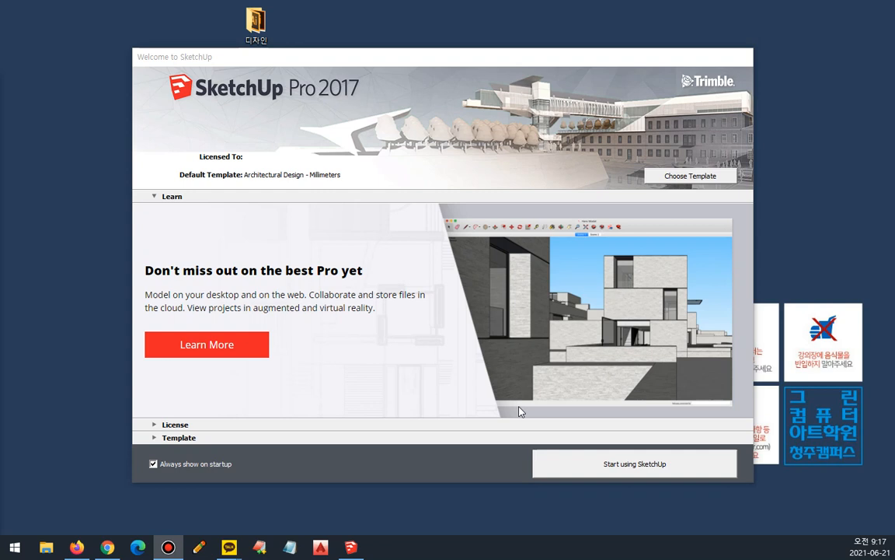
Show the license details and the list of available templates in the welcome window.
left_click(158, 199)
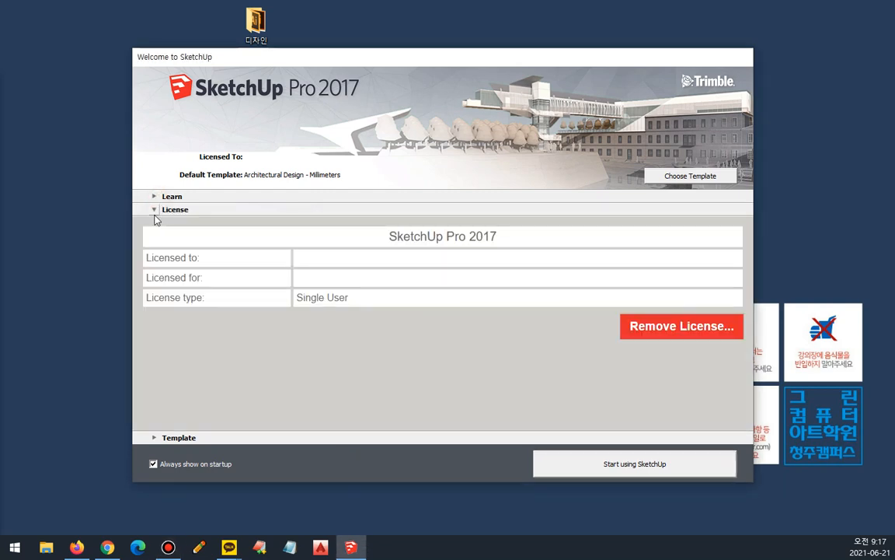
left_click(154, 438)
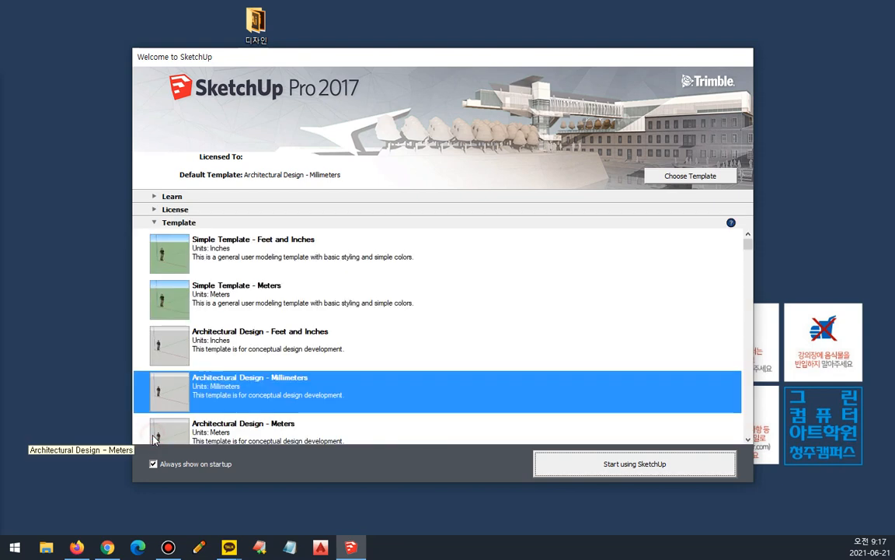
scroll(611, 300, "down", 2)
scroll(611, 300, "up", 2)
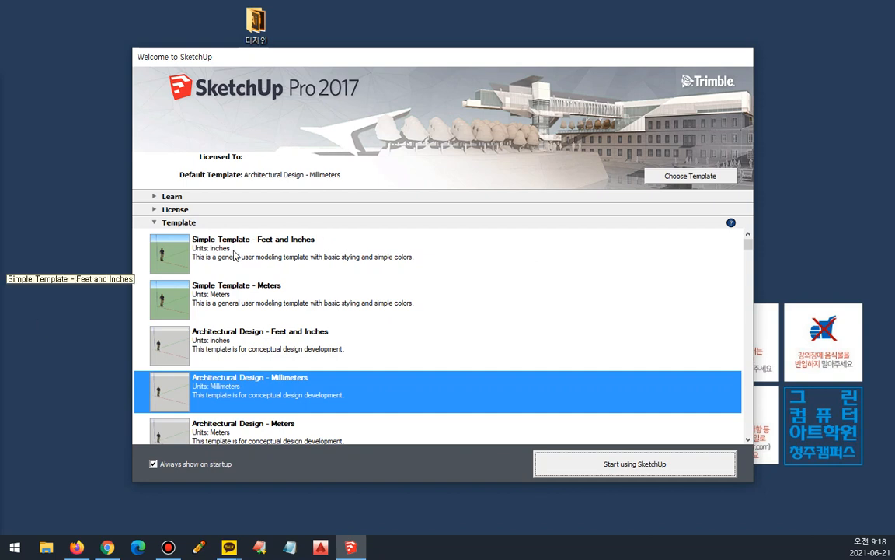
Try the simple and architectural templates in other units and set Architectural Design - Millimeters as the default template.
left_click(235, 255)
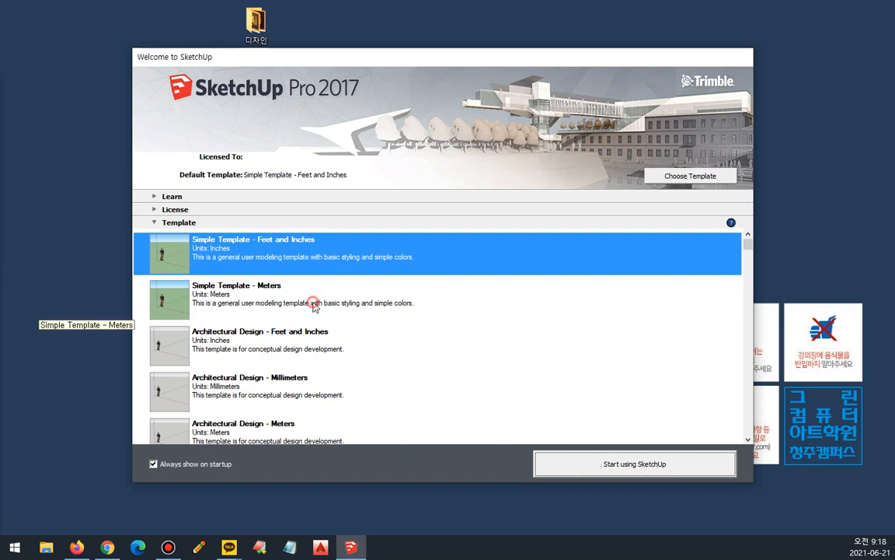
left_click(280, 283)
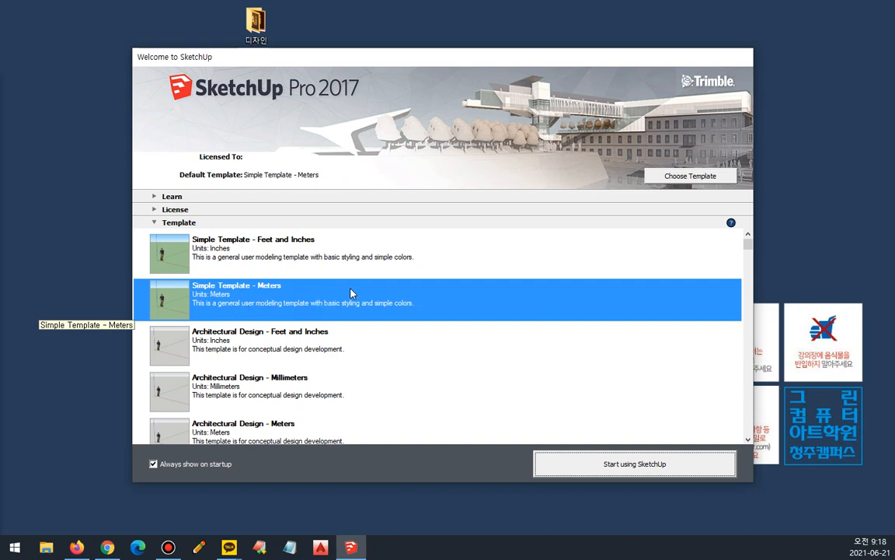
scroll(350, 293, "down", 1)
left_click(331, 273)
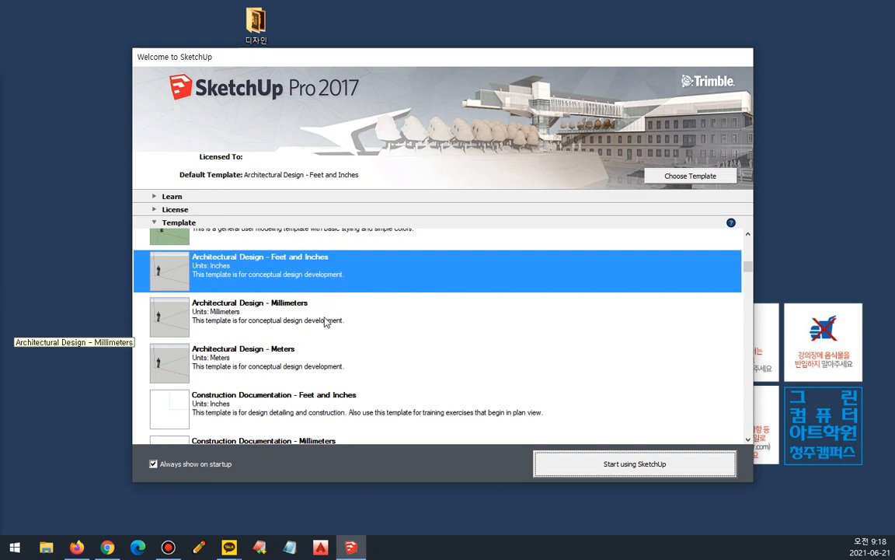
left_click(322, 319)
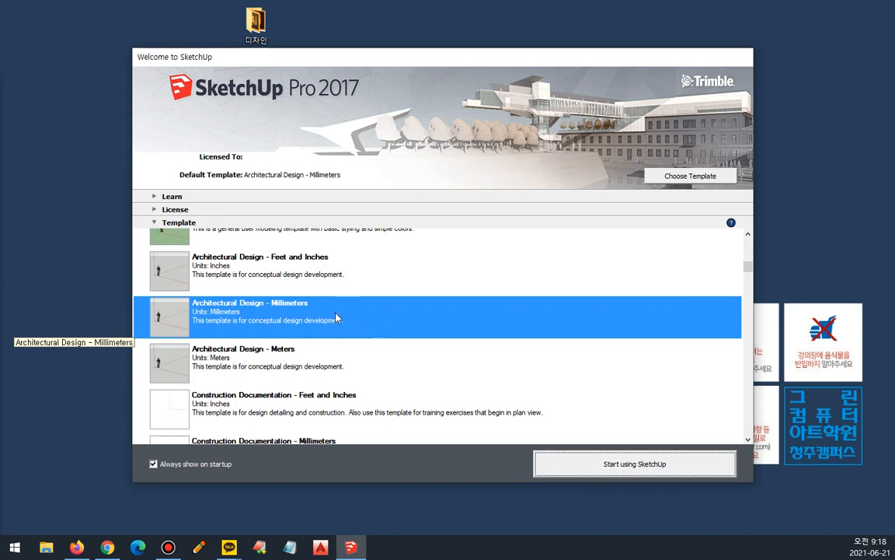
Look through the remaining templates and start a new model with the Architectural Design - Millimeters template.
scroll(387, 302, "down", 1)
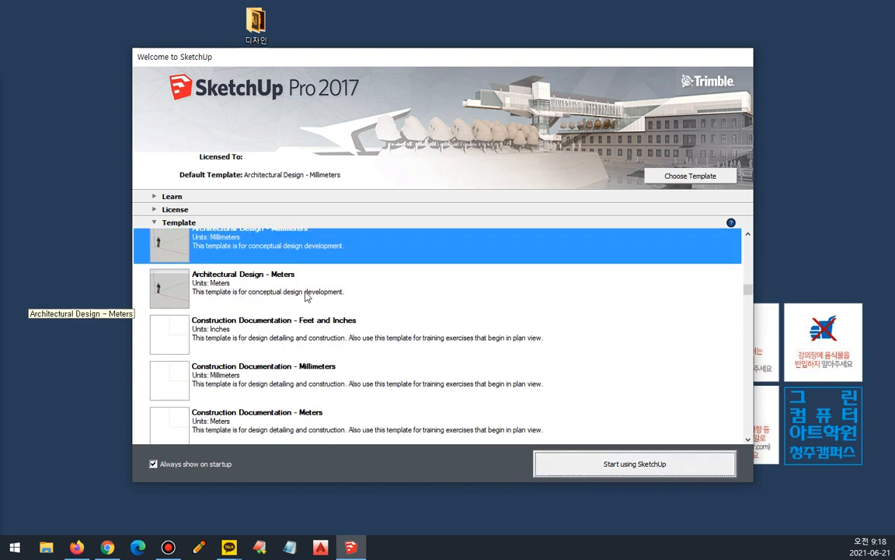
scroll(313, 292, "down", 1)
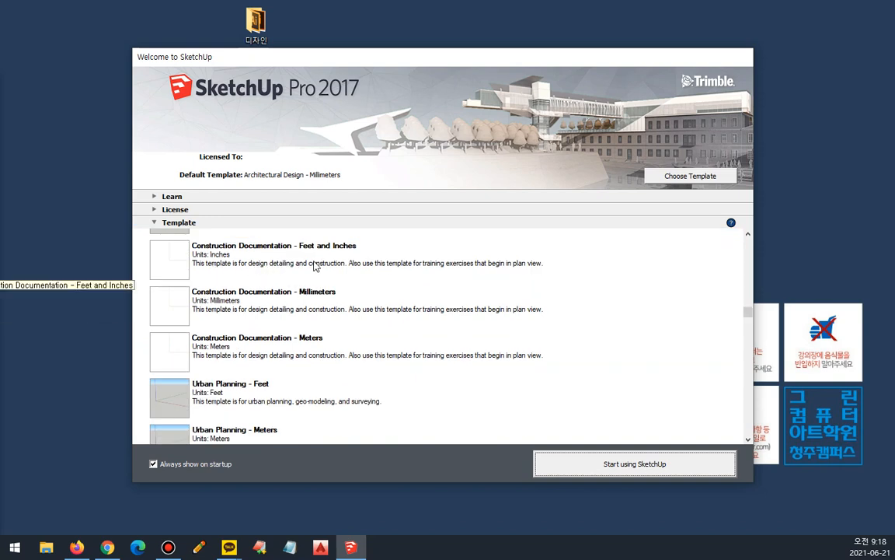
scroll(375, 280, "down", 2)
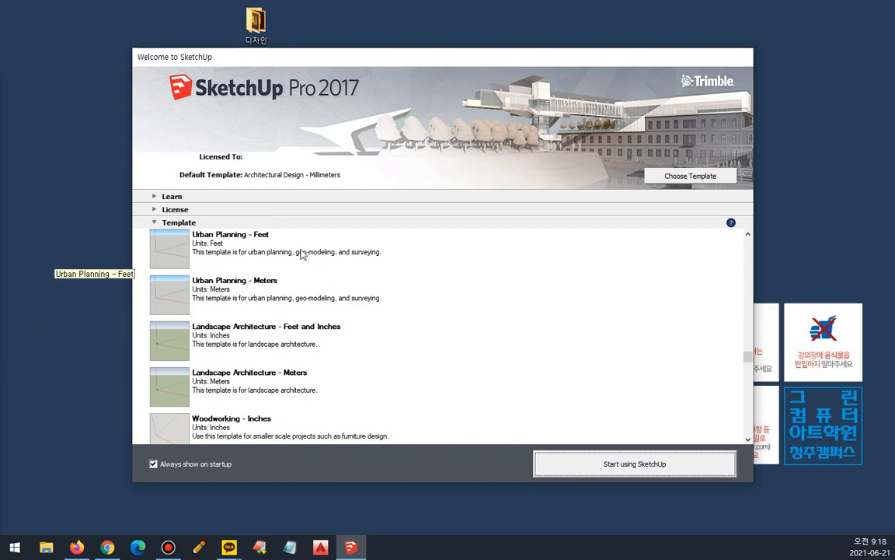
scroll(301, 254, "down", 2)
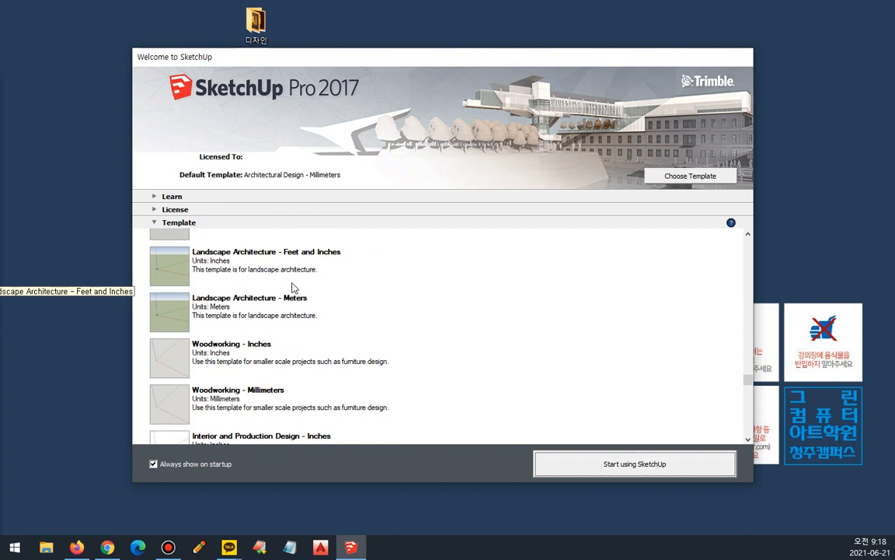
scroll(295, 289, "down", 2)
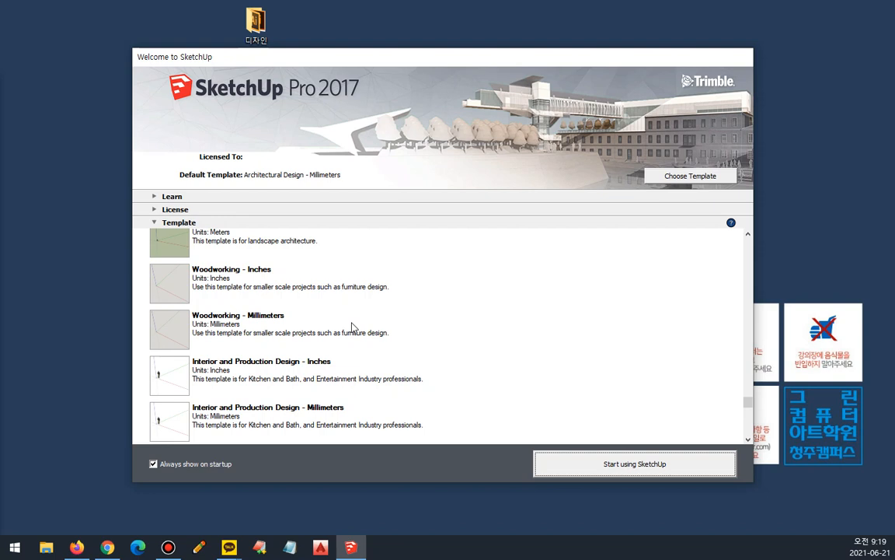
scroll(351, 328, "down", 2)
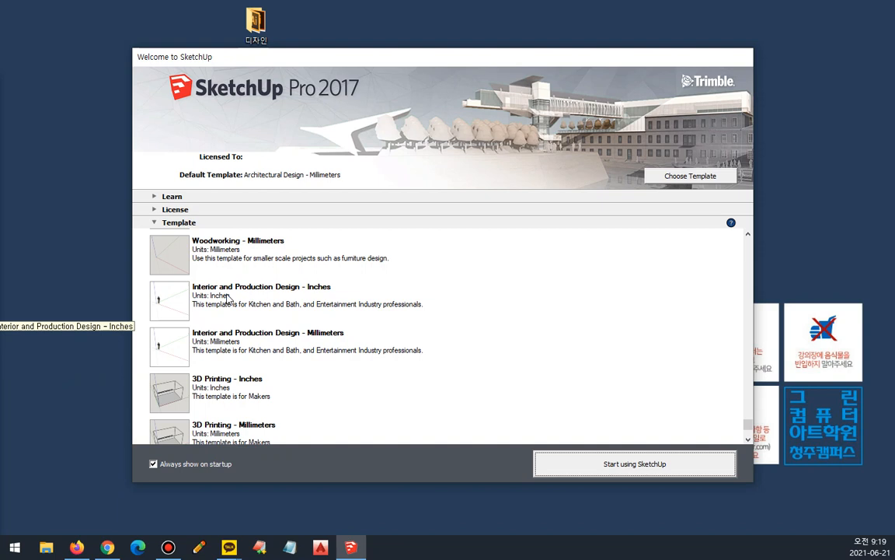
scroll(347, 350, "down", 1)
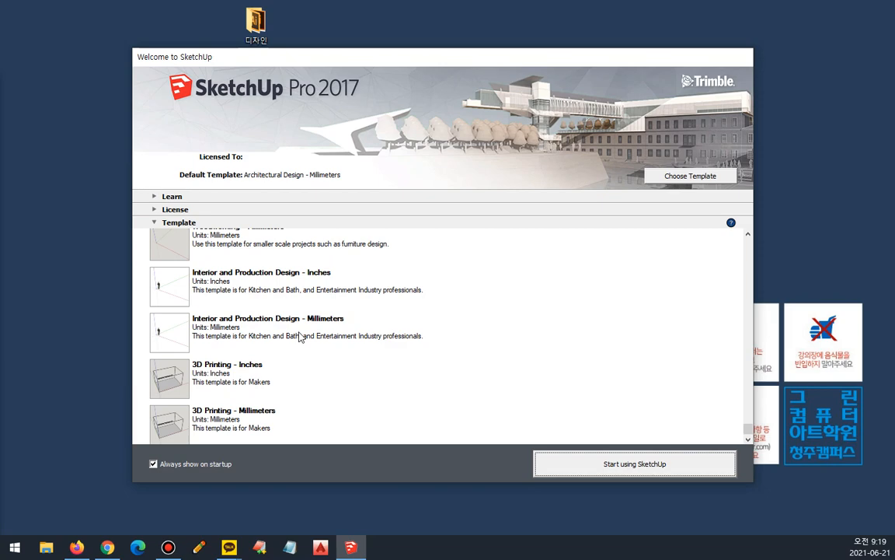
scroll(300, 336, "up", 12)
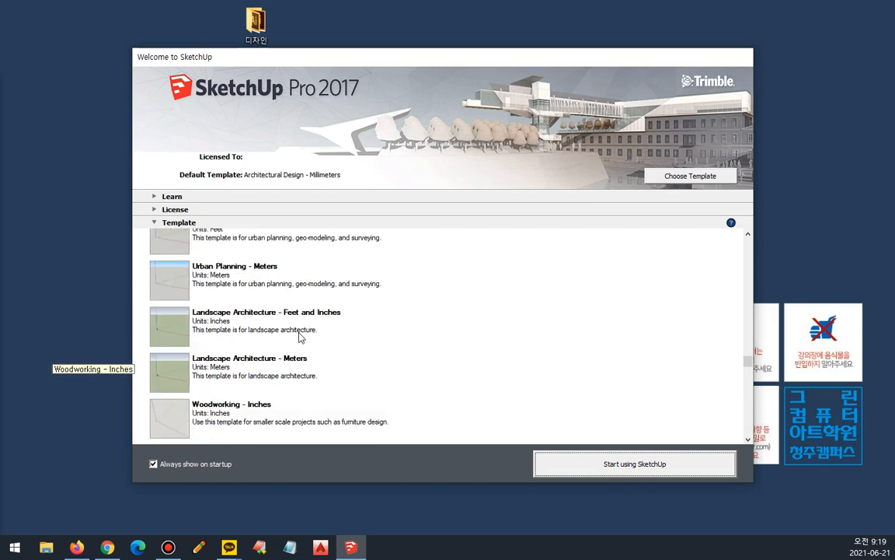
scroll(315, 375, "down", 2)
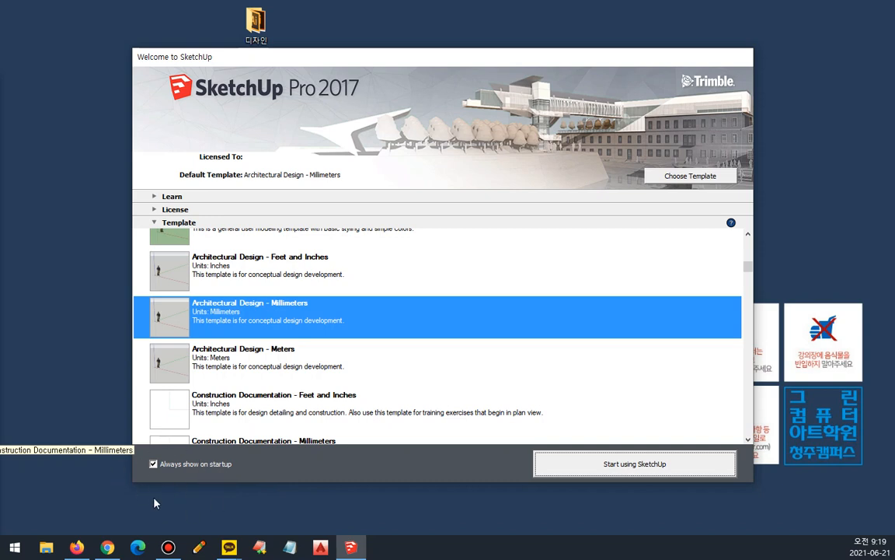
left_click(639, 473)
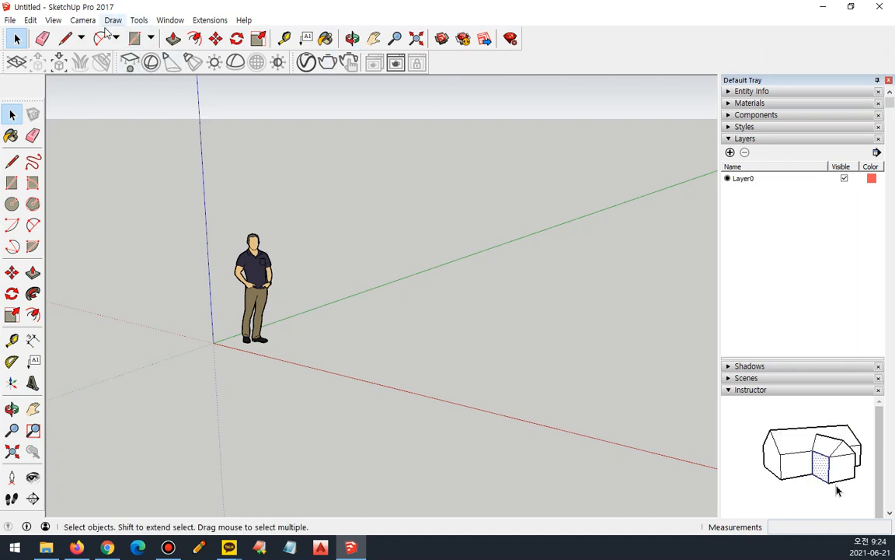
mouse_move(1, 14)
left_mouse_down()
mouse_move(240, 17)
mouse_move(29, 24)
left_mouse_up()
key("Escape")
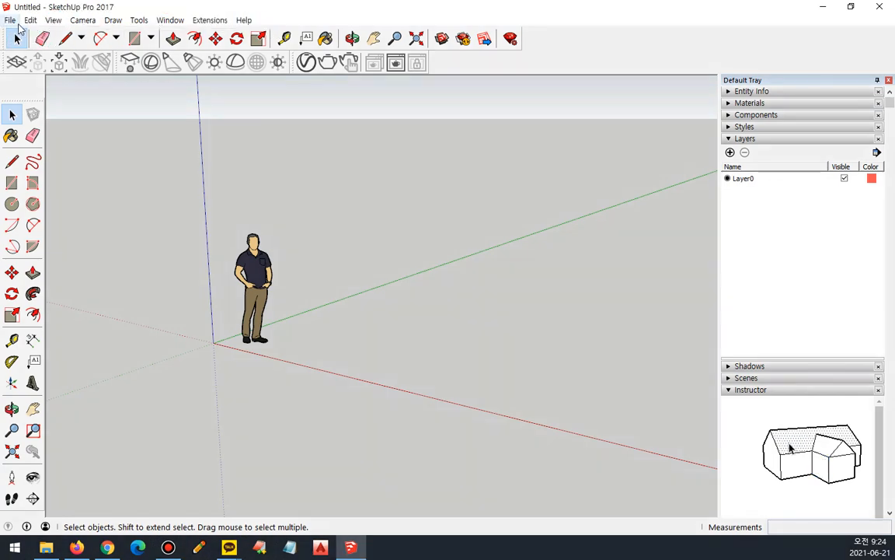
left_click(13, 21)
mouse_move(31, 22)
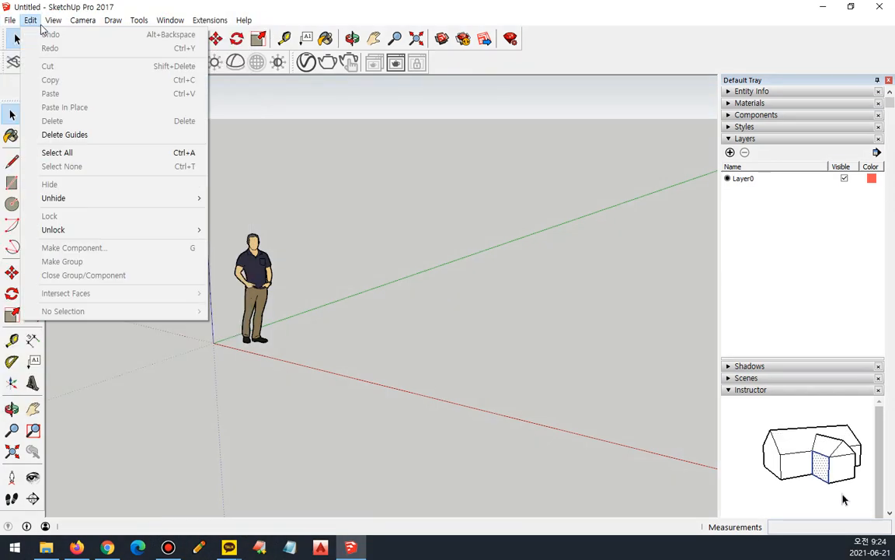
mouse_move(81, 22)
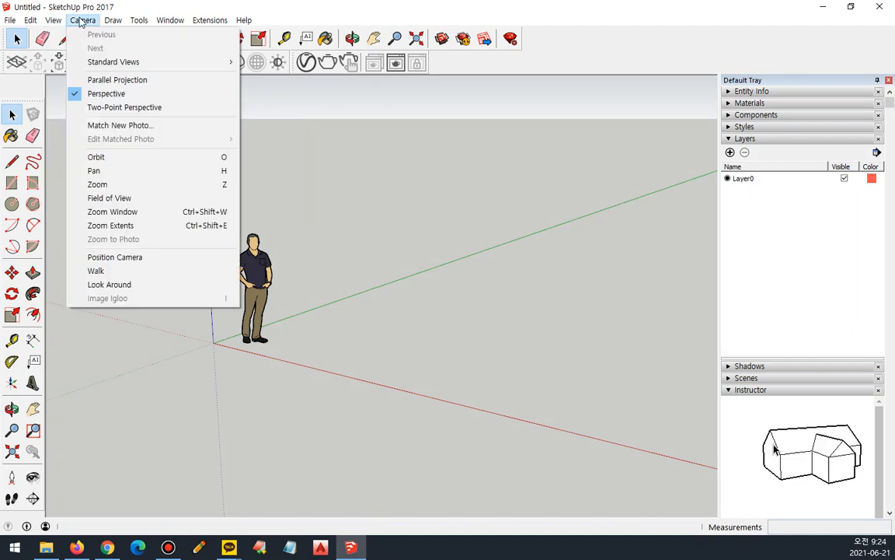
left_click(84, 21)
left_click(84, 21)
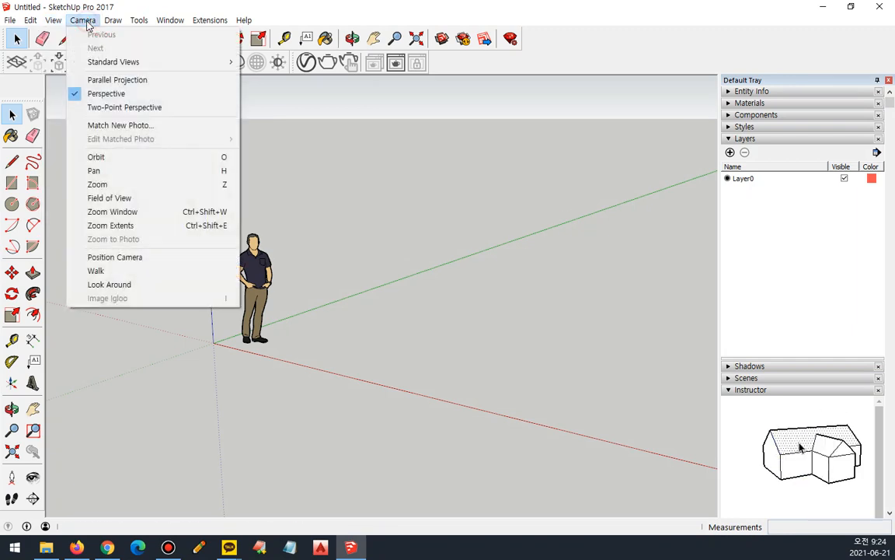
double_click(84, 21)
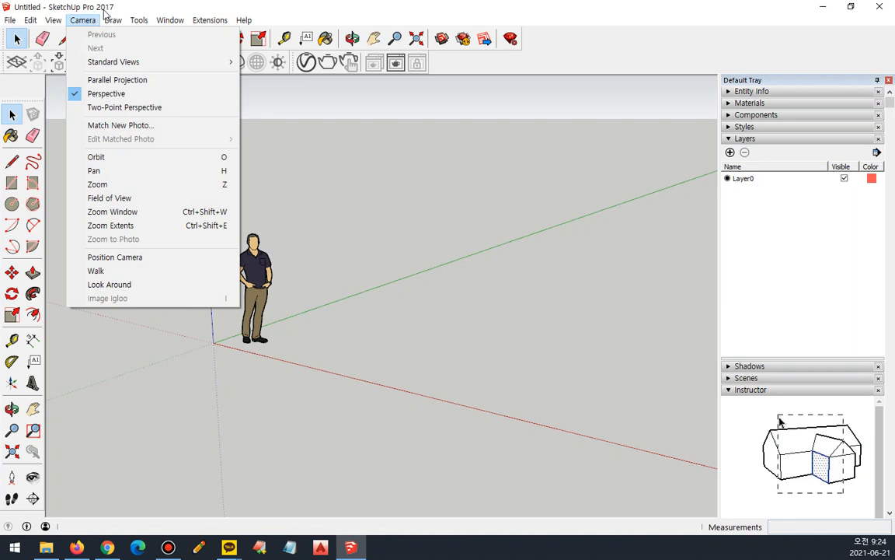
mouse_move(137, 23)
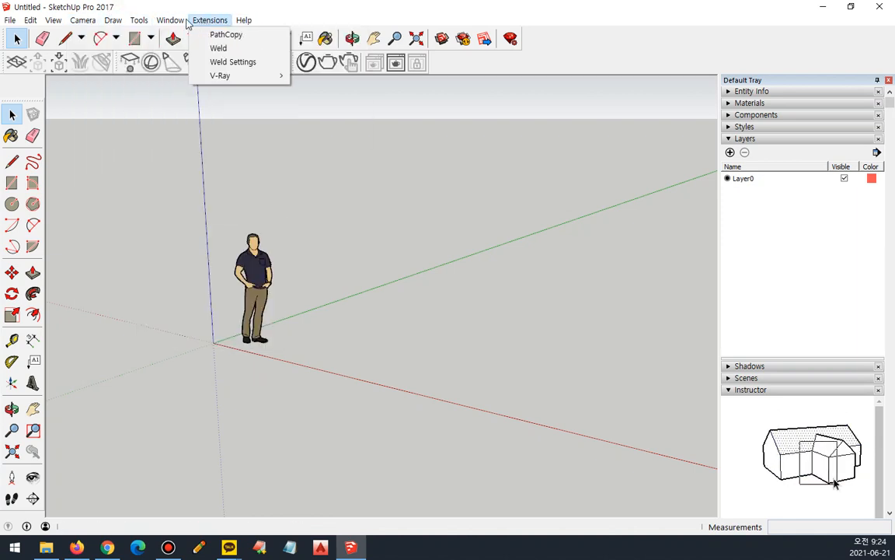
mouse_move(56, 23)
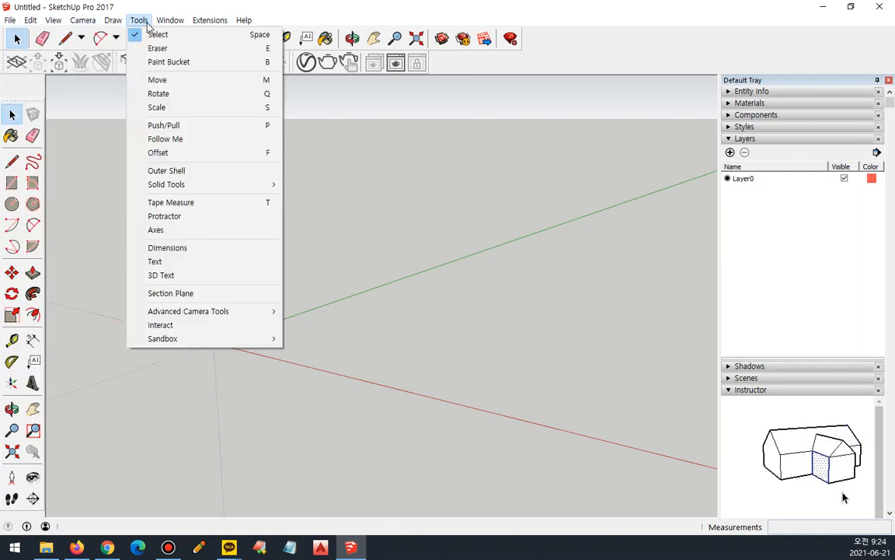
left_click(328, 16)
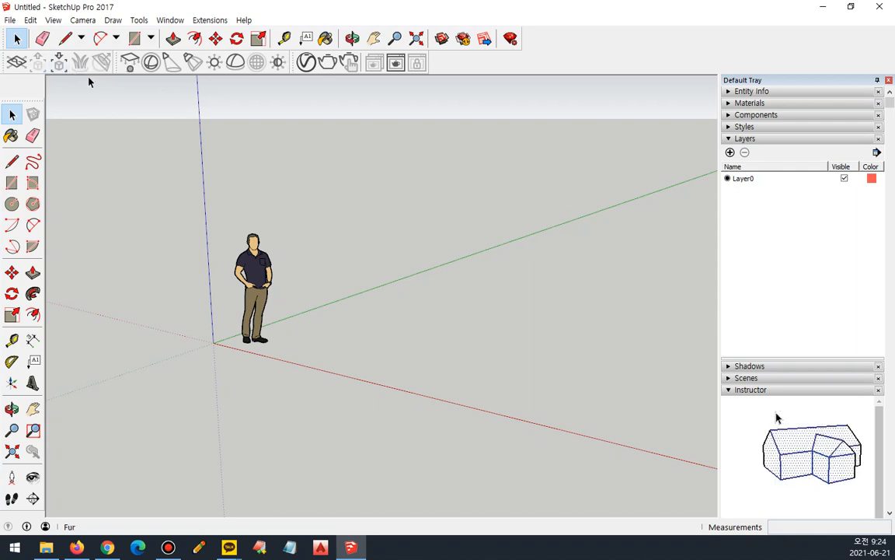
mouse_move(3, 51)
left_mouse_down()
mouse_move(19, 68)
mouse_move(155, 35)
mouse_move(467, 45)
mouse_move(267, 69)
mouse_move(45, 76)
left_mouse_up()
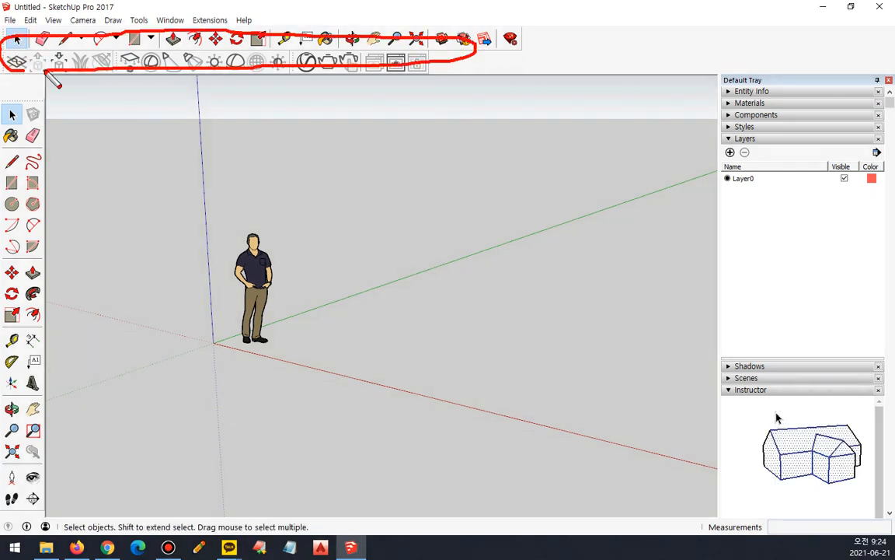
key("Escape")
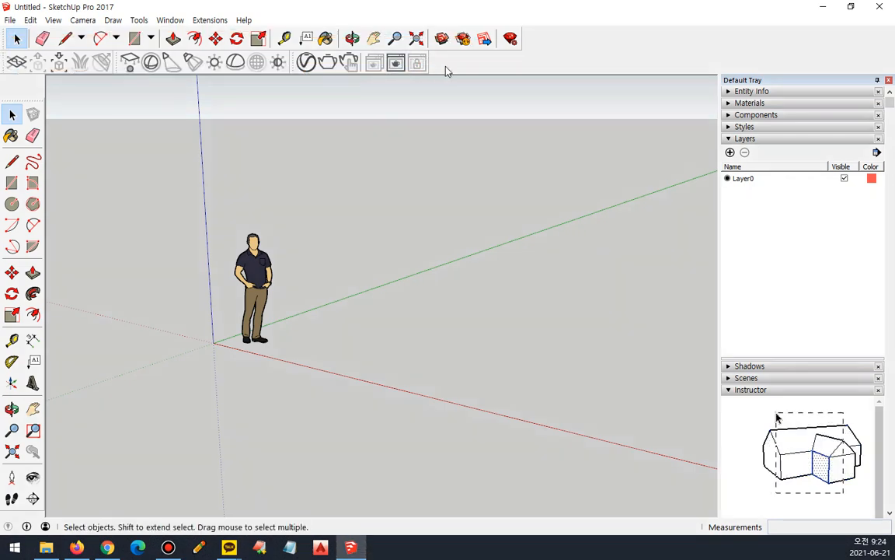
Show the Camera toolbar, float it over the drawing area and close it again.
right_click(561, 45)
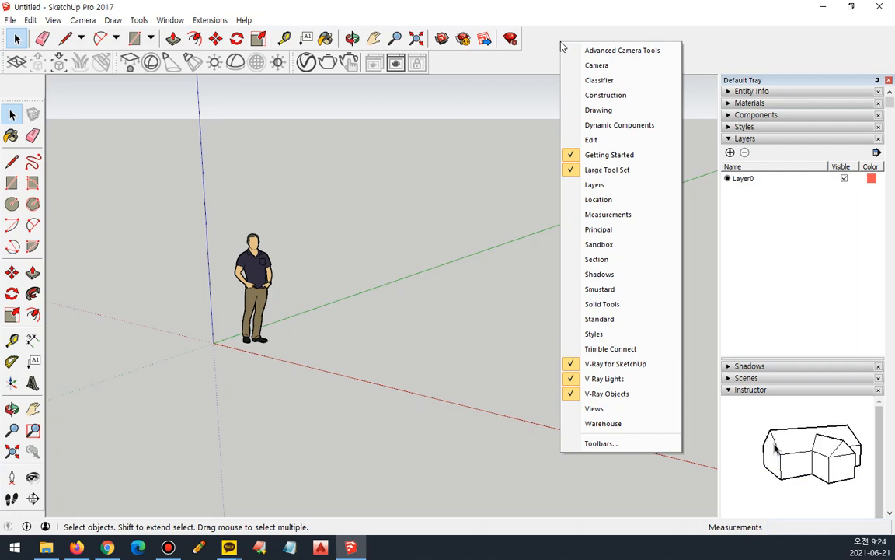
left_click(617, 68)
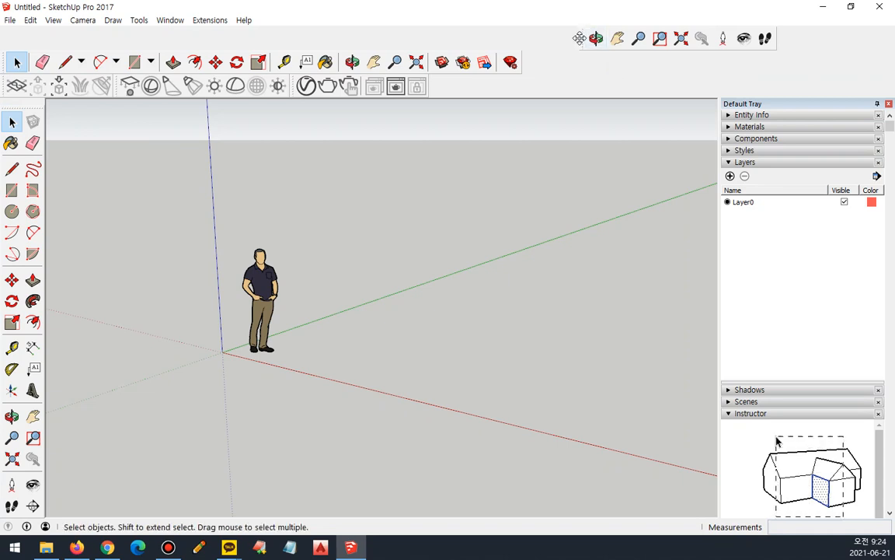
left_click_drag(584, 39, 392, 151)
left_click_drag(438, 132, 300, 154)
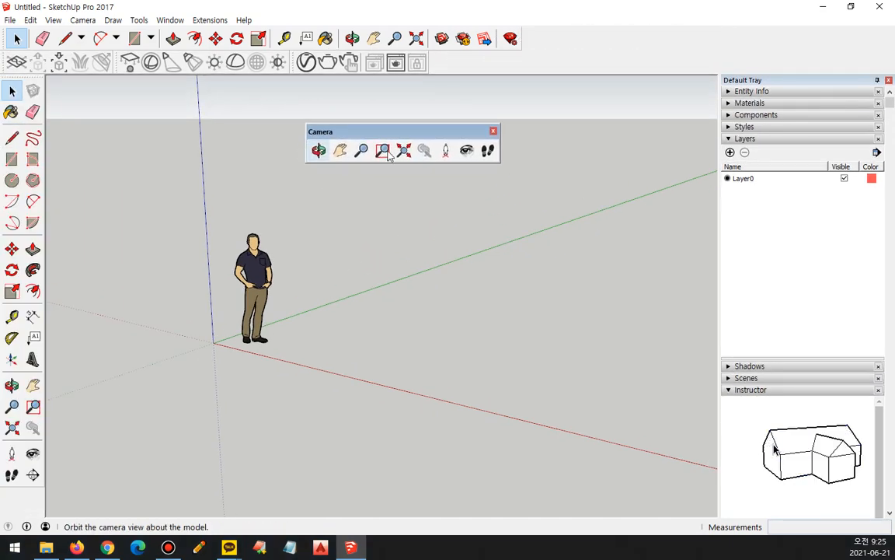
left_click(492, 131)
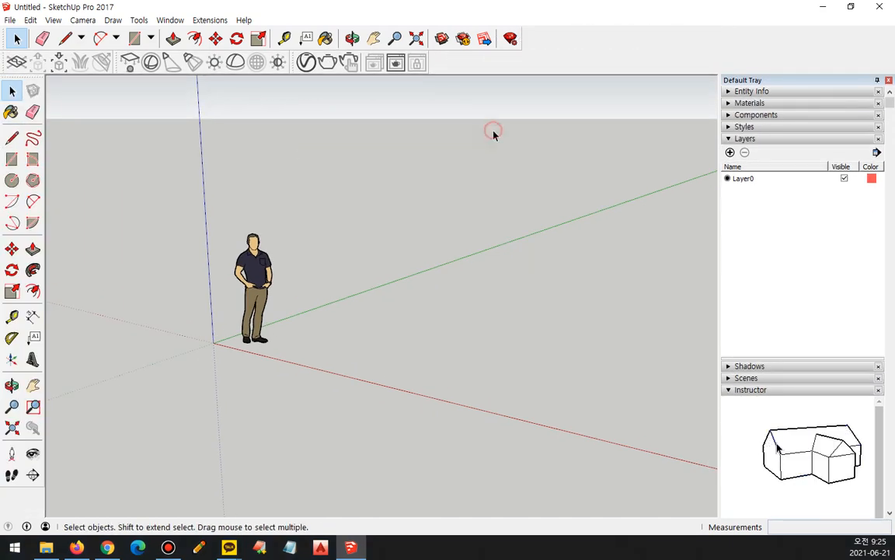
Bring up the list of available toolbars and examine the Getting Started and V-Ray entries.
right_click(487, 59)
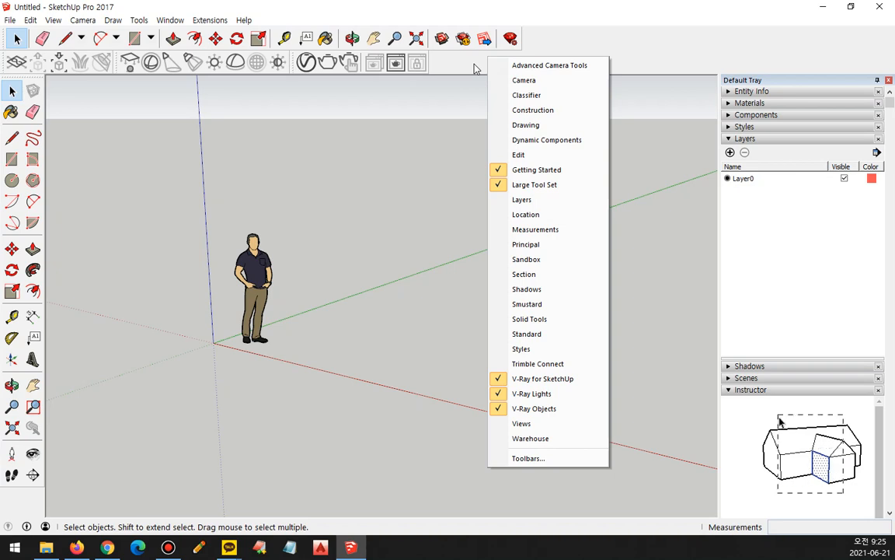
key("ctrl+2")
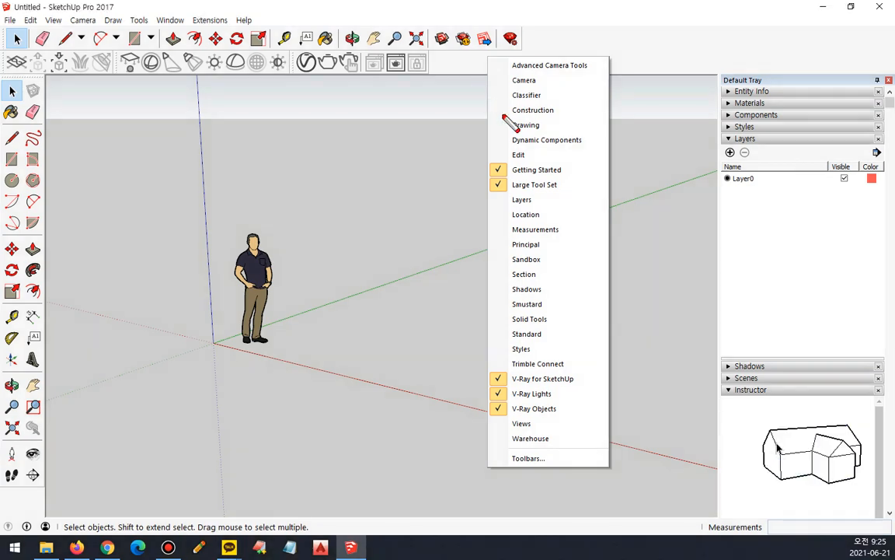
left_click_drag(559, 176, 480, 183)
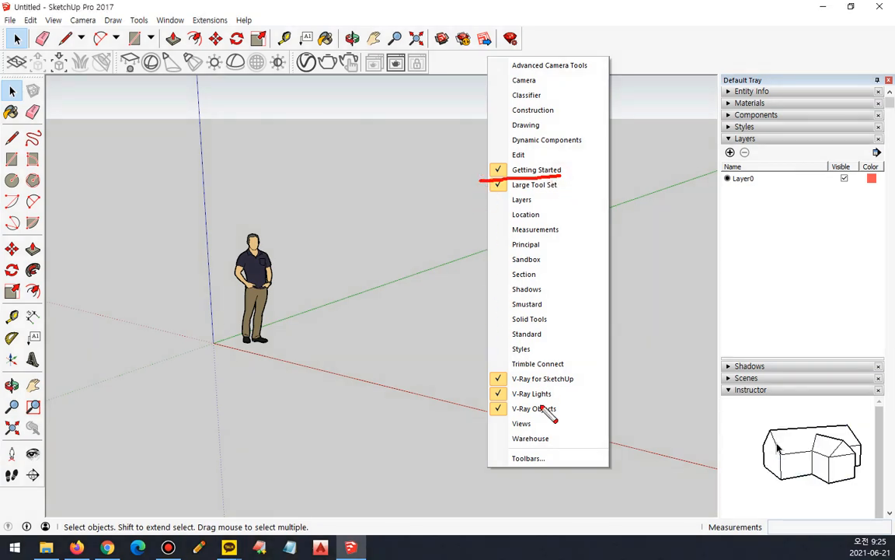
mouse_move(548, 418)
left_mouse_down()
mouse_move(499, 361)
mouse_move(509, 432)
mouse_move(524, 430)
left_mouse_up()
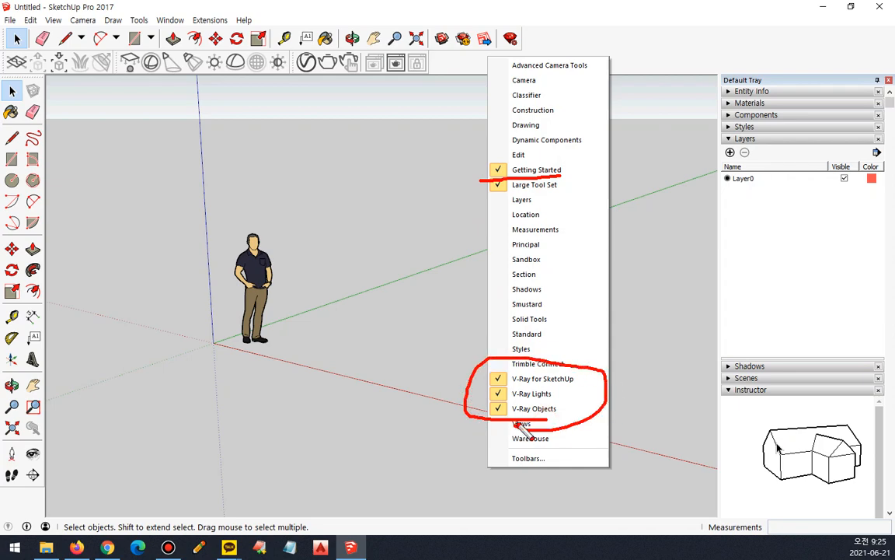
Examine the Large Tool Set entry in the toolbar list and compare its tool palette with the Getting Started tools.
left_click_drag(561, 191, 482, 192)
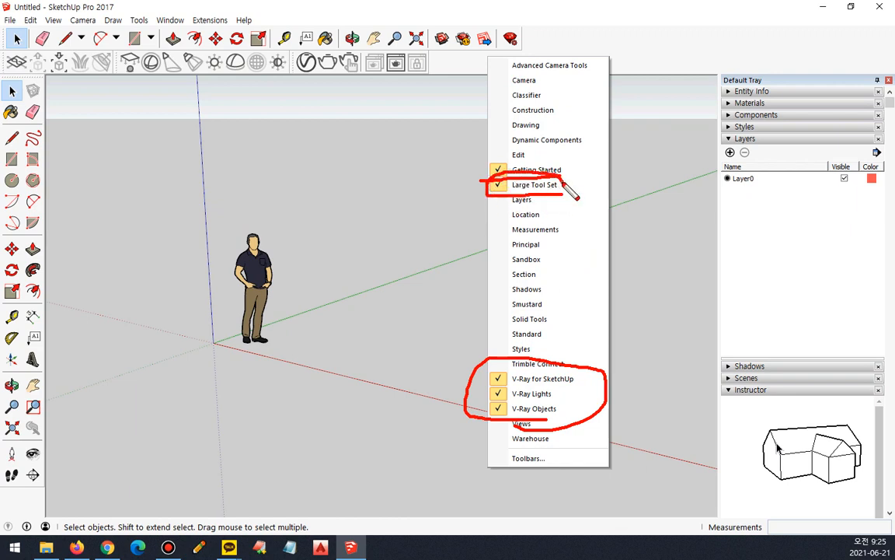
mouse_move(10, 74)
left_mouse_down()
mouse_move(56, 85)
mouse_move(74, 482)
mouse_move(2, 505)
left_mouse_up()
left_click_drag(3, 237, 34, 90)
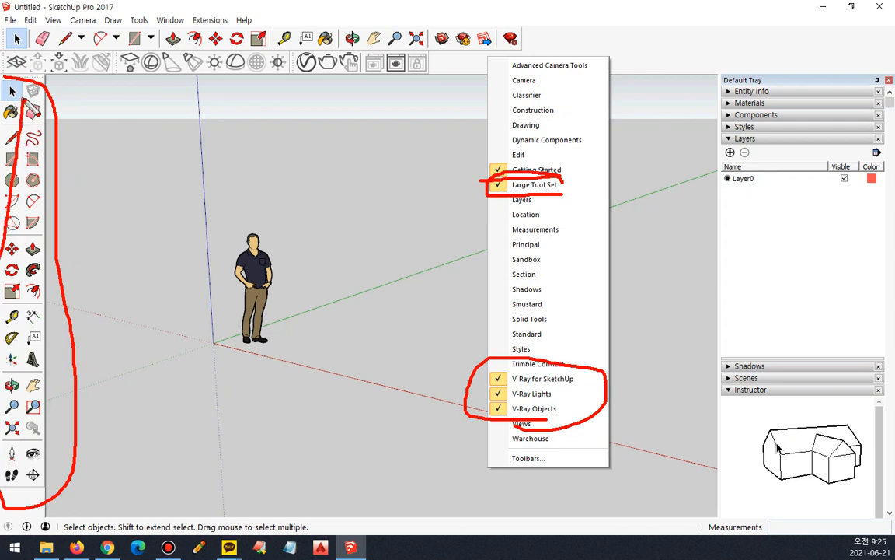
mouse_move(94, 148)
left_mouse_down()
mouse_move(40, 159)
mouse_move(48, 155)
left_mouse_up()
mouse_move(174, 78)
left_mouse_down()
mouse_move(97, 66)
mouse_move(210, 56)
mouse_move(177, 75)
left_mouse_up()
left_click_drag(113, 157, 39, 193)
mouse_move(40, 125)
left_mouse_down()
mouse_move(47, 172)
mouse_move(78, 231)
left_mouse_up()
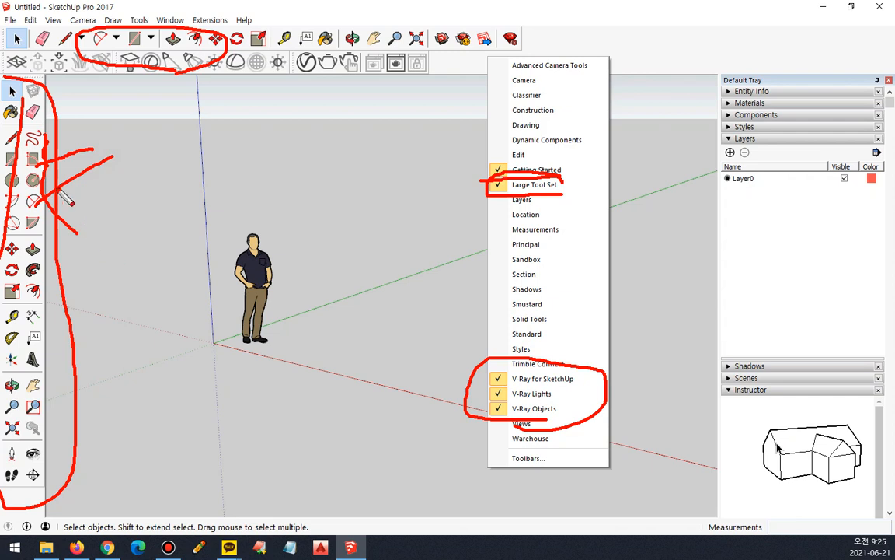
key("Escape")
Expand the Entity Info and Materials sections of the Default Tray and look through the material categories.
mouse_move(834, 309)
left_mouse_down()
mouse_move(800, 319)
mouse_move(776, 118)
mouse_move(851, 334)
left_mouse_up()
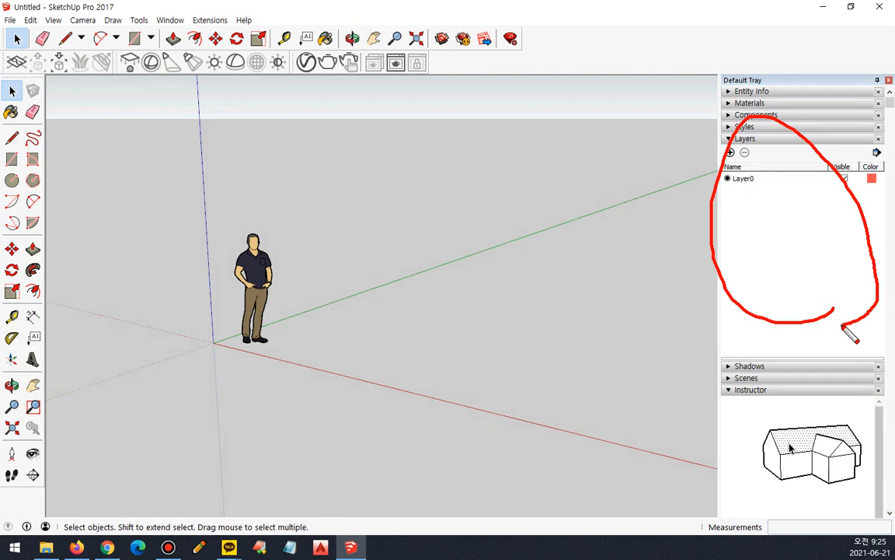
key("Escape")
left_click(740, 91)
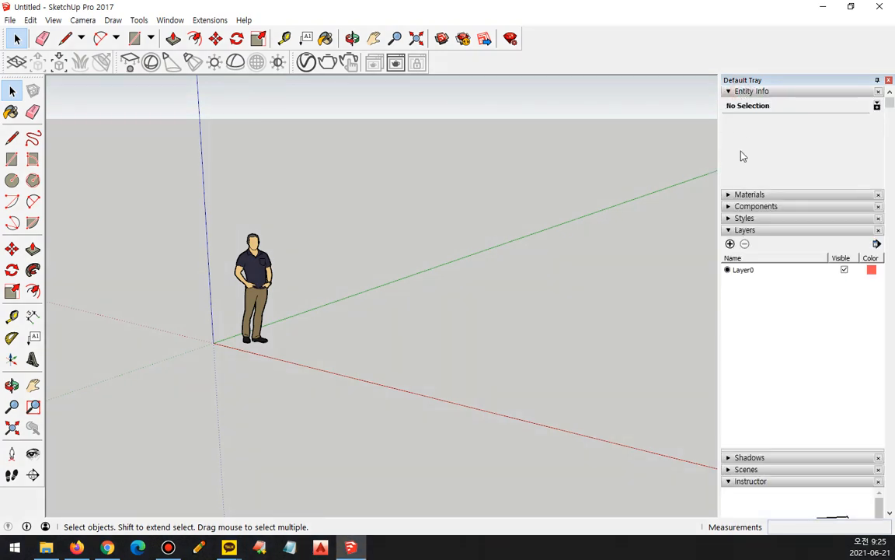
left_click(738, 195)
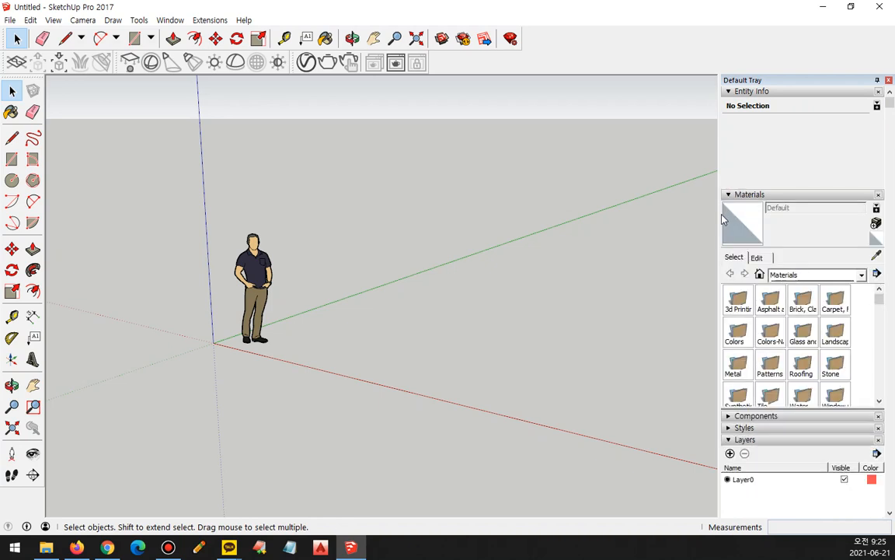
scroll(742, 237, "down", 10)
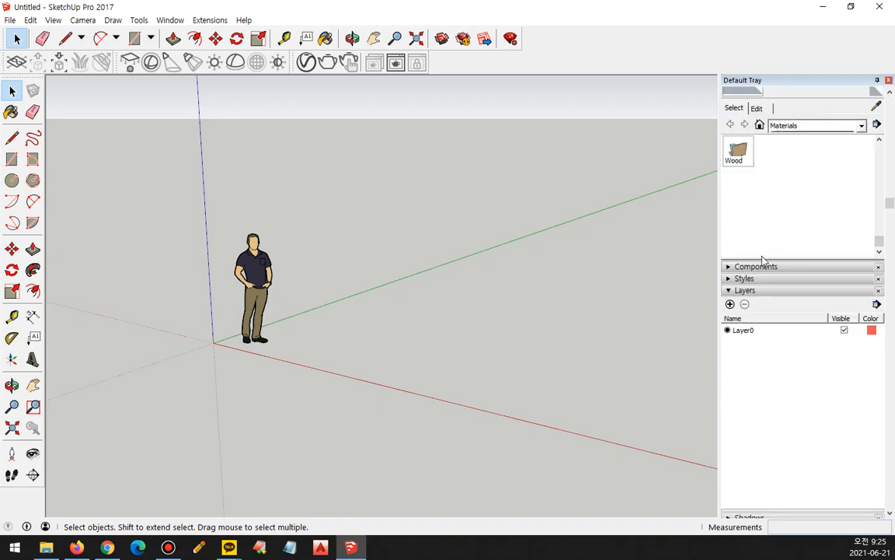
Expand the Components and Styles sections of the Default Tray to see what they contain.
left_click(757, 267)
scroll(742, 256, "down", 5)
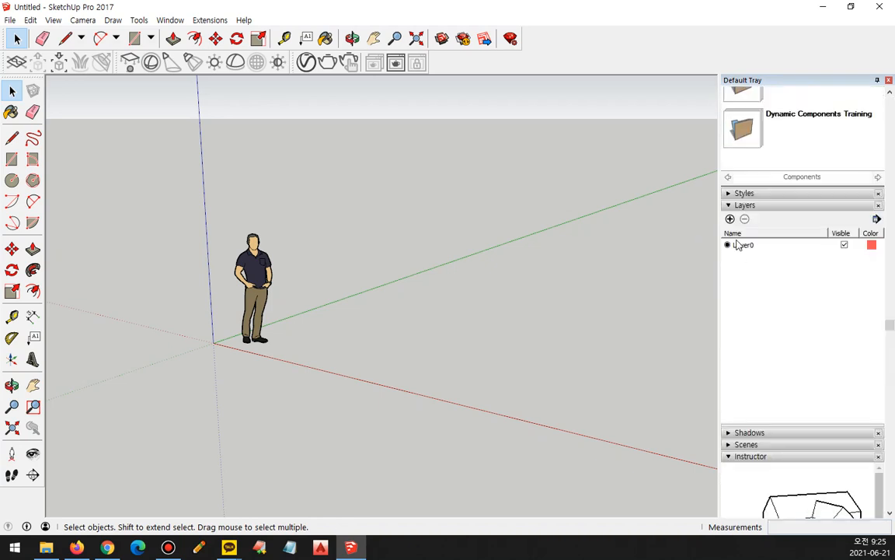
left_click(738, 193)
scroll(736, 200, "down", 8)
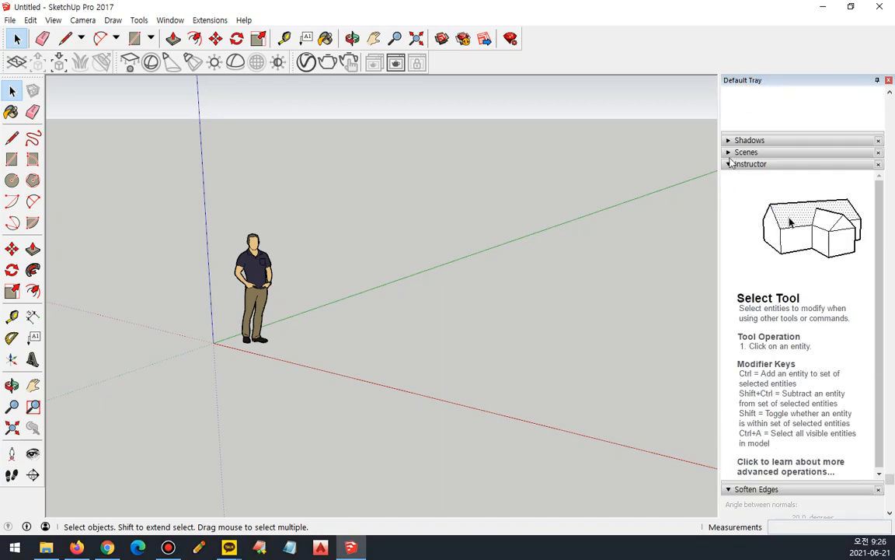
Expand the Shadows section and look over the tray from the Instructor's Select Tool help back up to Layers.
left_click(748, 140)
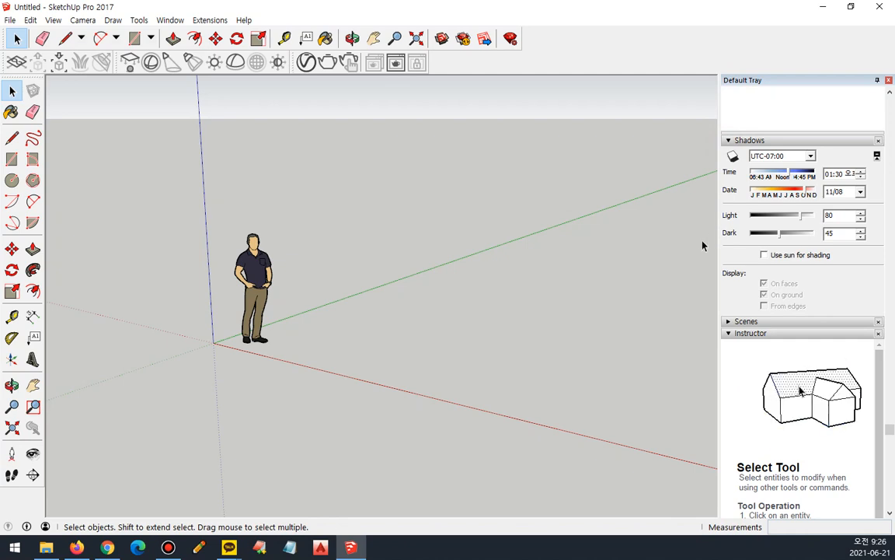
scroll(865, 385, "down", 2)
scroll(848, 384, "down", 4)
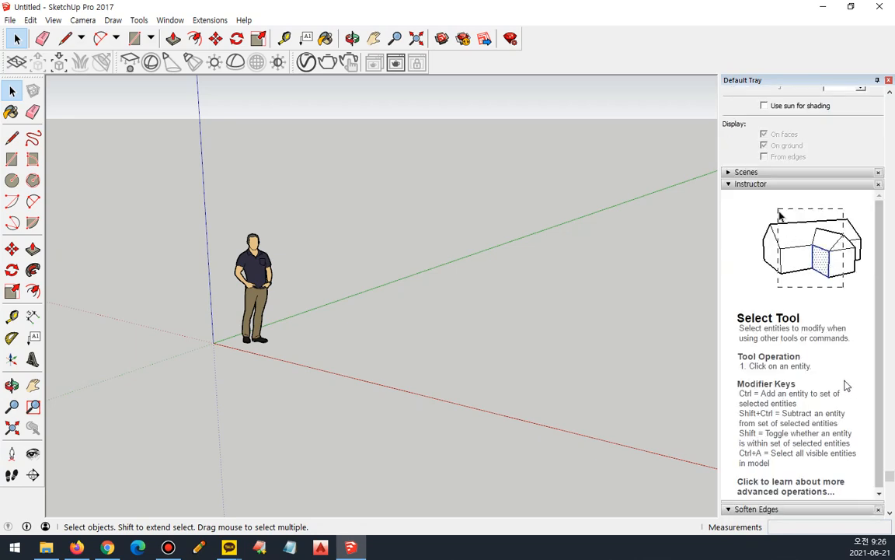
scroll(847, 384, "up", 10)
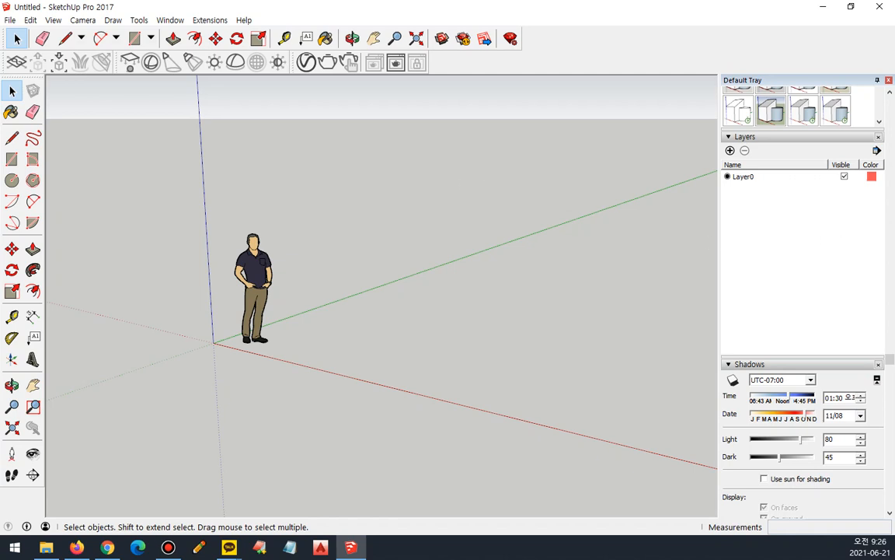
scroll(819, 182, "up", 5)
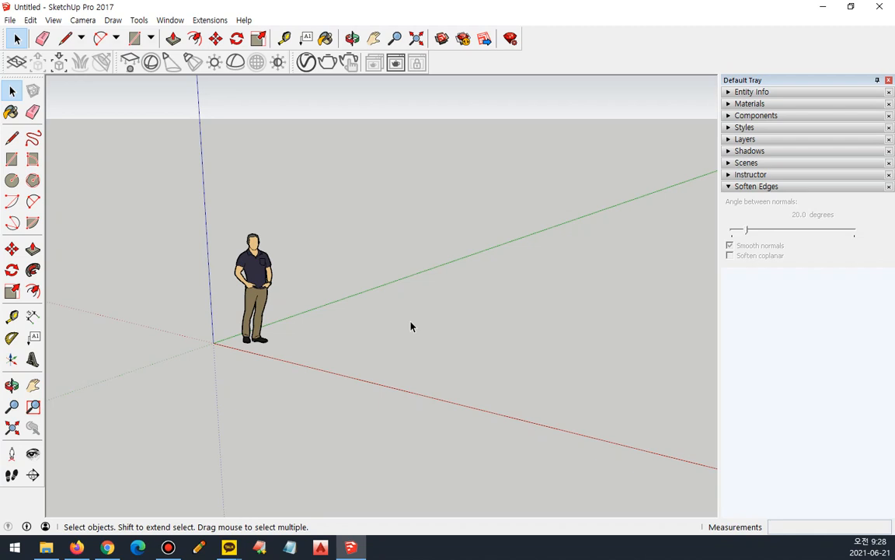
Zoom in on the standing figure and back out several times to practise zooming the model view.
scroll(412, 325, "up", 2)
scroll(412, 325, "down", 4)
scroll(370, 331, "up", 2)
scroll(368, 329, "down", 3)
scroll(366, 329, "up", 4)
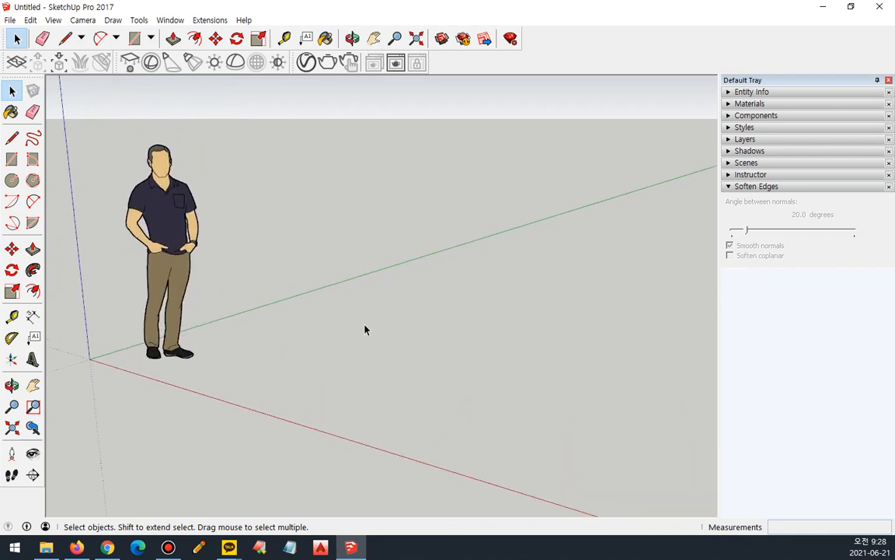
scroll(365, 330, "down", 2)
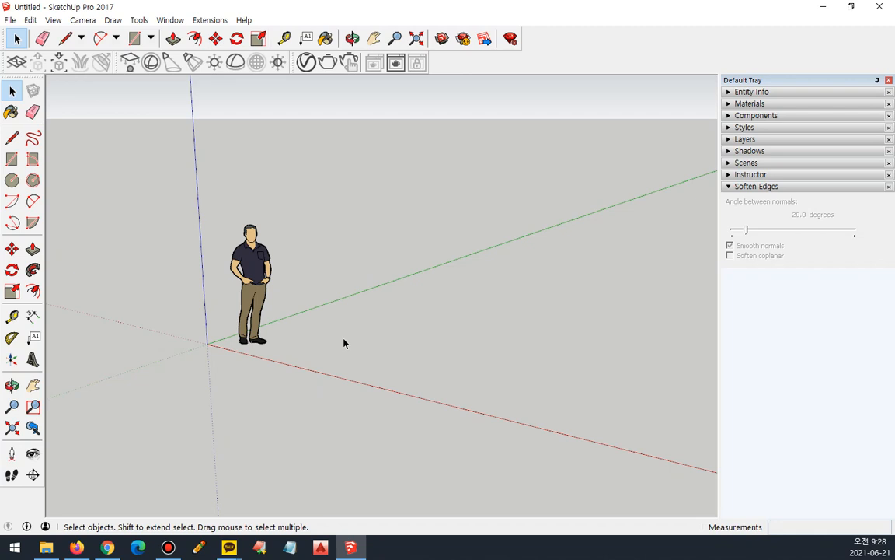
Practise orbiting and panning around the figure and axes, including a short zoom in and out.
middle_click_drag(340, 307, 328, 364)
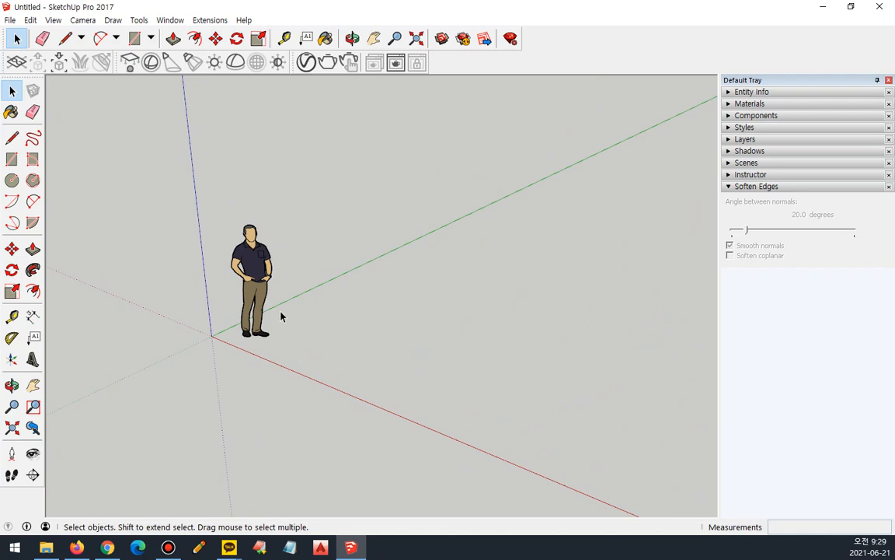
middle_click_drag(308, 328, 426, 317)
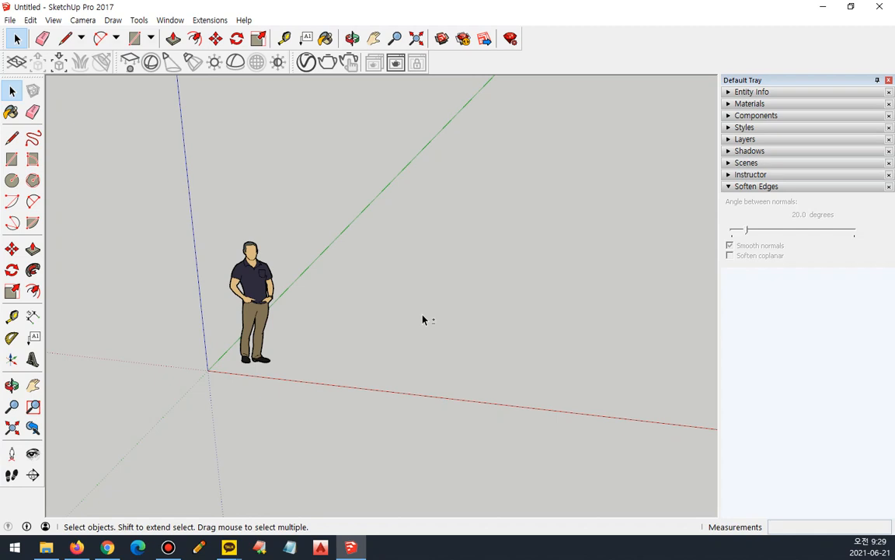
middle_click_drag(482, 202, 503, 226)
left_click_drag(503, 227, 395, 203)
key("space")
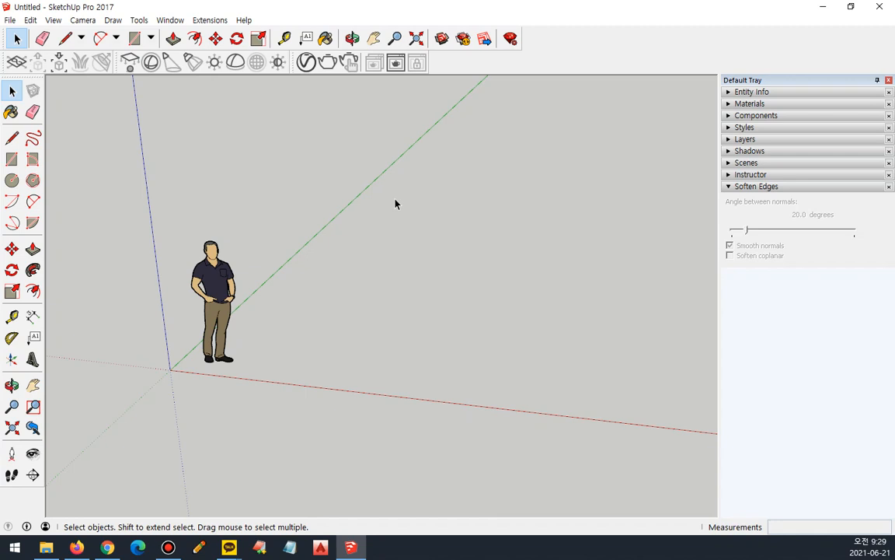
mouse_move(373, 277)
middle_mouse_down()
mouse_move(378, 268)
mouse_move(282, 294)
mouse_move(473, 282)
mouse_move(355, 355)
mouse_move(318, 290)
mouse_move(298, 304)
mouse_move(350, 262)
mouse_move(370, 260)
mouse_move(277, 226)
mouse_move(512, 275)
mouse_move(376, 264)
mouse_move(418, 266)
mouse_move(373, 277)
middle_mouse_up()
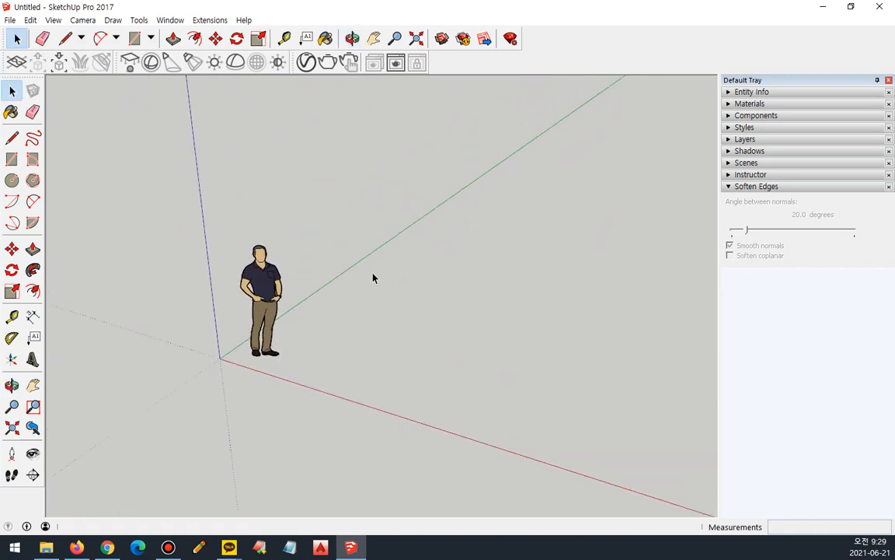
scroll(404, 304, "up", 2)
scroll(404, 303, "down", 1)
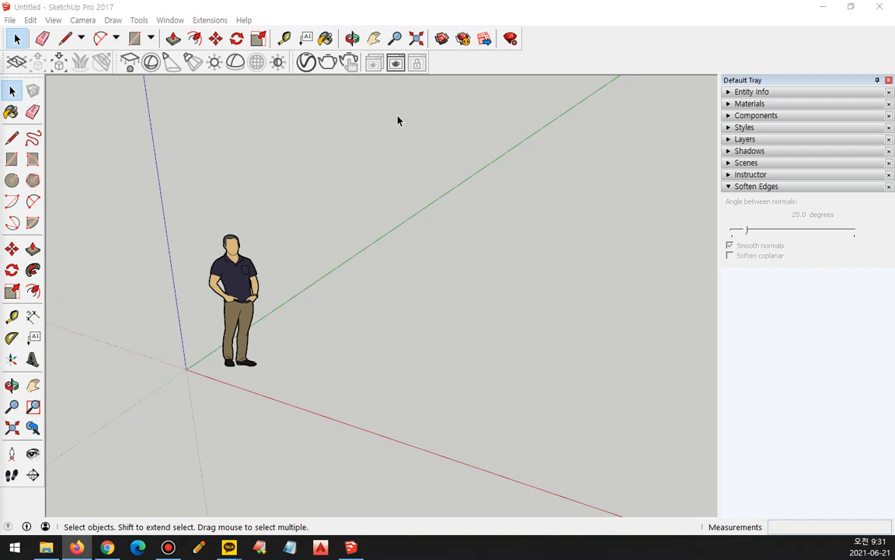
Try the Orbit tool to tilt the view of the figure and the Pan tool to shift it.
mouse_move(344, 52)
left_mouse_down()
mouse_move(403, 54)
mouse_move(430, 24)
mouse_move(342, 22)
mouse_move(341, 52)
left_mouse_up()
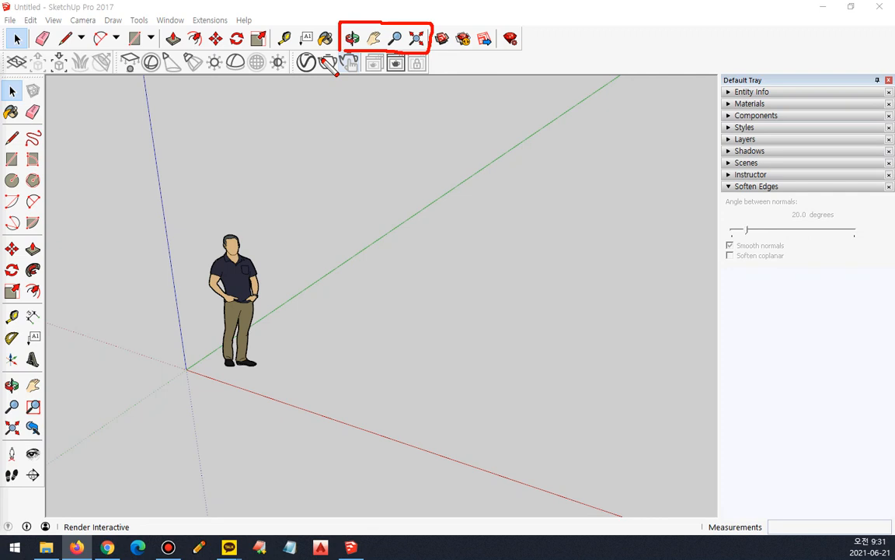
key("Escape")
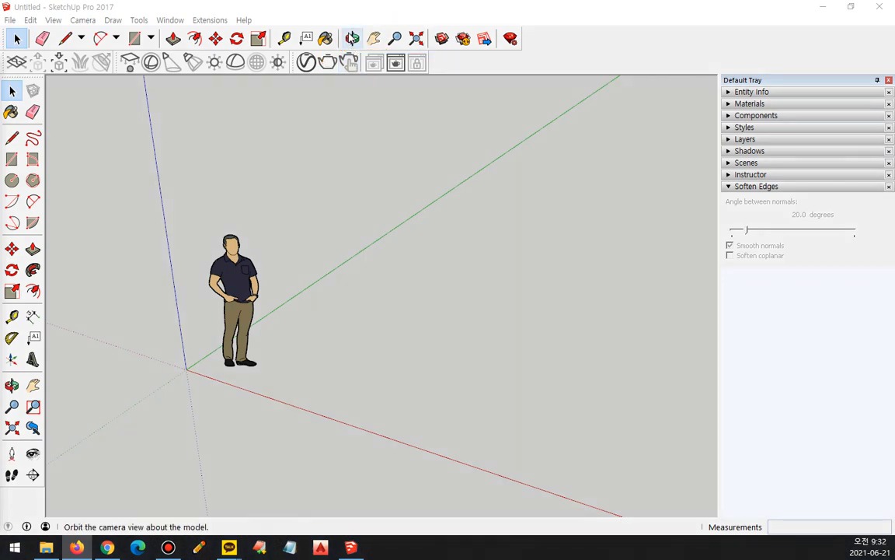
left_click(352, 38)
left_click_drag(364, 208, 365, 111)
left_click(374, 38)
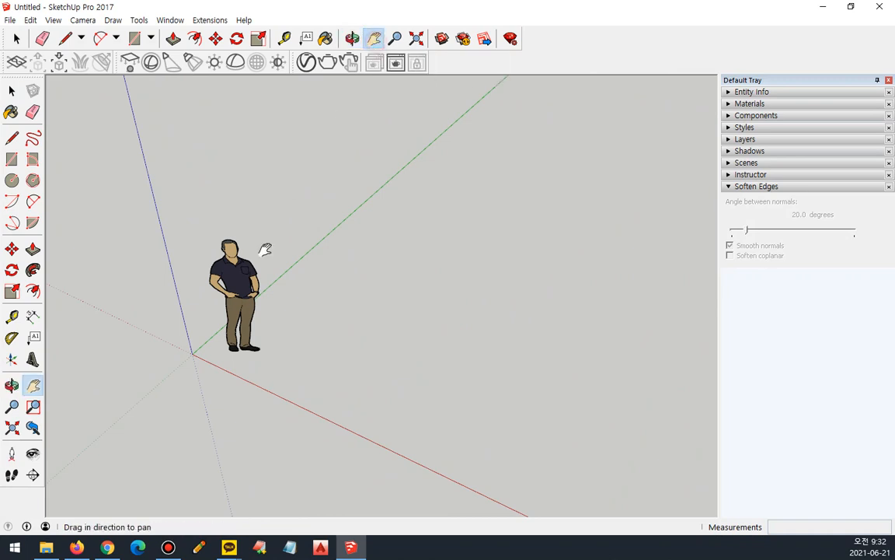
left_click_drag(263, 265, 182, 249)
left_click_drag(290, 237, 276, 177)
Fit the whole model in view with Zoom Extents and use the Zoom tool to zoom out from the figure.
left_click(397, 39)
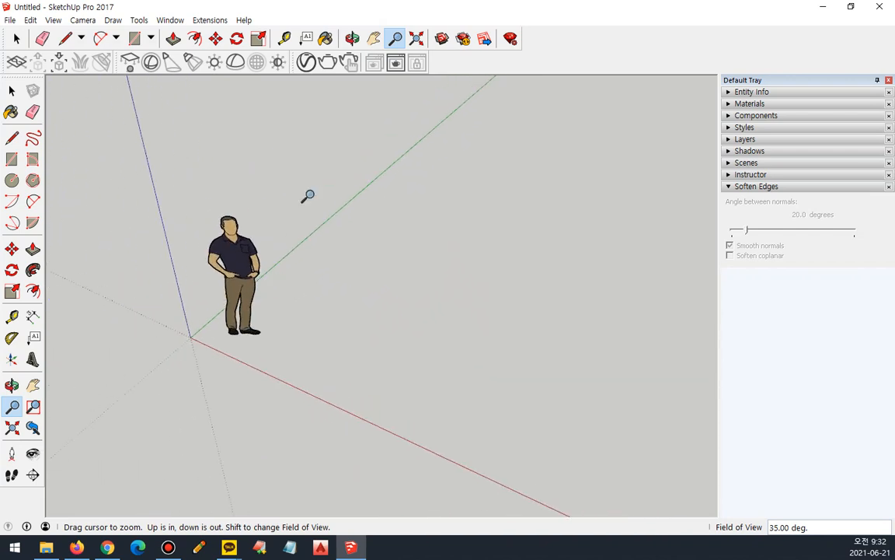
left_click(416, 41)
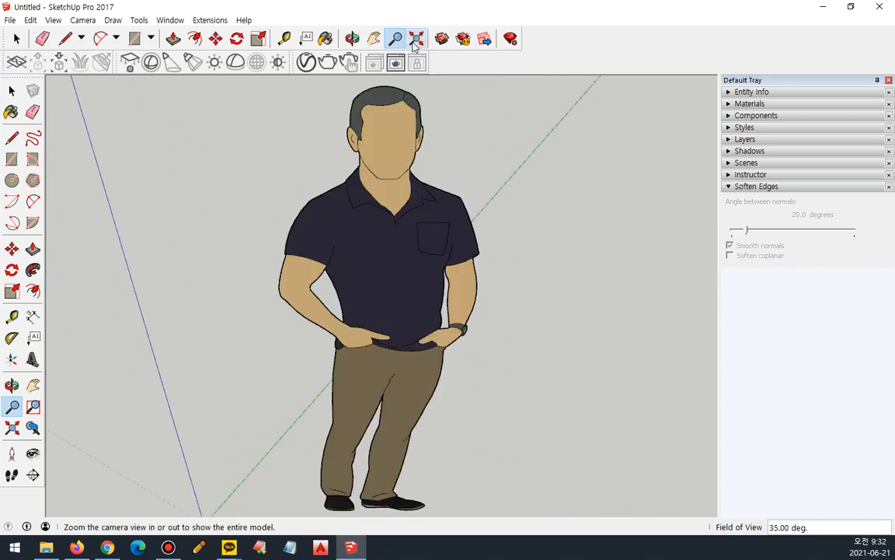
left_click_drag(330, 134, 347, 353)
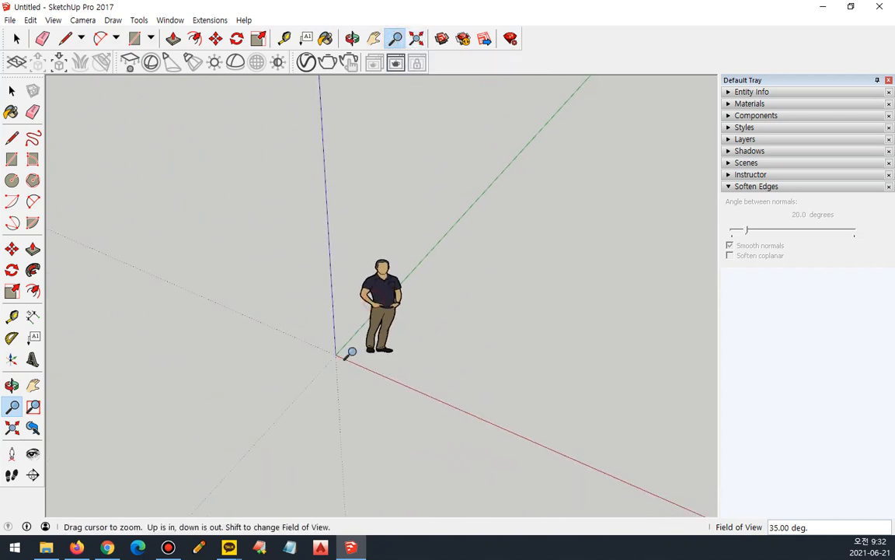
middle_click_drag(379, 300, 345, 287)
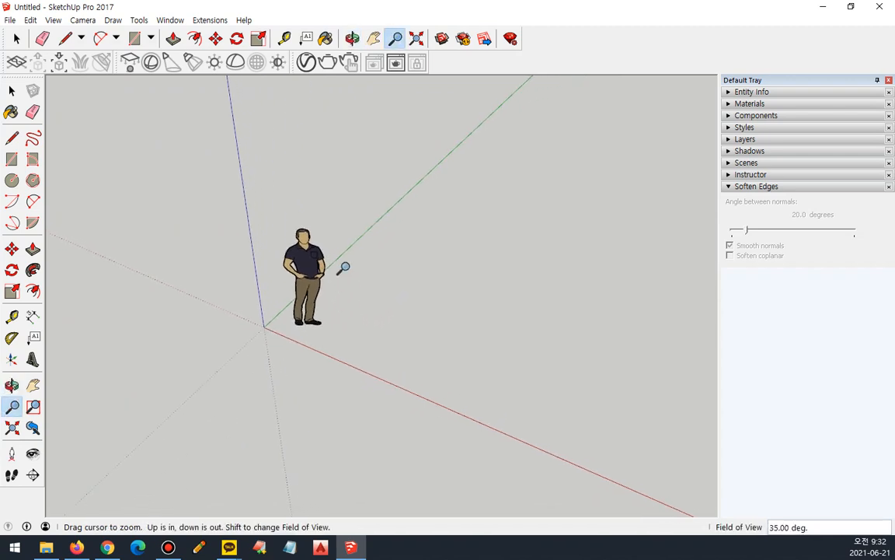
mouse_move(349, 42)
left_mouse_down()
mouse_move(342, 35)
mouse_move(395, 30)
mouse_move(404, 52)
left_mouse_up()
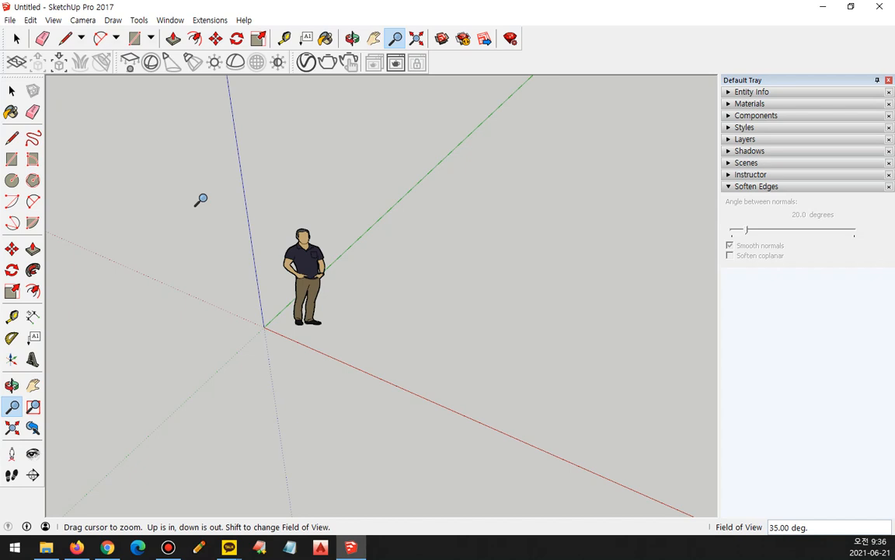
Look through the Tools and Draw commands with their shortcuts, including the arc and line drawing options.
left_click(122, 21)
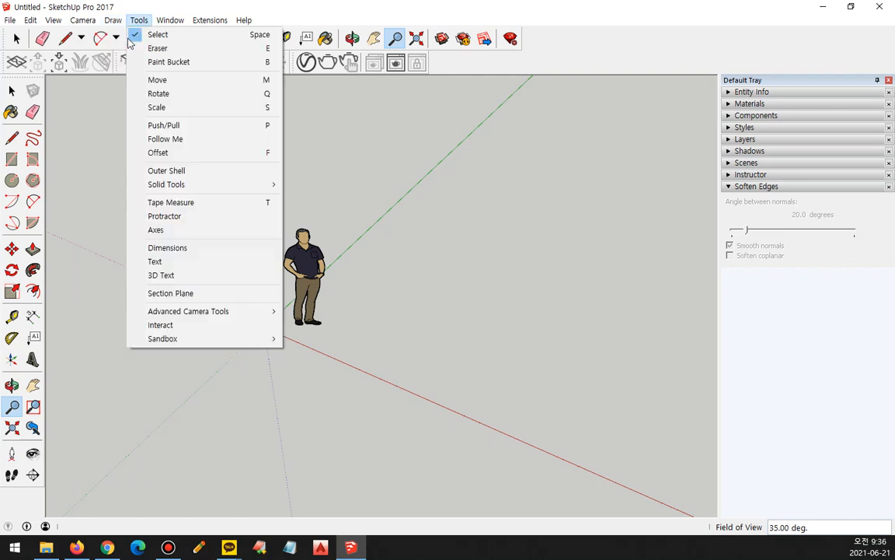
mouse_move(113, 39)
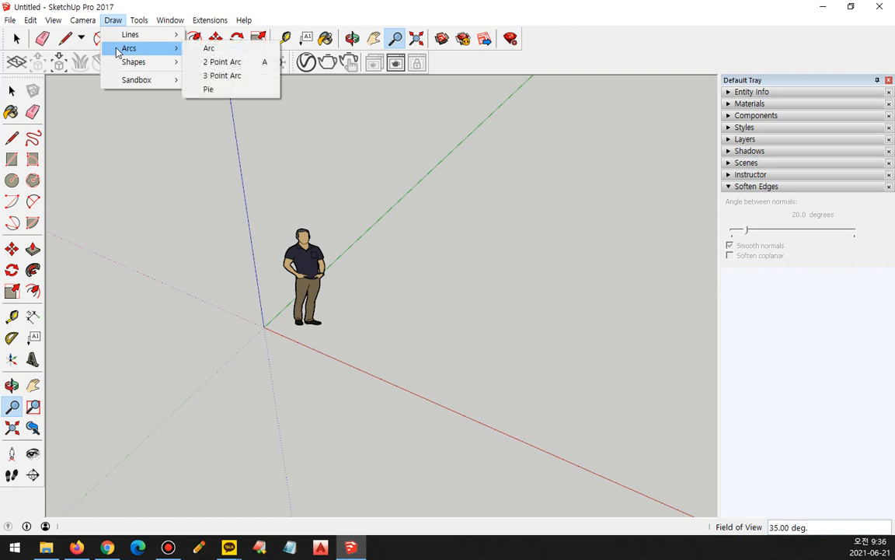
mouse_move(120, 67)
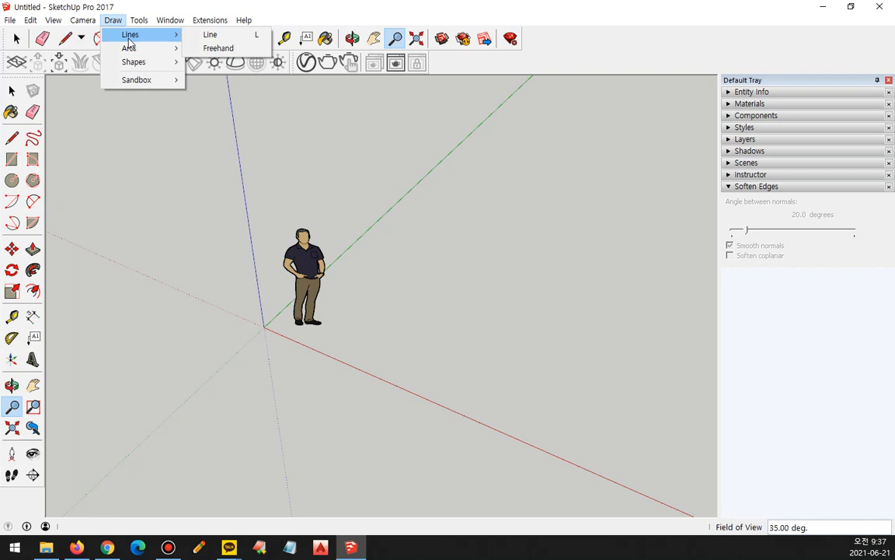
left_click(244, 36)
Draw a long wavy Freehand curve across the drawing area around the figure and erase it.
left_click(81, 40)
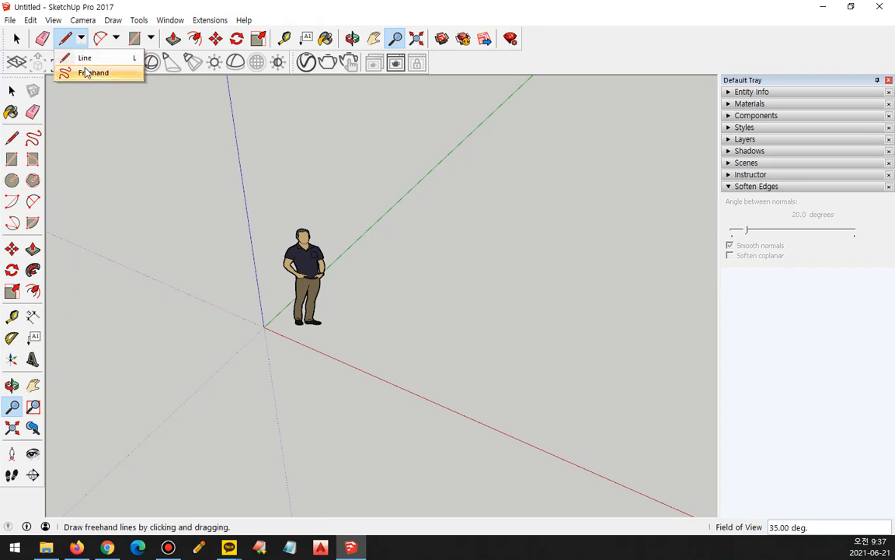
left_click(90, 72)
mouse_move(142, 190)
left_mouse_down()
mouse_move(130, 154)
mouse_move(313, 167)
mouse_move(388, 309)
mouse_move(491, 311)
mouse_move(582, 257)
left_mouse_up()
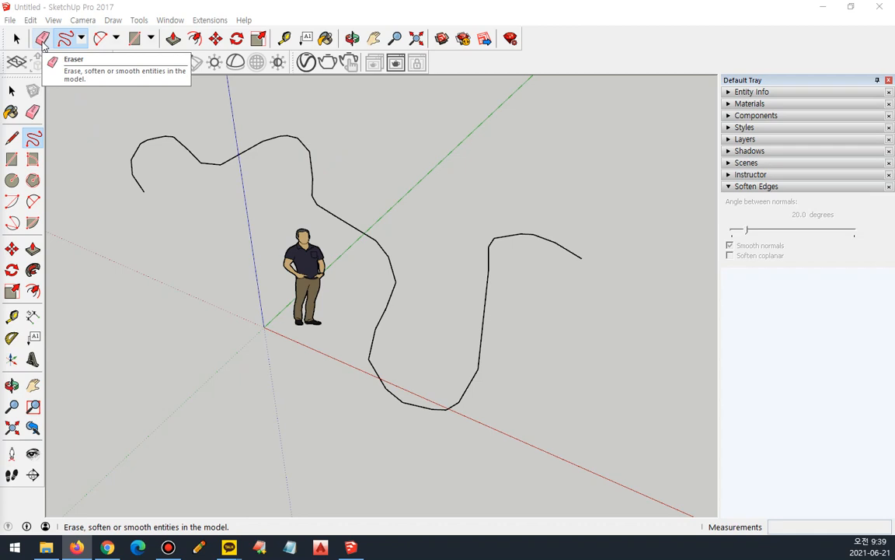
left_click(42, 40)
left_click(138, 180)
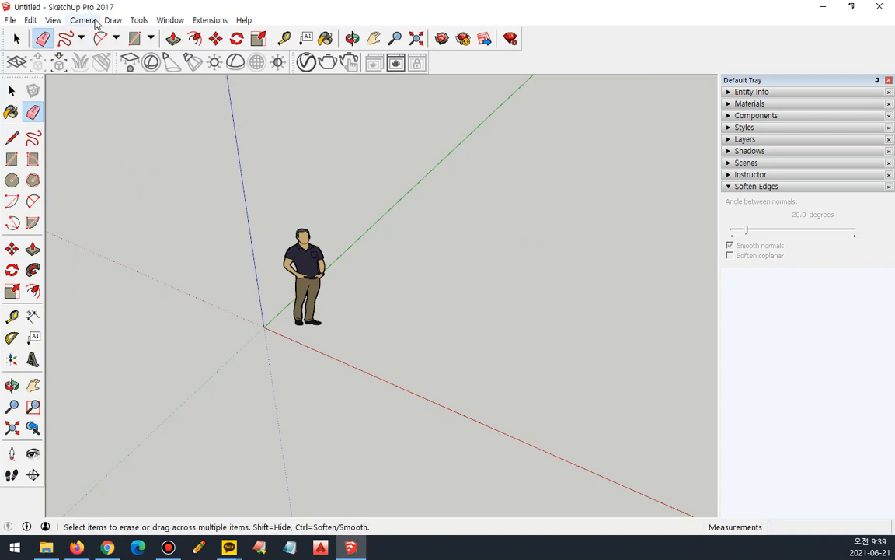
Draw another Freehand curve looping across the blue axis beside and above the figure.
left_click(65, 38)
mouse_move(115, 153)
left_mouse_down()
mouse_move(108, 319)
mouse_move(282, 111)
mouse_move(133, 91)
left_mouse_up()
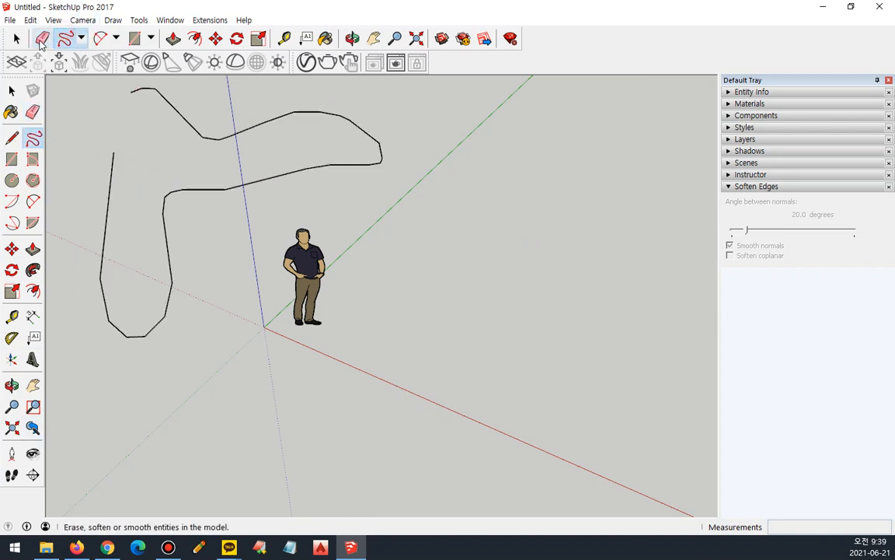
Erase the Freehand curve that loops across the blue axis.
left_click(43, 38)
left_click(112, 168)
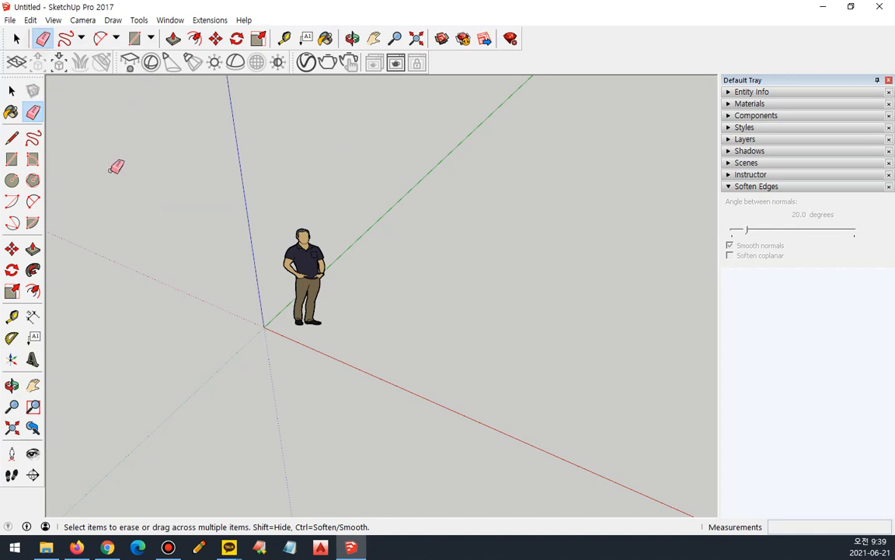
Draw a U-shaped Freehand curve beside the blue axis and erase it with the Eraser.
left_click(66, 38)
mouse_move(82, 139)
left_mouse_down()
mouse_move(83, 256)
mouse_move(215, 279)
left_mouse_up()
left_click_drag(221, 215, 204, 140)
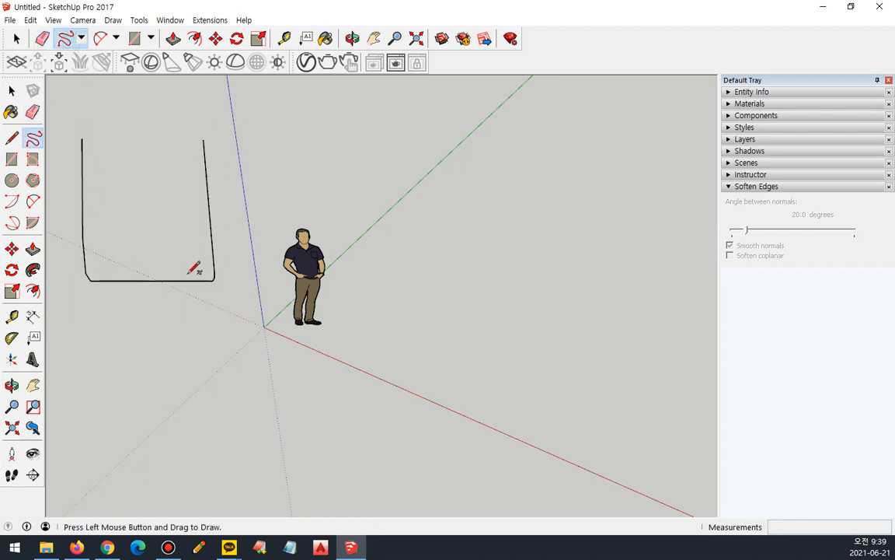
left_click(43, 38)
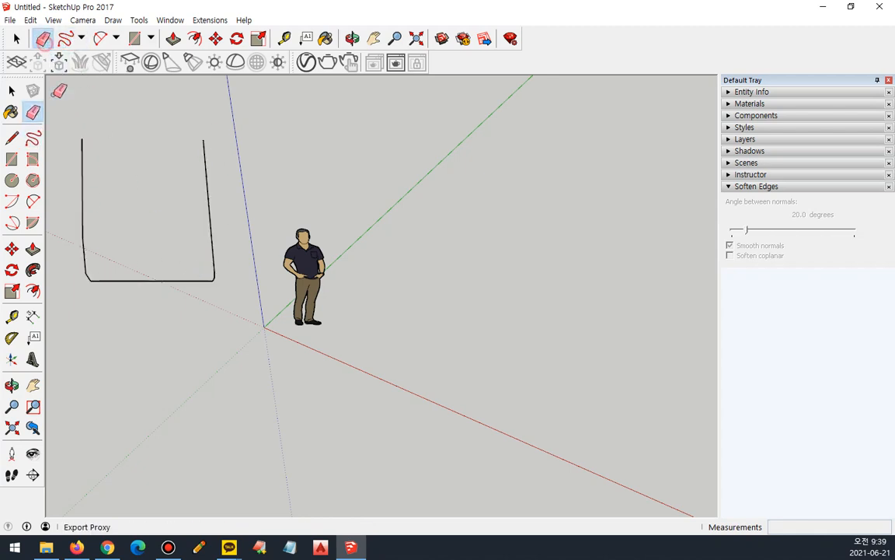
left_click(83, 161)
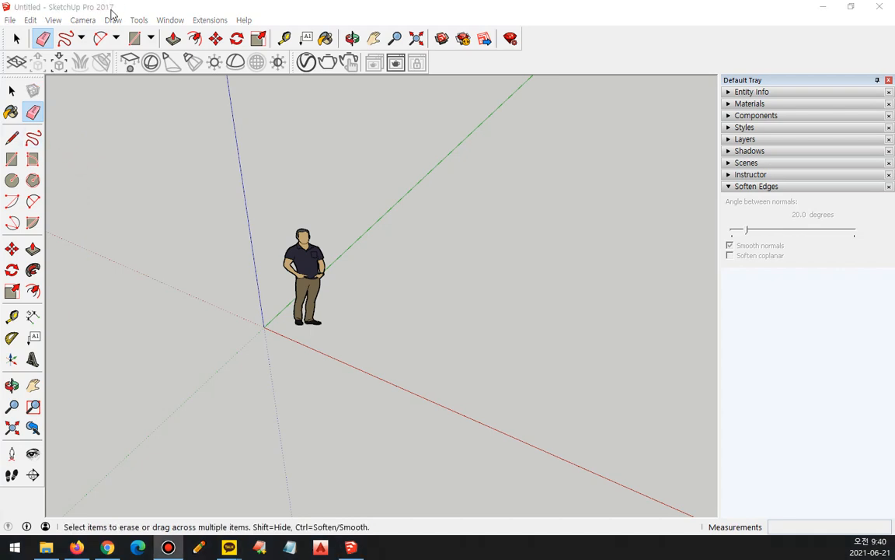
Draw a zigzag chain of five connected straight edges around the figure with the Line tool and end the chain.
left_click(81, 38)
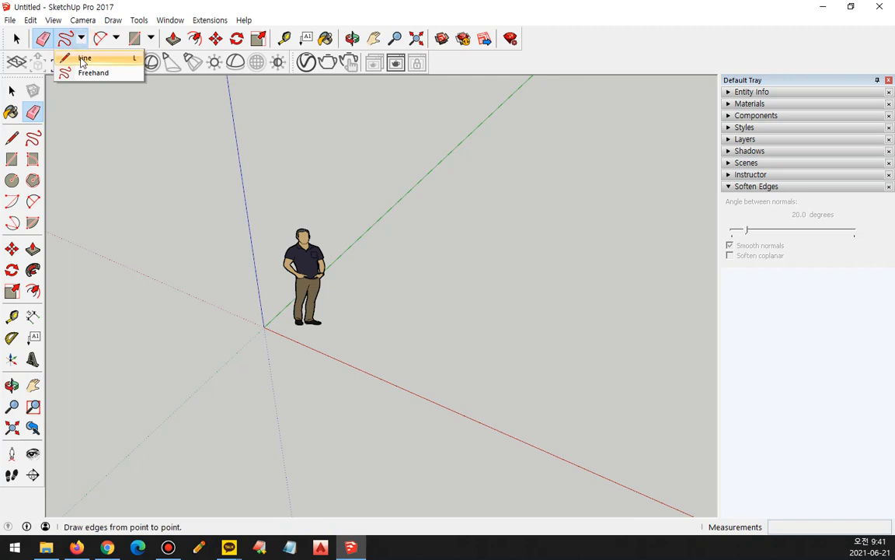
left_click(83, 60)
left_click(115, 215)
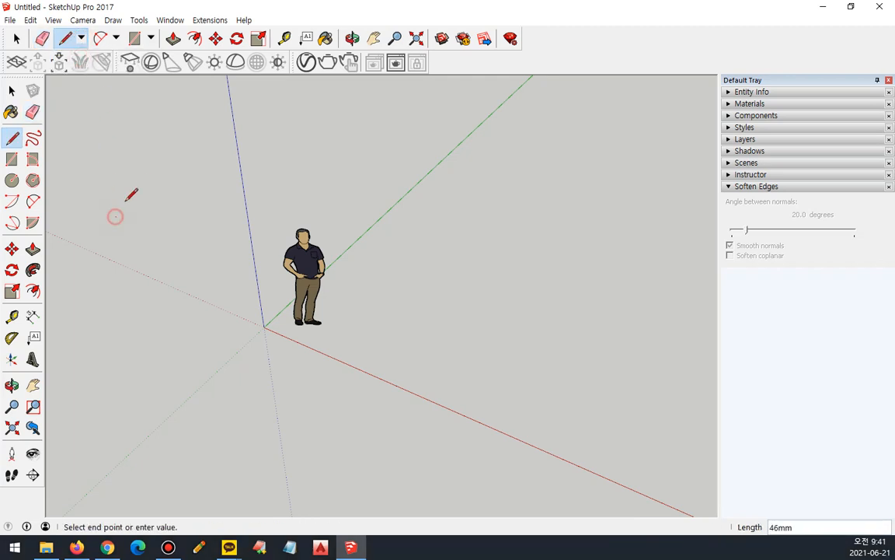
left_click(242, 136)
left_click(365, 172)
left_click(147, 324)
left_click(347, 420)
left_click(420, 208)
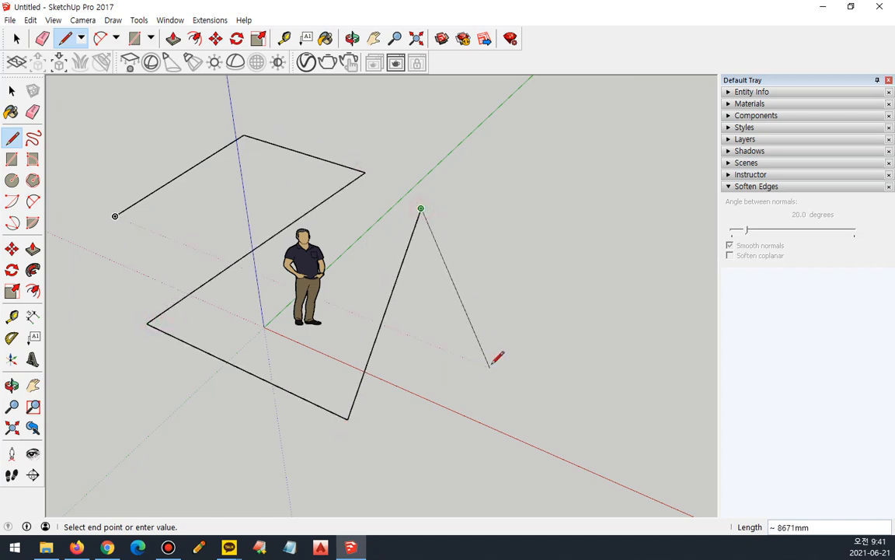
key("Escape")
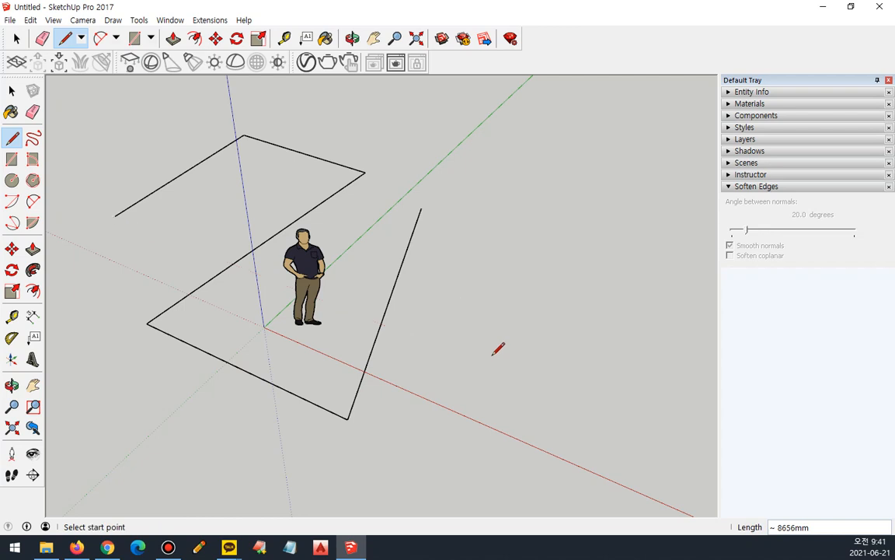
Select the last edge of the zigzag, the one crossing the red axis, and delete it.
left_click(19, 40)
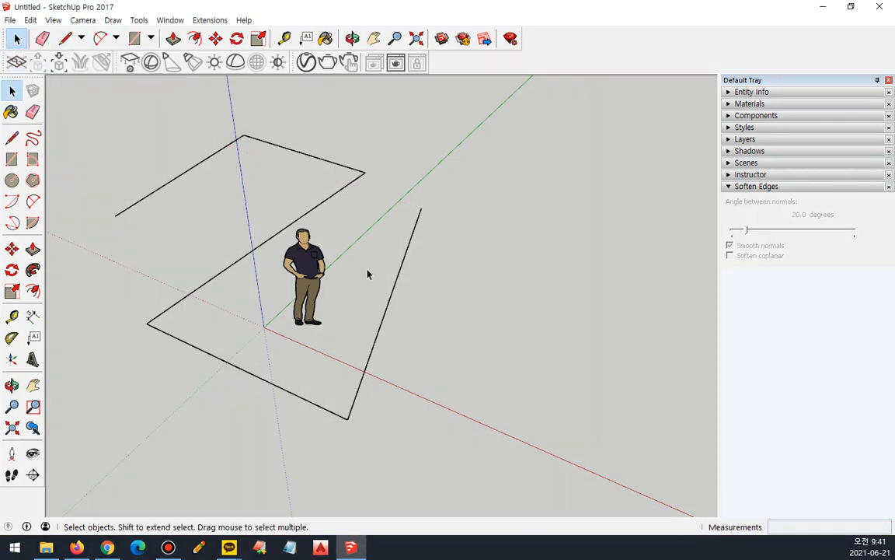
left_click(406, 249)
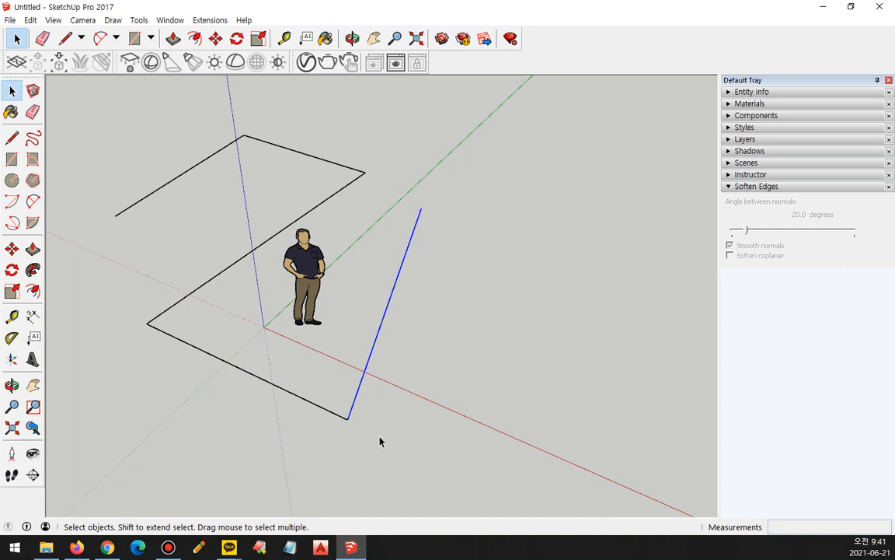
key("Delete")
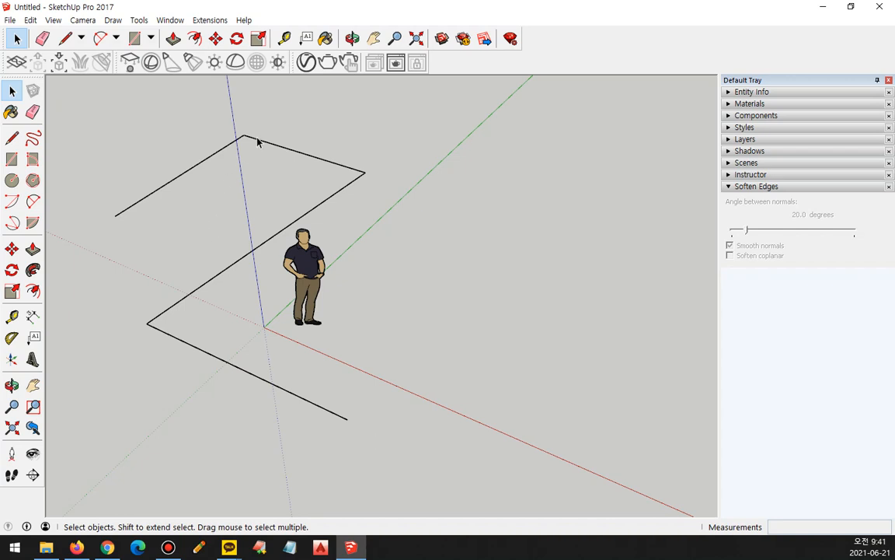
Compare window and crossing selection on the zigzag, selecting only the two enclosed upper edges and all four touched edges.
left_click_drag(278, 114, 168, 413)
left_click(145, 249)
left_click_drag(100, 123, 390, 268)
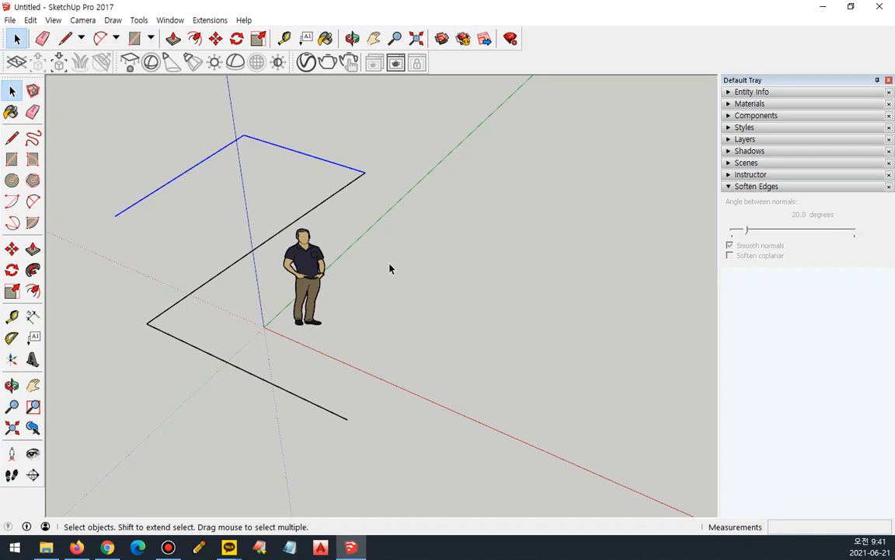
left_click(390, 268)
left_click_drag(273, 117, 227, 426)
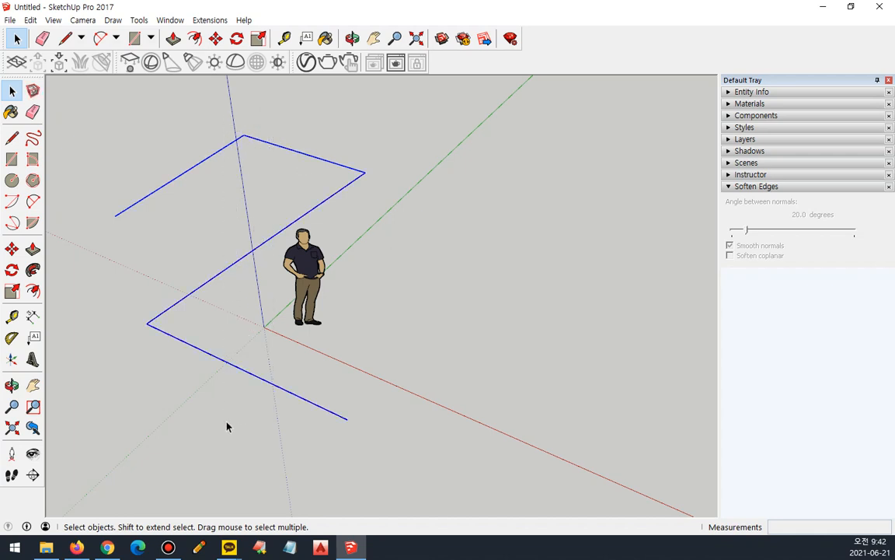
left_click(387, 296)
left_click_drag(82, 99, 372, 262)
left_click_drag(282, 105, 225, 424)
Erase the four zigzag edges one by one with the Eraser and undo the erasures.
left_click(43, 38)
left_click(156, 189)
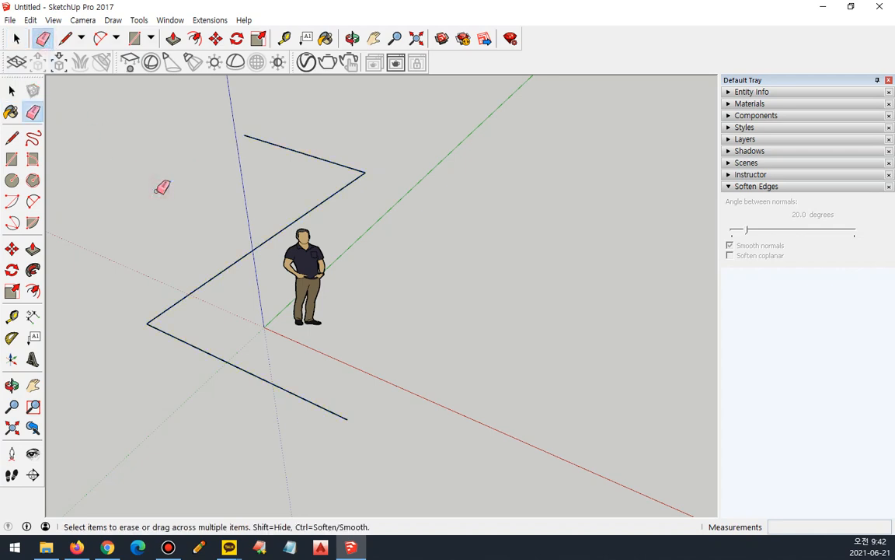
left_click(294, 150)
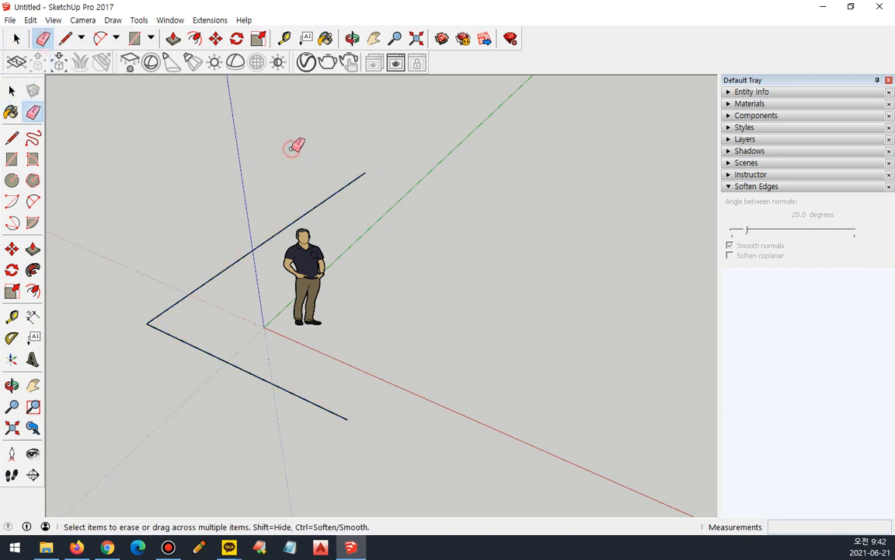
left_click(249, 253)
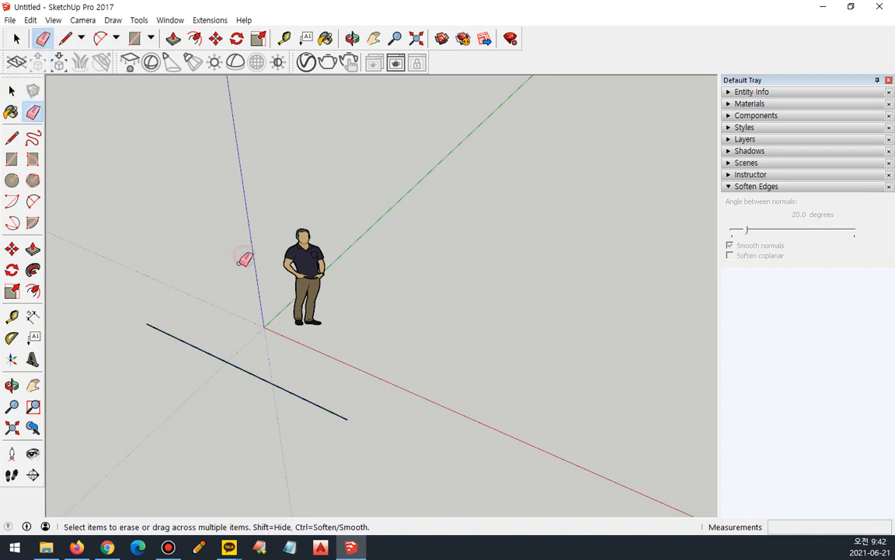
left_click(211, 352)
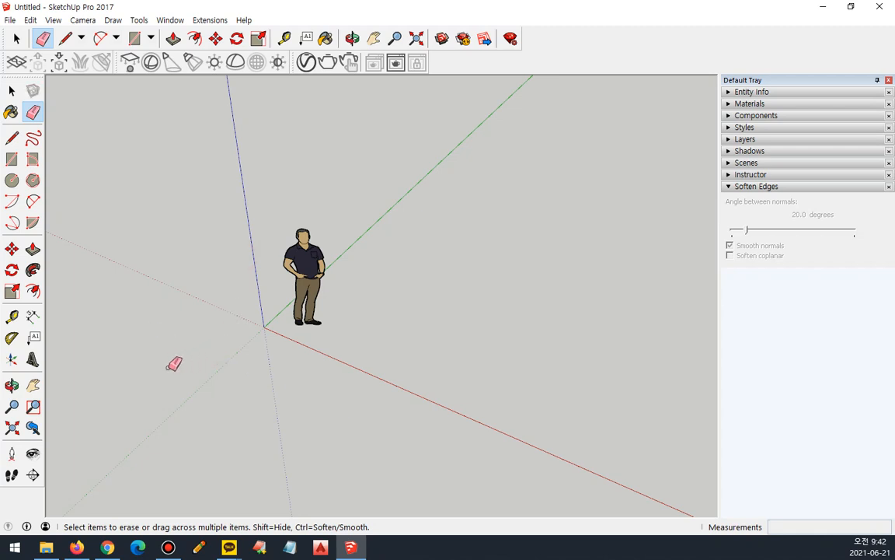
key("ctrl+z")
key("ctrl+z")
key("ctrl+z")
key("ctrl+z")
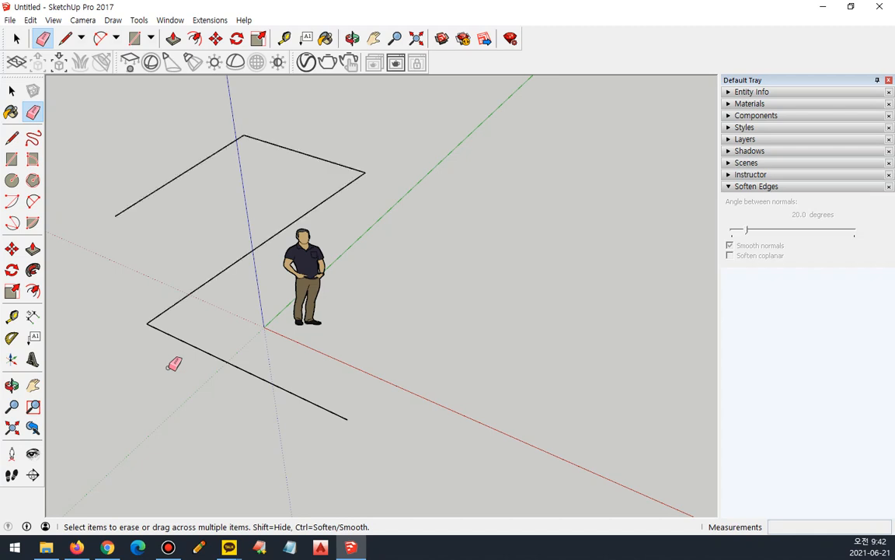
Delete all four edges together using a crossing selection, and undo back to the complete five-edge zigzag.
left_click(16, 38)
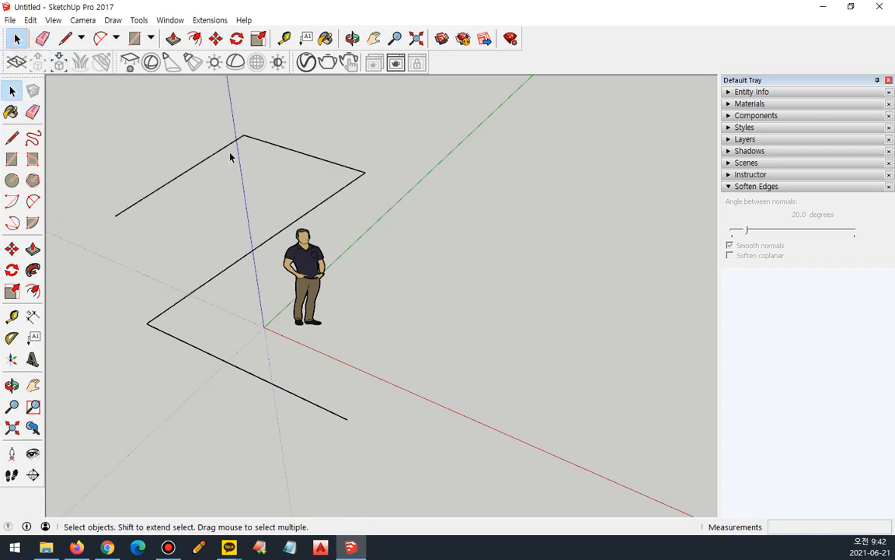
left_click_drag(250, 114, 192, 428)
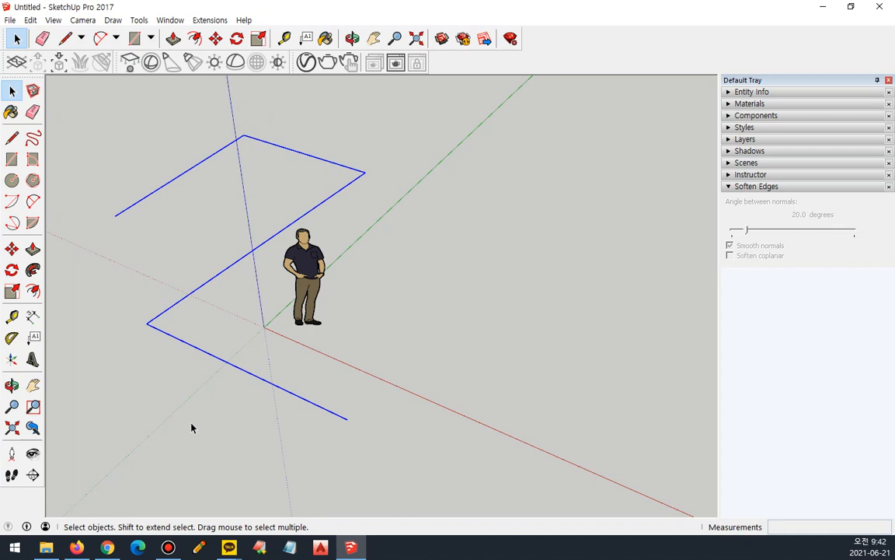
key("Delete")
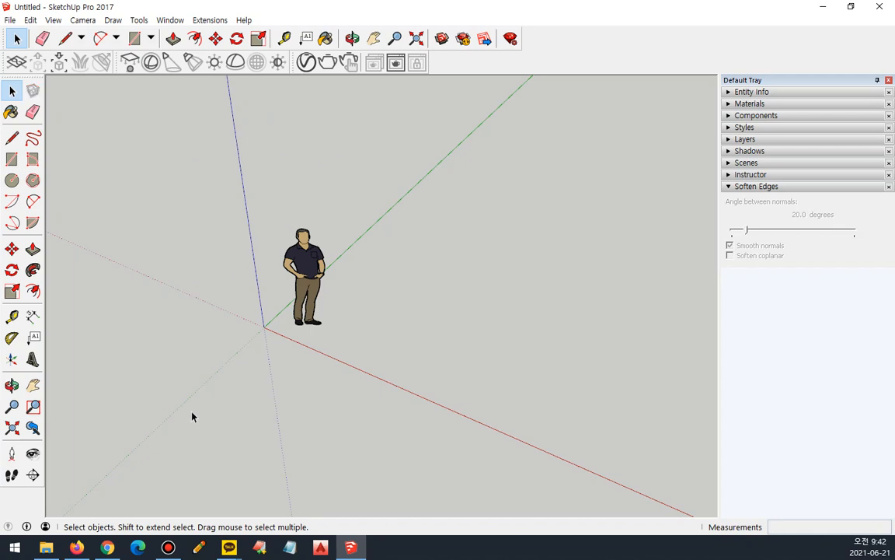
key("ctrl+z")
key("ctrl+z")
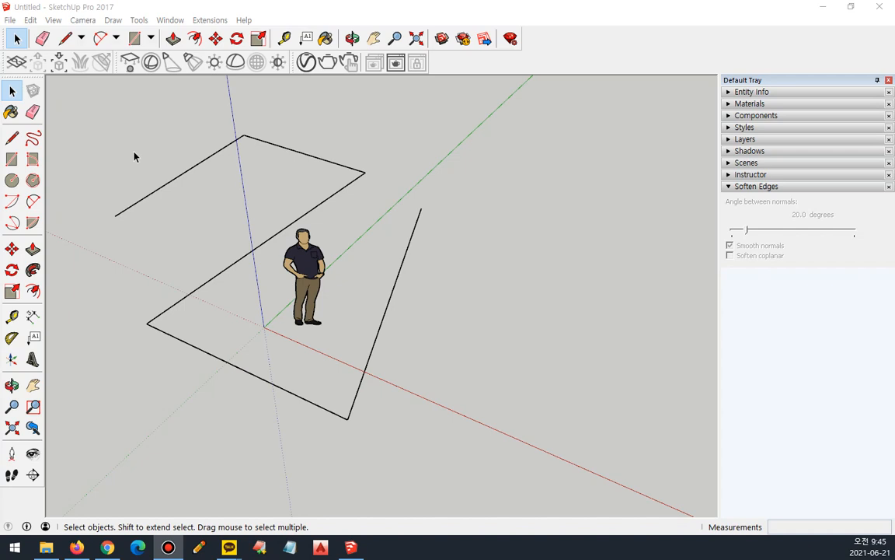
Select the first zigzag edge alone and clear it, then select all edges connected to it and clear the selection.
left_click(90, 130)
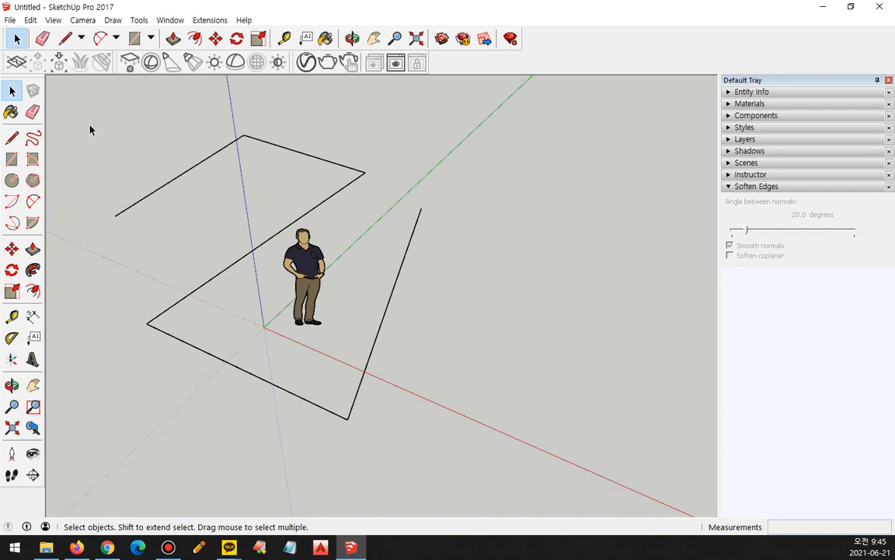
left_click(167, 187)
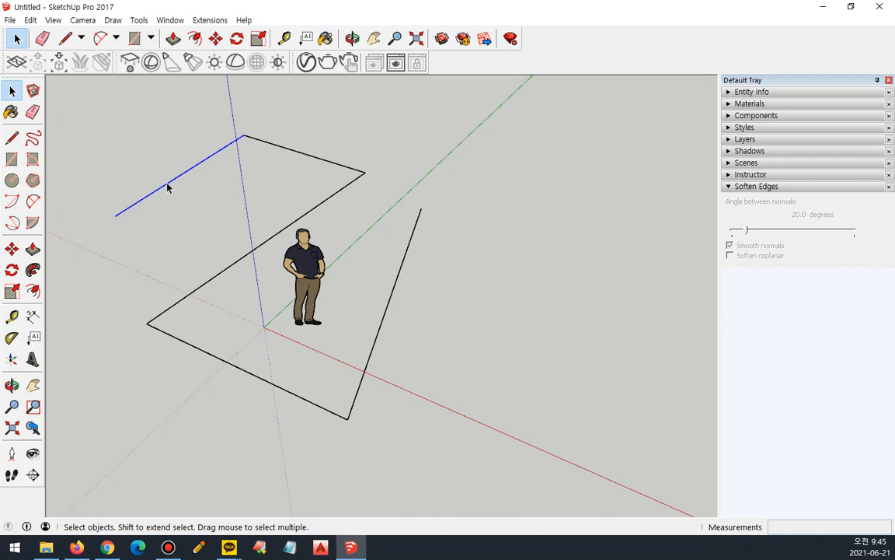
left_click(152, 140)
left_click(170, 181)
triple_click(172, 182)
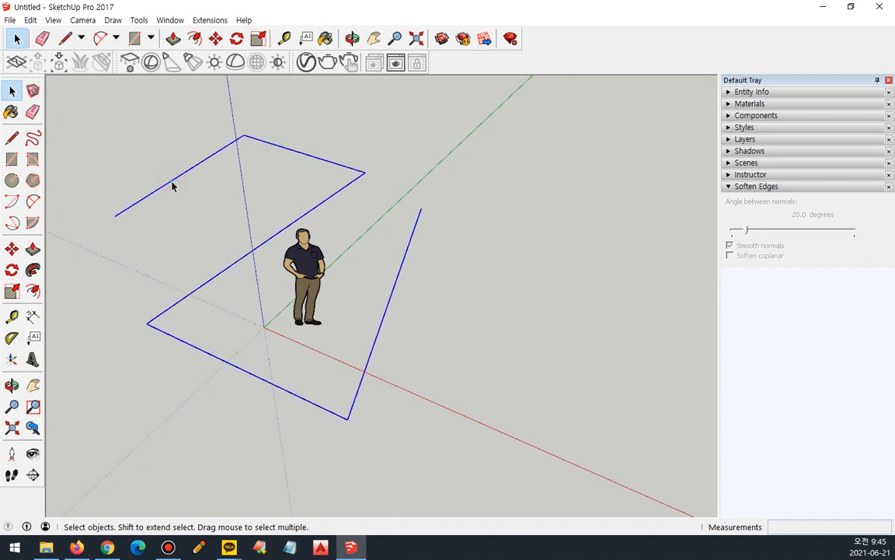
left_click(159, 114)
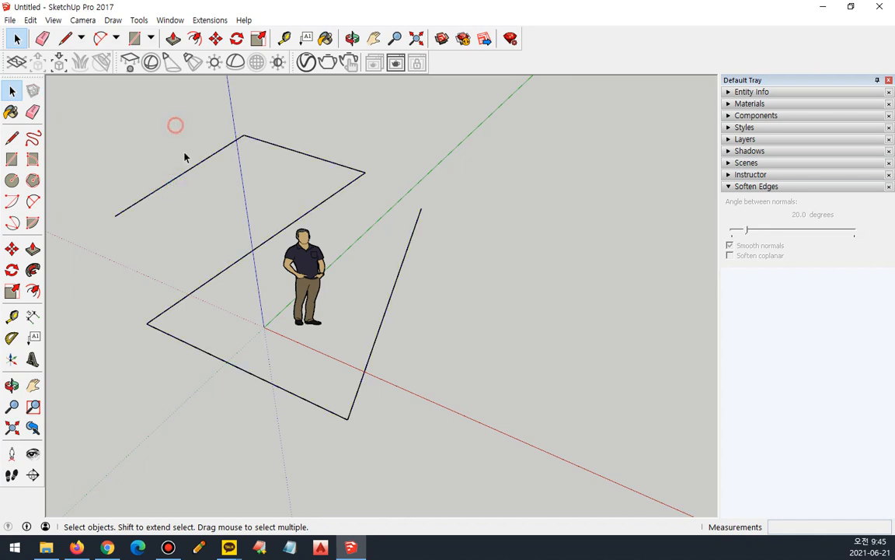
Practise selecting one edge versus all connected edges again, and delete the whole connected zigzag.
triple_click(180, 179)
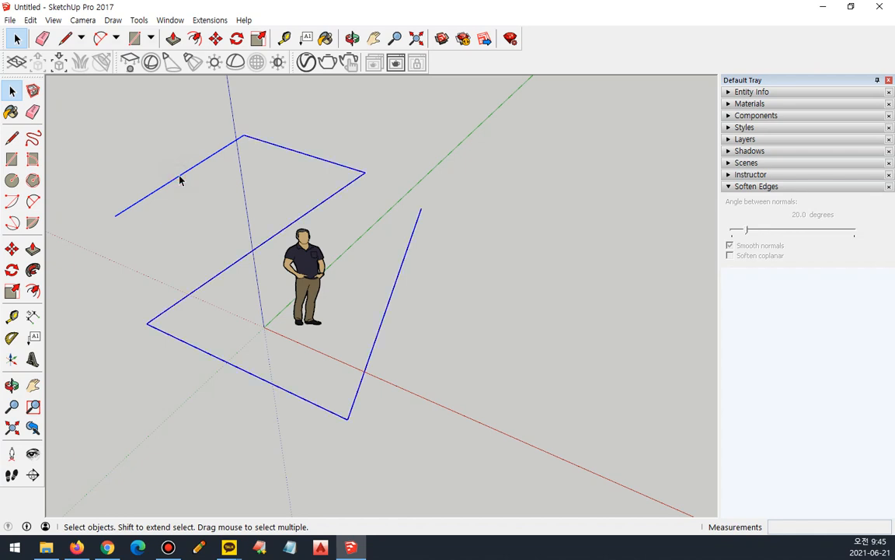
left_click(176, 175)
left_click(180, 185)
left_click(177, 178)
left_click(177, 178)
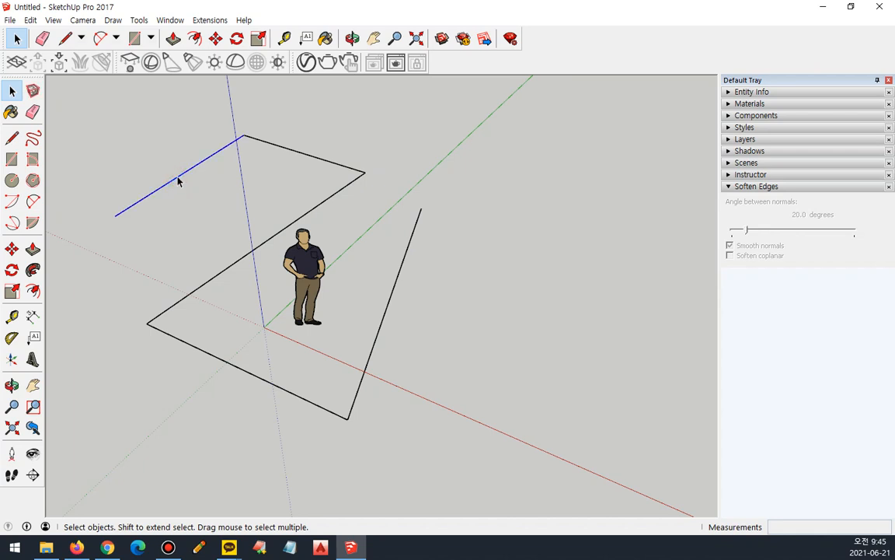
triple_click(177, 181)
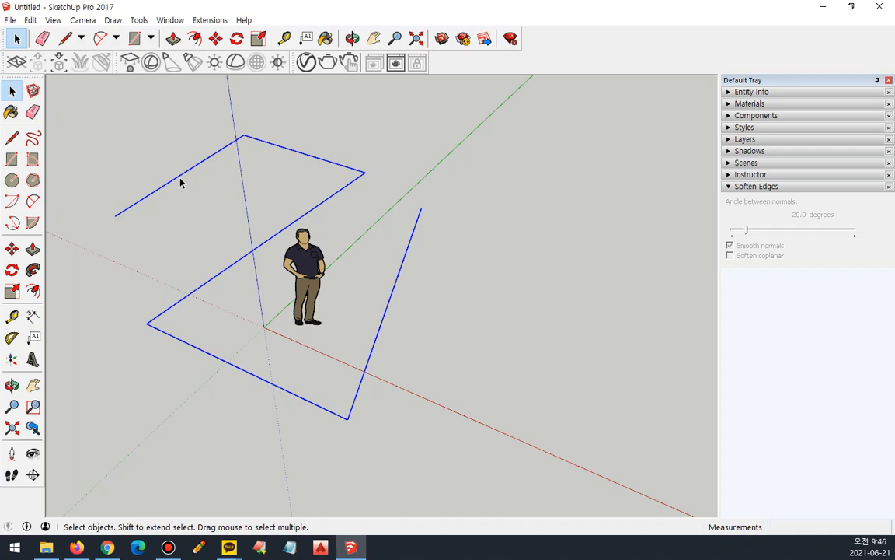
key("Delete")
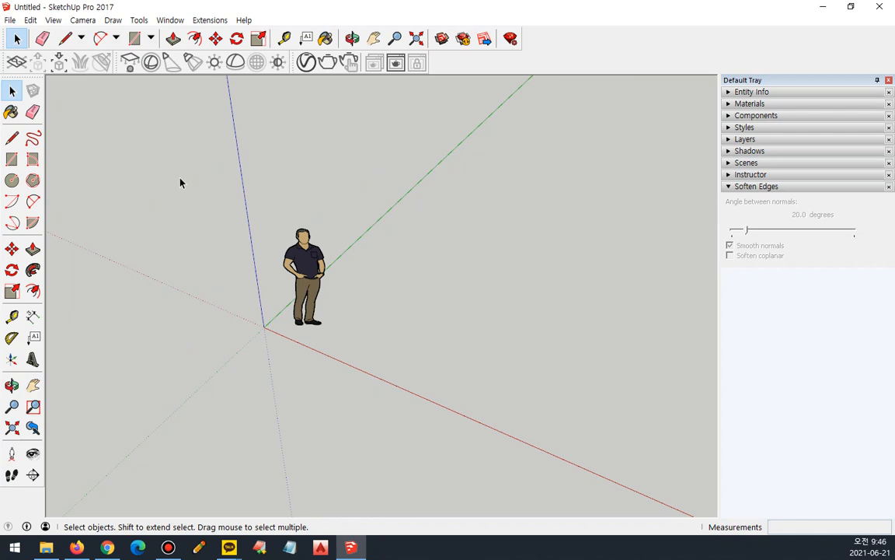
Draw two rectangles on the ground beside the figure, about 1724 × 2789 mm and about 2274 × 1874 mm.
key("l")
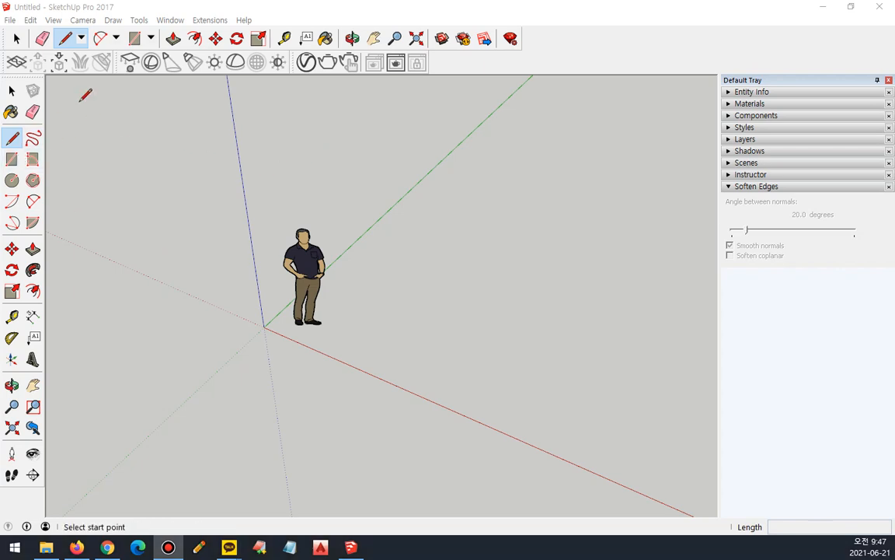
left_click(151, 38)
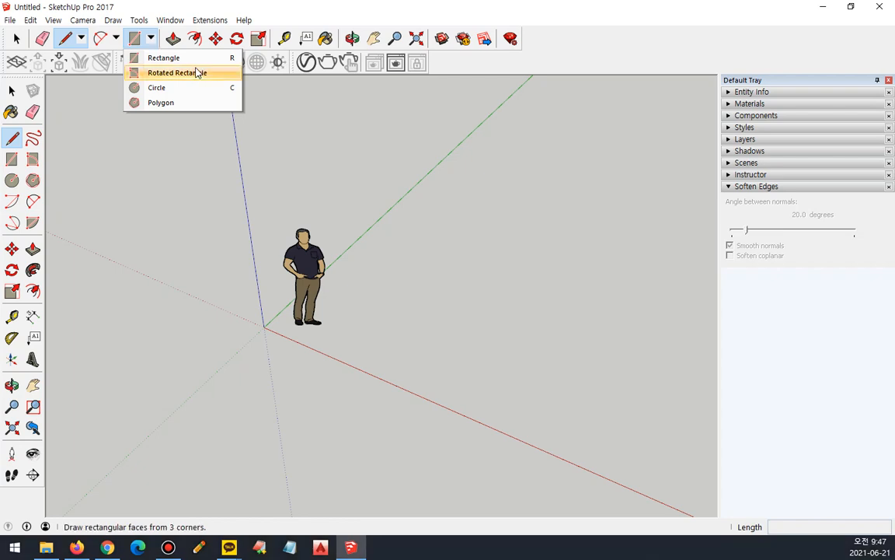
left_click(195, 62)
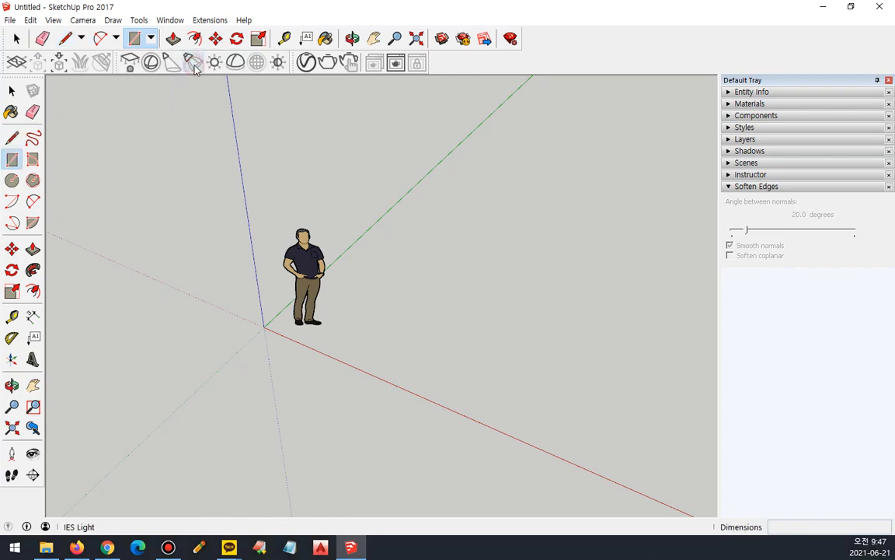
left_click(121, 231)
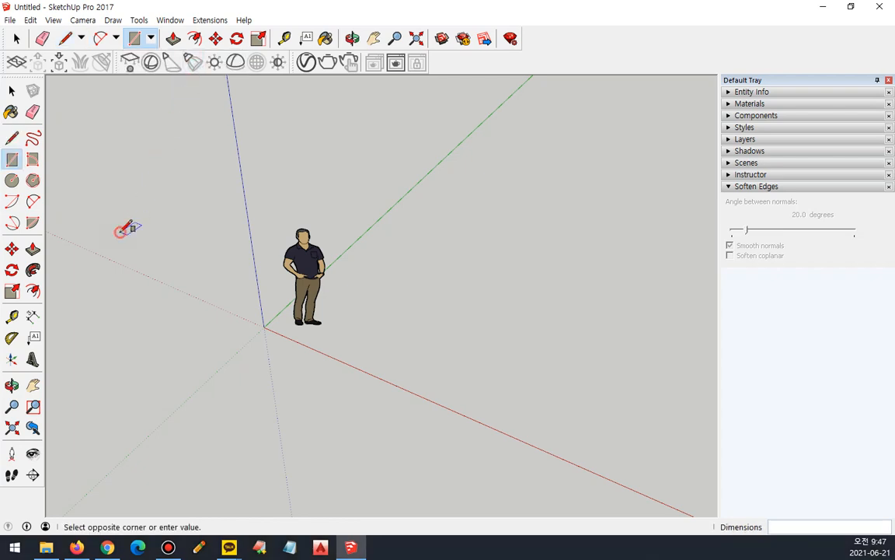
left_click(293, 183)
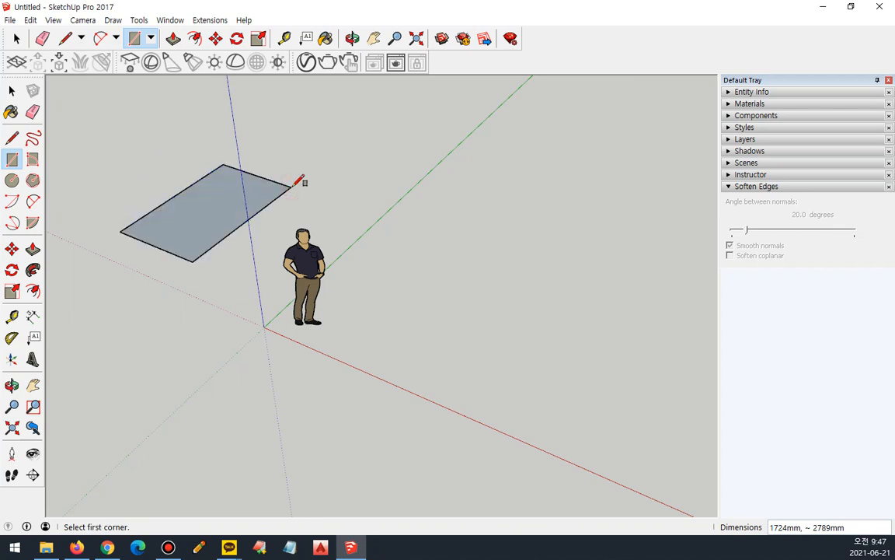
left_click(491, 346)
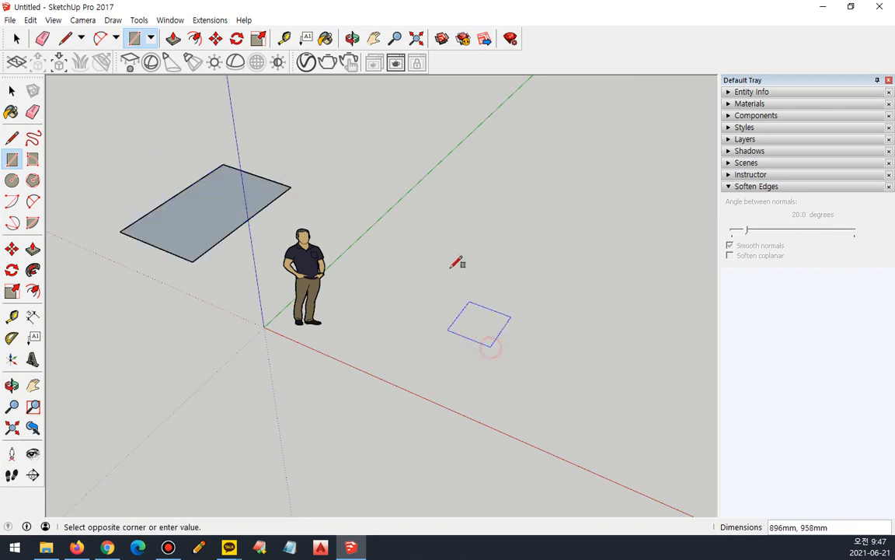
left_click(417, 238)
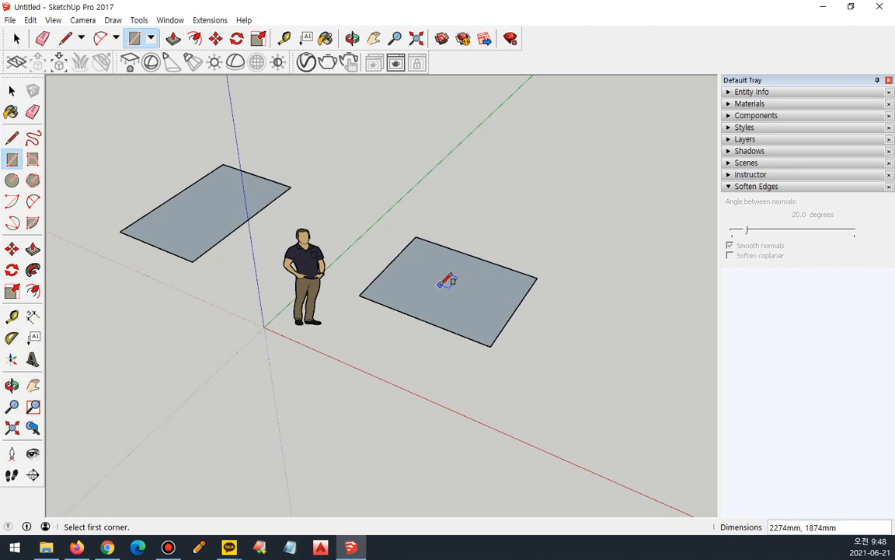
Draw a closed four-sided outline with the Line tool across the green axis, behind the two rectangles.
left_click(65, 38)
left_click(358, 171)
left_click(416, 122)
left_click(480, 137)
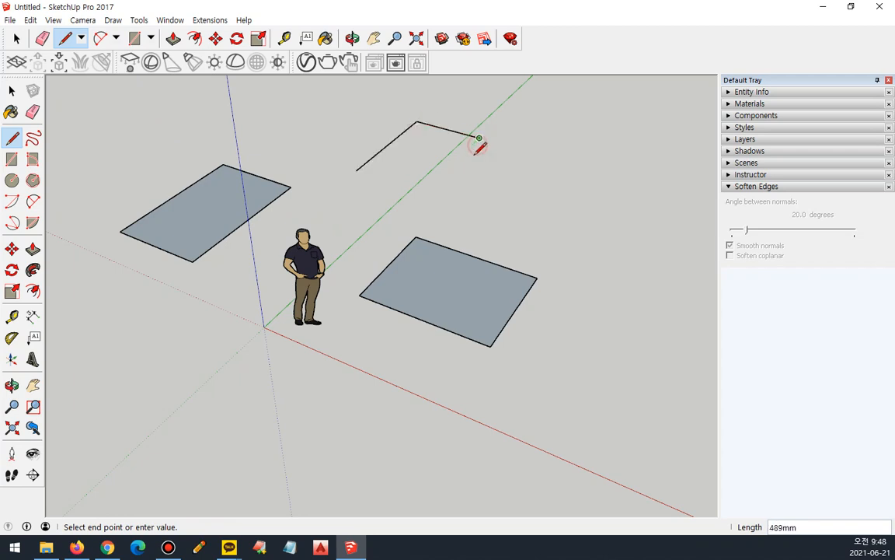
left_click(444, 198)
left_click(356, 170)
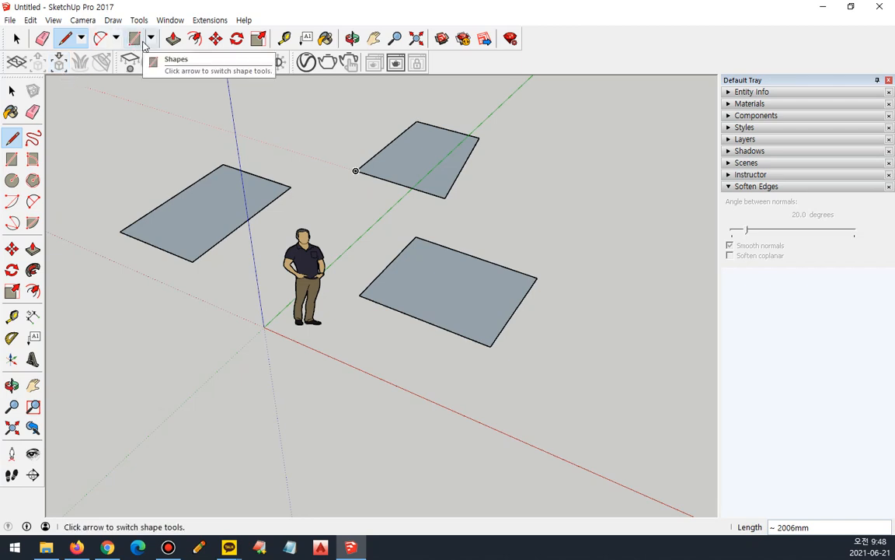
Draw a closed self-crossing outline with the Line tool behind the rectangle on the blue axis, forming a triangle and a quadrilateral.
left_click(101, 151)
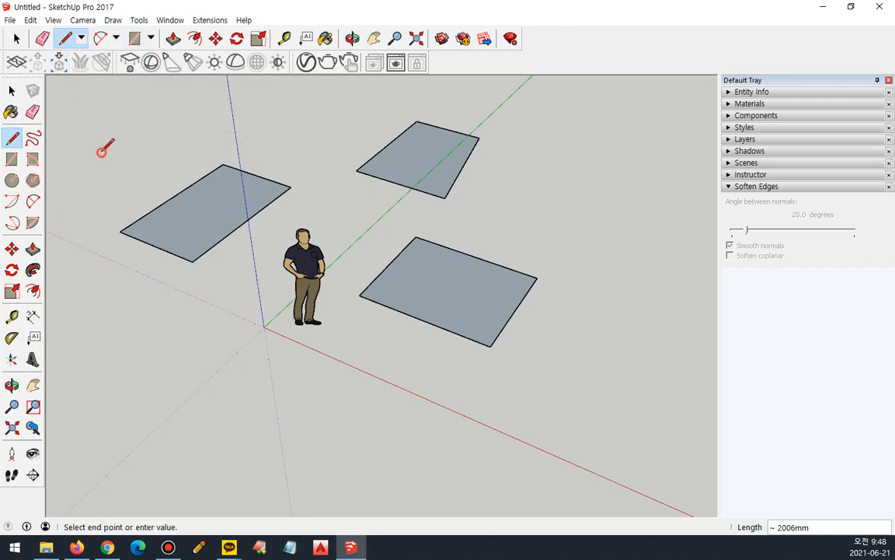
left_click(181, 108)
left_click(210, 117)
left_click(164, 143)
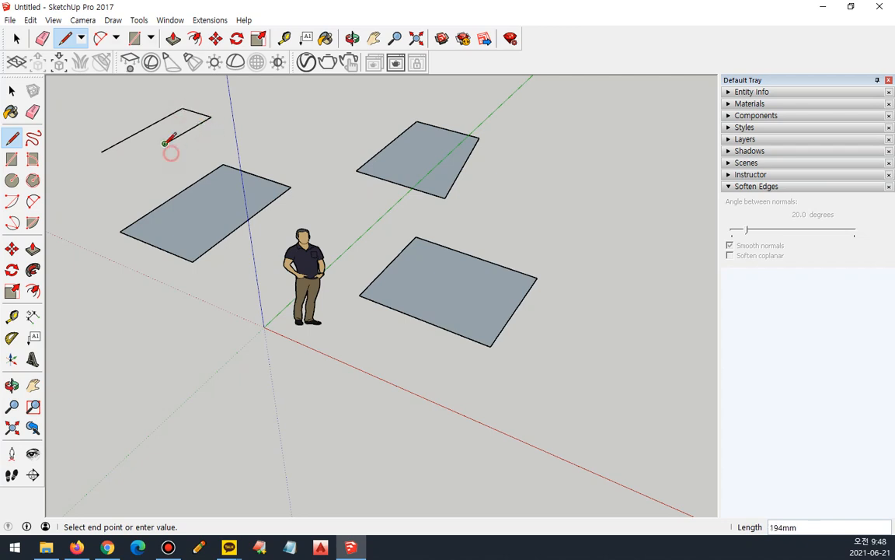
left_click(135, 133)
left_click(109, 126)
left_click(101, 151)
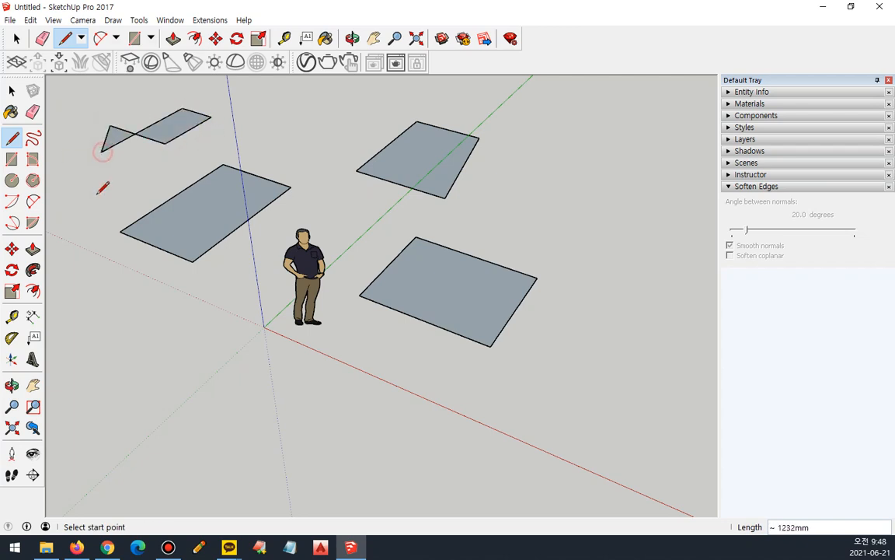
Draw a second closed self-crossing outline with the Line tool between the first one and the four-sided face, and end the line.
left_click(243, 117)
left_click(293, 151)
left_click(333, 99)
scroll(292, 91, "up", 2)
left_click(309, 90)
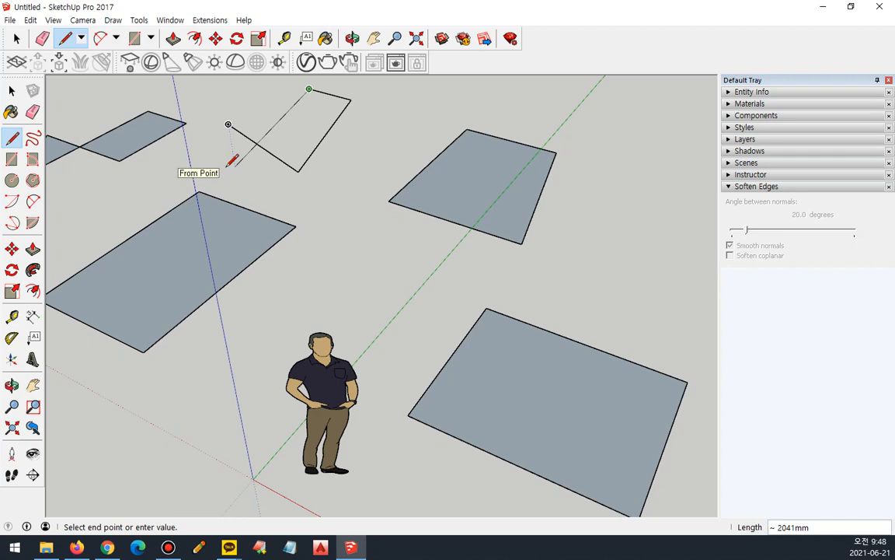
left_click(234, 165)
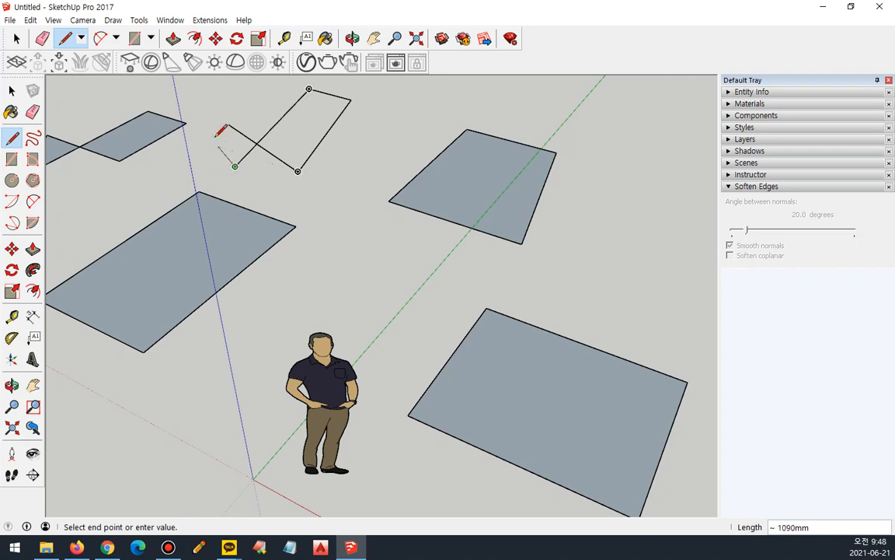
left_click(228, 124)
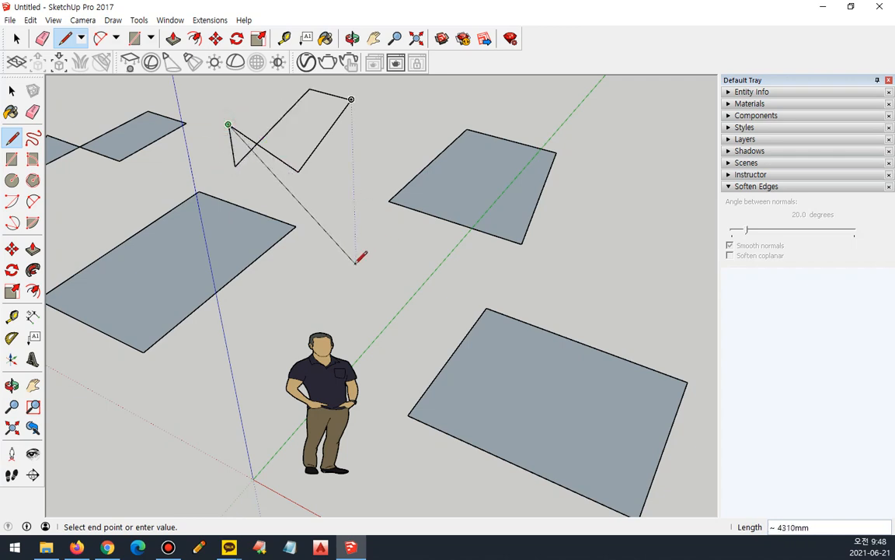
key("Escape")
Draw a third closed self-crossing outline beside the four-sided face, running its crossing edge along the red axis direction, and leave the Line tool.
mouse_move(335, 279)
middle_mouse_down()
mouse_move(306, 190)
mouse_move(357, 283)
mouse_move(344, 287)
mouse_move(361, 216)
mouse_move(364, 310)
mouse_move(357, 217)
mouse_move(364, 284)
mouse_move(568, 241)
mouse_move(468, 242)
mouse_move(380, 270)
middle_mouse_up()
left_click(375, 276)
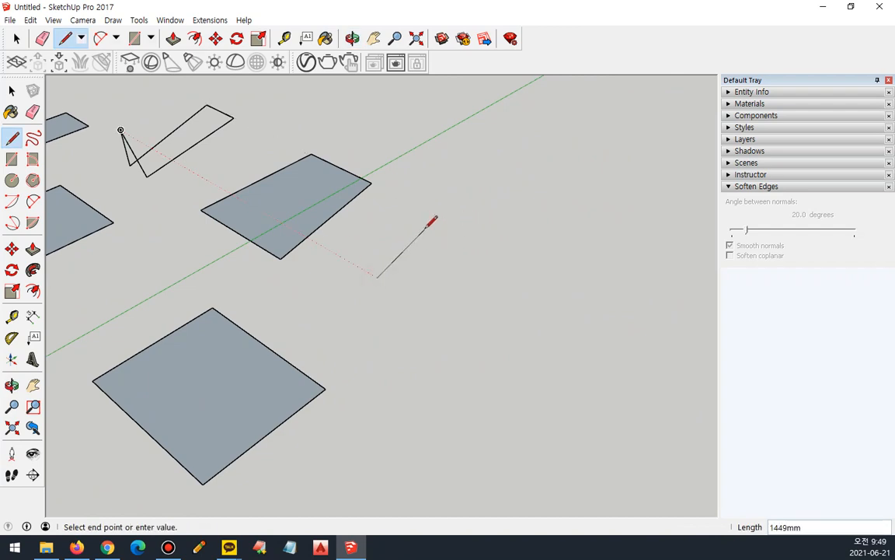
left_click(454, 224)
left_click(521, 256)
left_click(480, 290)
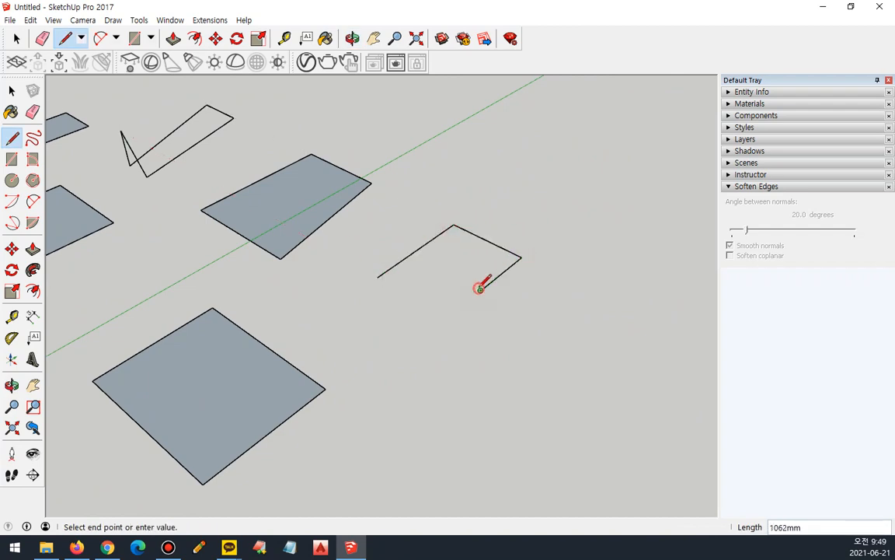
left_click(382, 238)
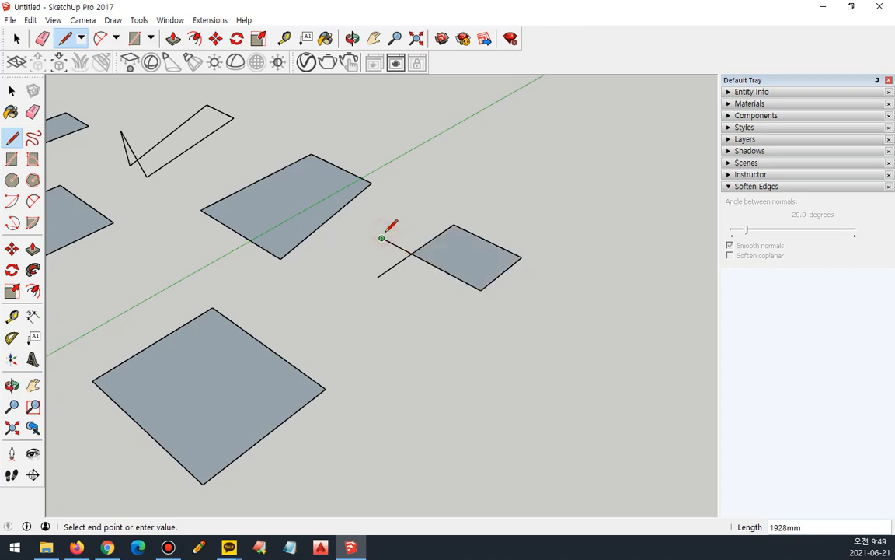
left_click(378, 276)
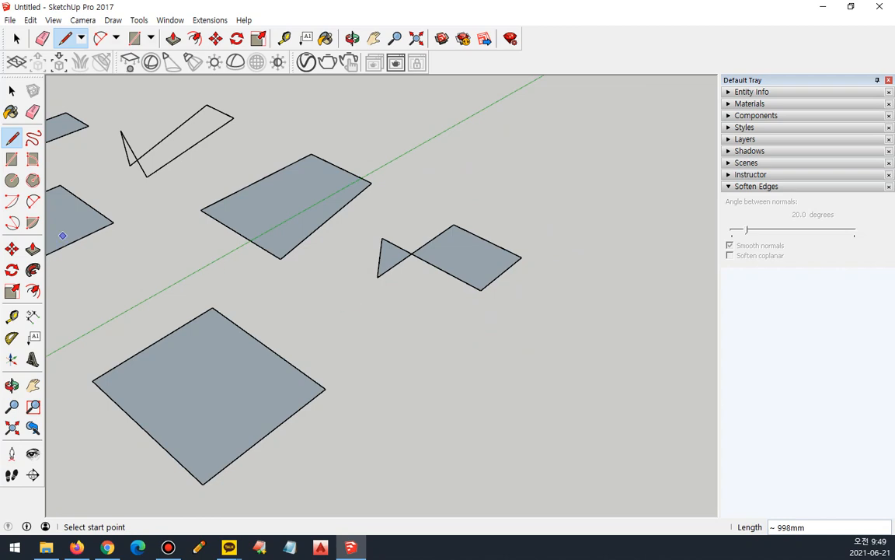
key("space")
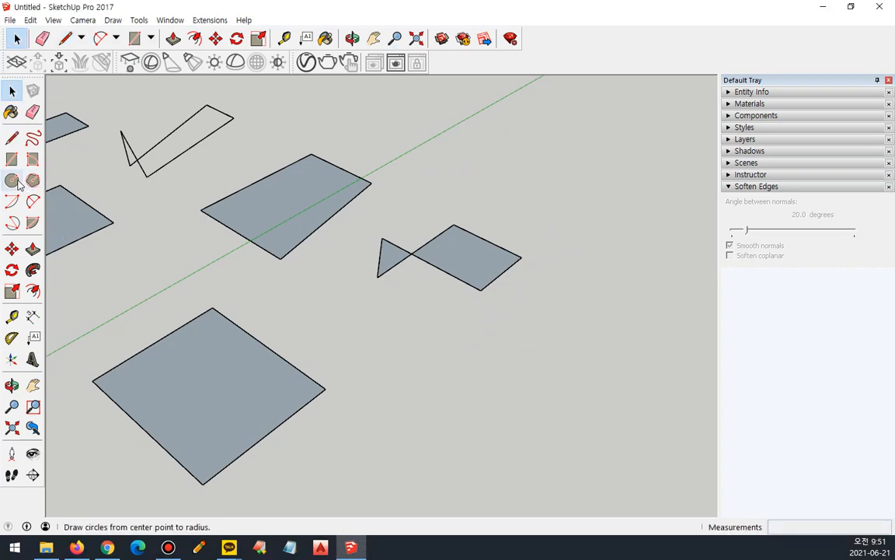
Draw three 24-sided circles around the newest crossing outline, with radii of about 804 mm, 620 mm and 776 mm.
left_click(11, 181)
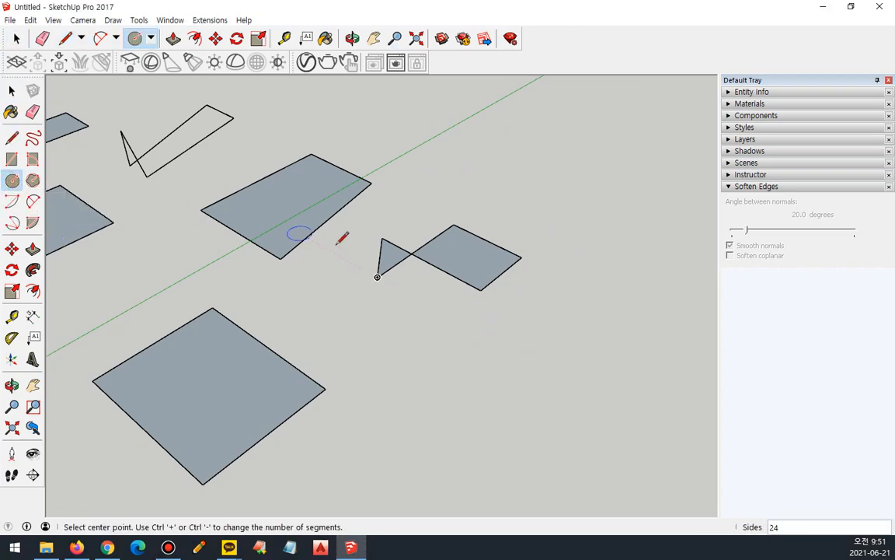
left_click(433, 183)
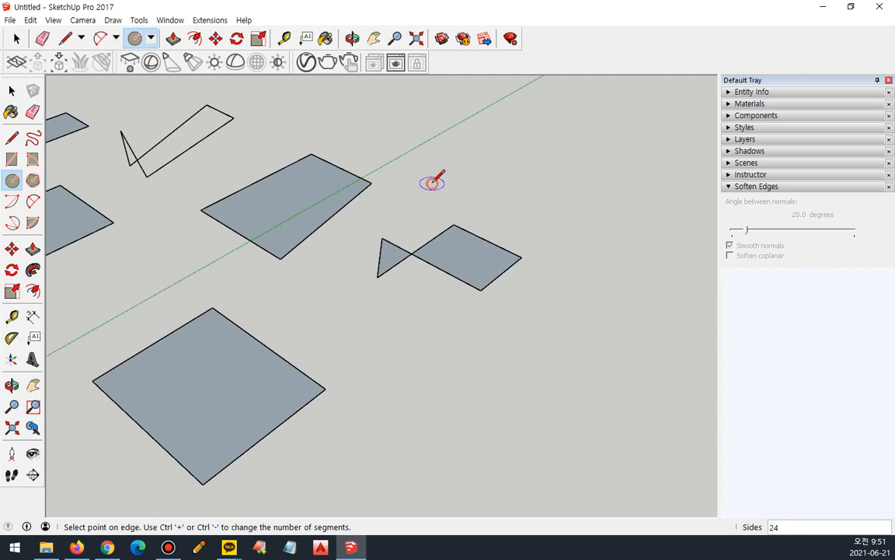
left_click(472, 170)
left_click(402, 320)
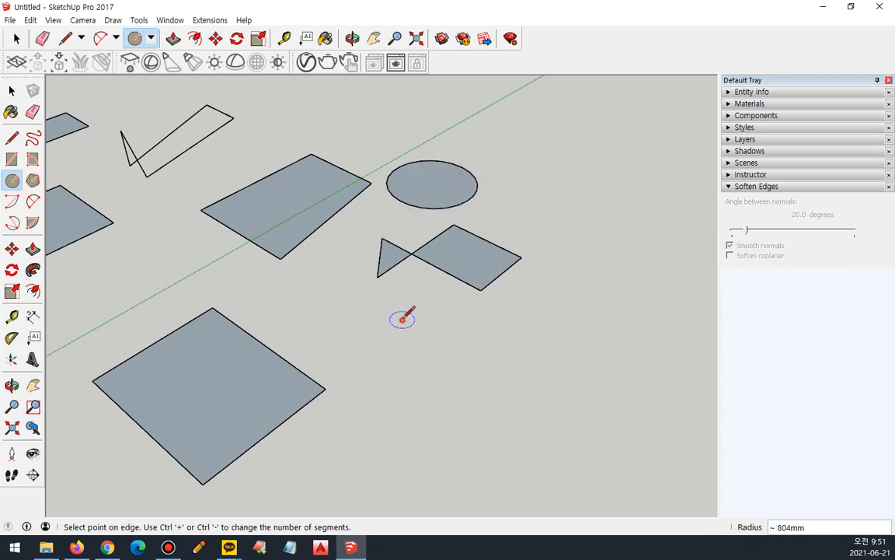
left_click(436, 343)
left_click(531, 340)
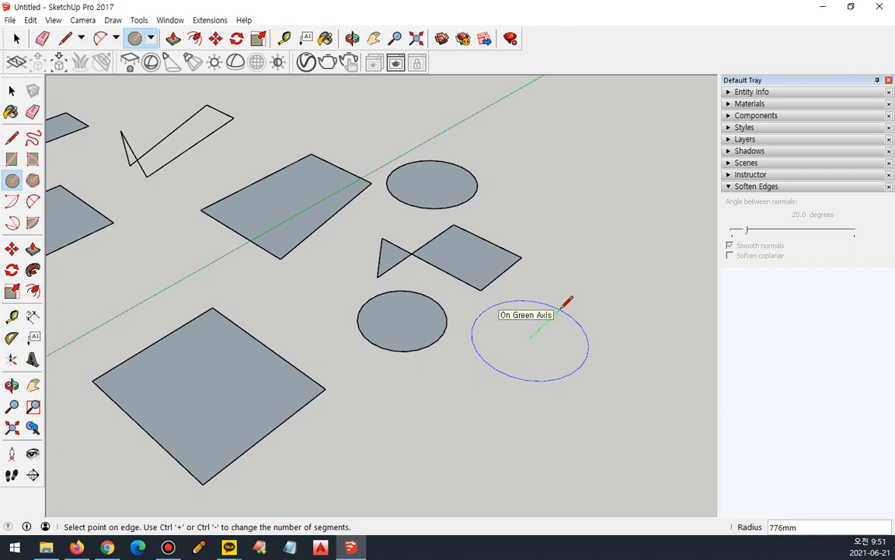
left_click(561, 309)
Draw a fourth circle in the empty area behind the other three circles.
left_click(564, 160)
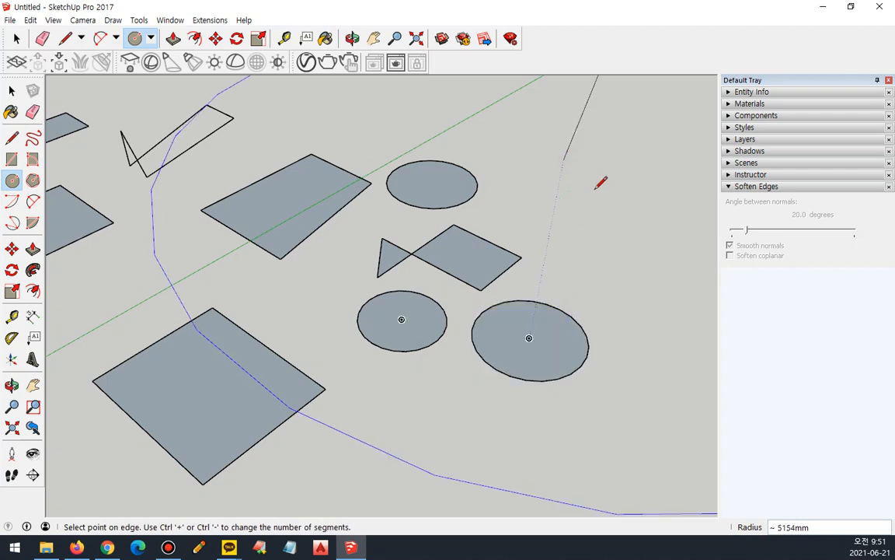
left_click(555, 169)
middle_click_drag(505, 144, 492, 213)
left_click_drag(466, 99, 575, 227)
key("c")
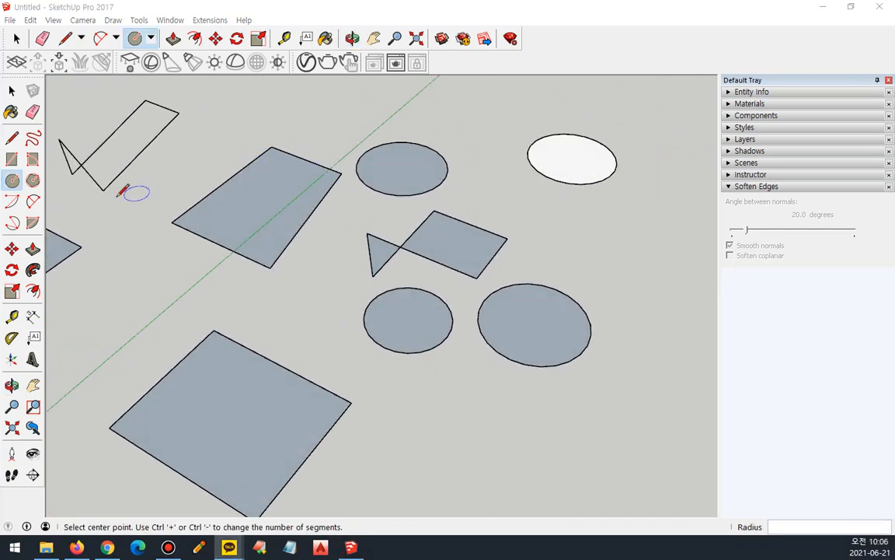
Draw two six-sided polygons near the circles, a small one and a larger one with an inscribed radius of about 1151 mm.
left_click(33, 180)
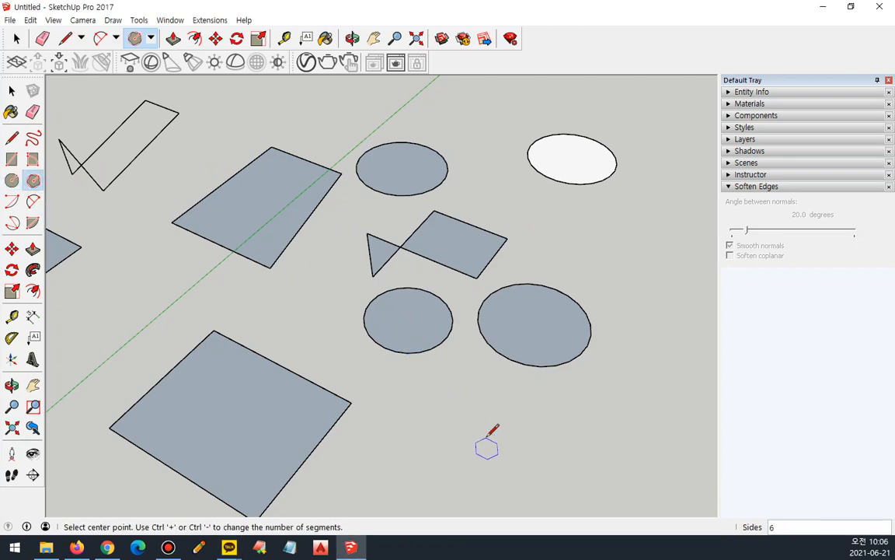
left_click(479, 425)
left_click(525, 409)
scroll(526, 412, "up", 1)
scroll(536, 449, "up", 1)
scroll(528, 450, "down", 1)
middle_click_drag(510, 396, 291, 297, "shift")
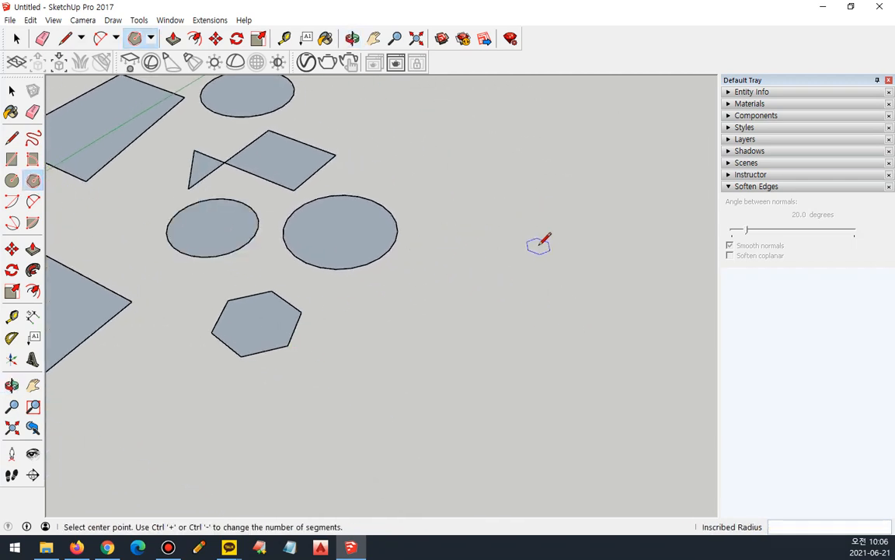
left_click(539, 245)
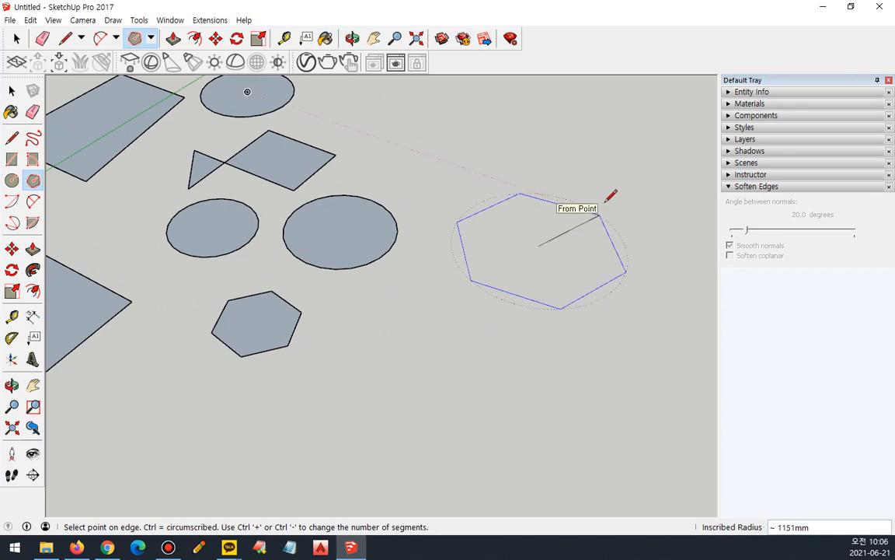
left_click(605, 202)
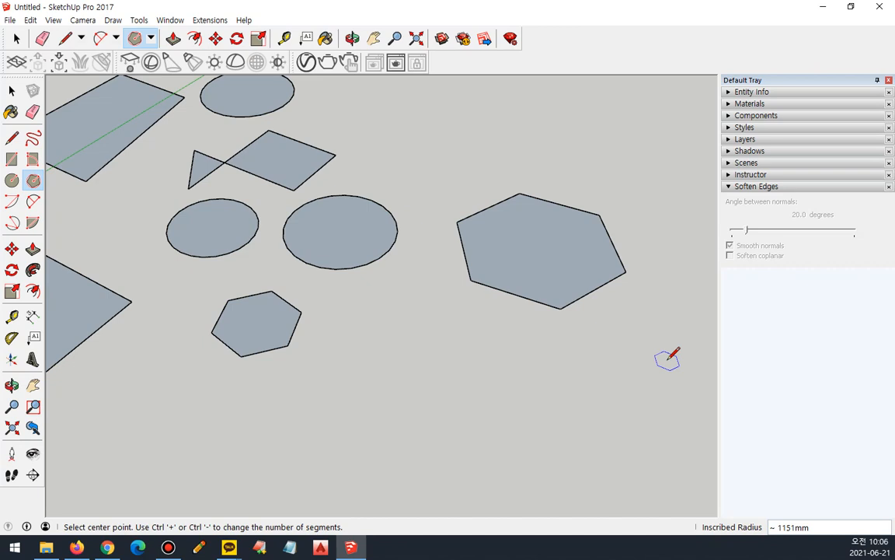
Restore the program window to a smaller size and point out the Inscribed Radius value.
double_click(438, 8)
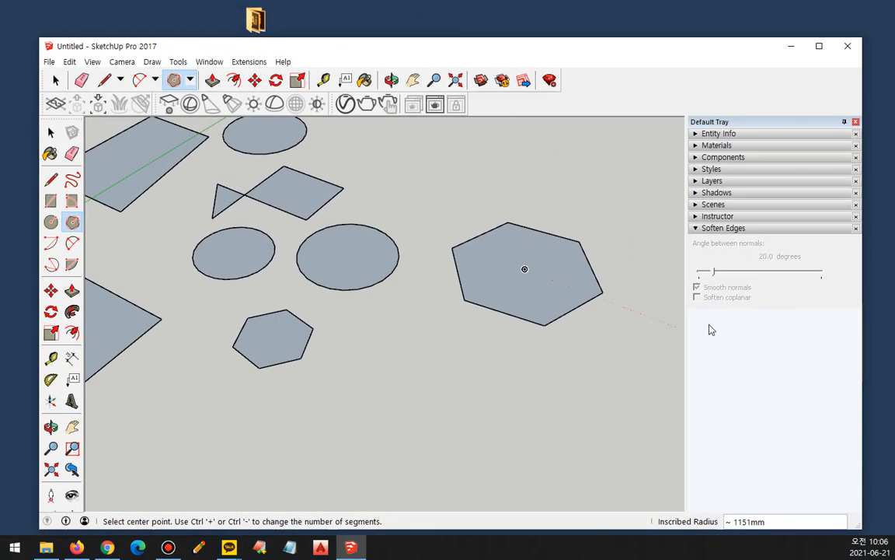
mouse_move(710, 535)
left_mouse_down()
mouse_move(650, 506)
mouse_move(793, 503)
mouse_move(843, 535)
mouse_move(705, 534)
left_mouse_up()
mouse_move(688, 446)
left_mouse_down()
mouse_move(738, 486)
mouse_move(745, 476)
mouse_move(727, 476)
mouse_move(742, 472)
left_mouse_up()
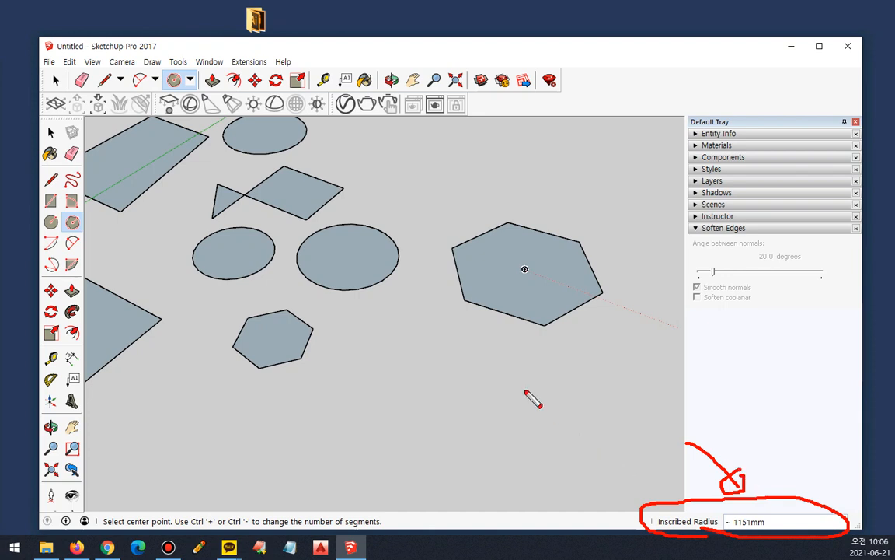
Select everything in the model, including the figure, and delete it.
scroll(507, 375, "down", 6)
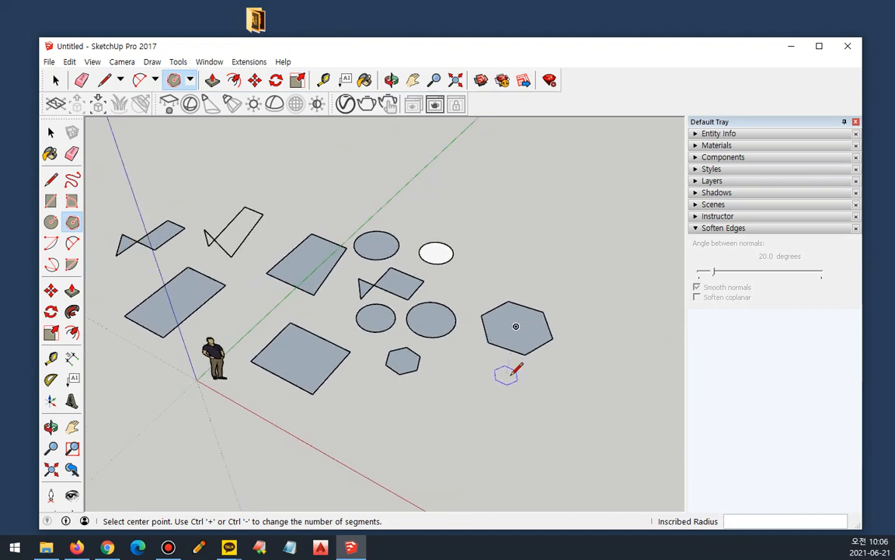
key("ctrl+a")
key("Delete")
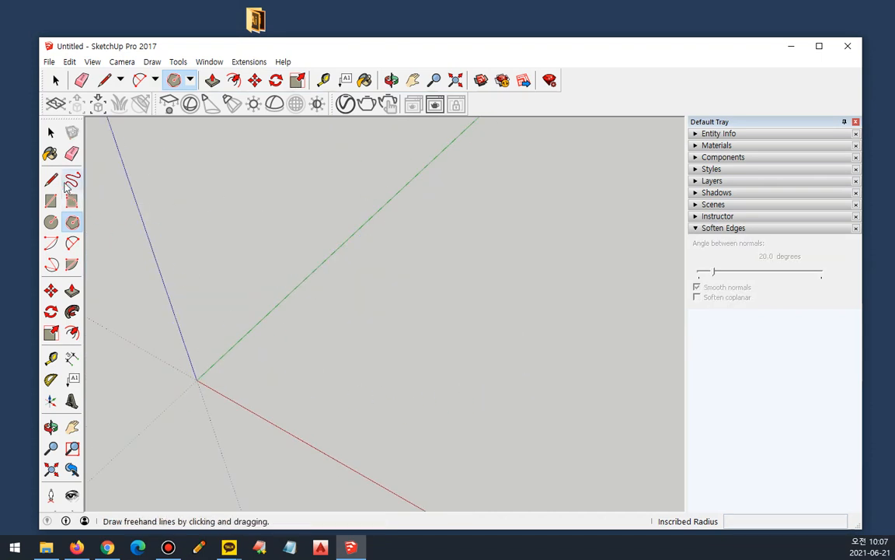
Draw a closed square from four connected lines, each 1000 mm long, following the red and green axes.
left_click(51, 179)
left_click(354, 311)
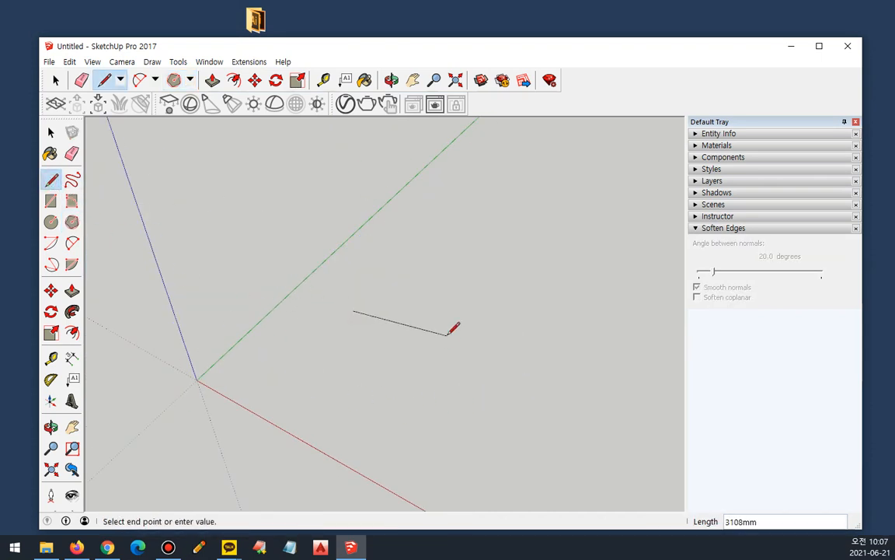
type("1000")
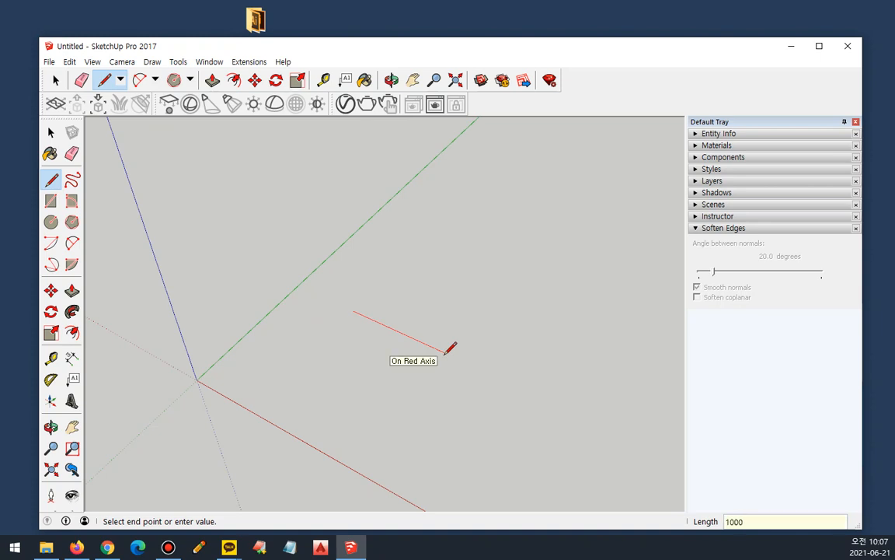
key("Return")
type("1000")
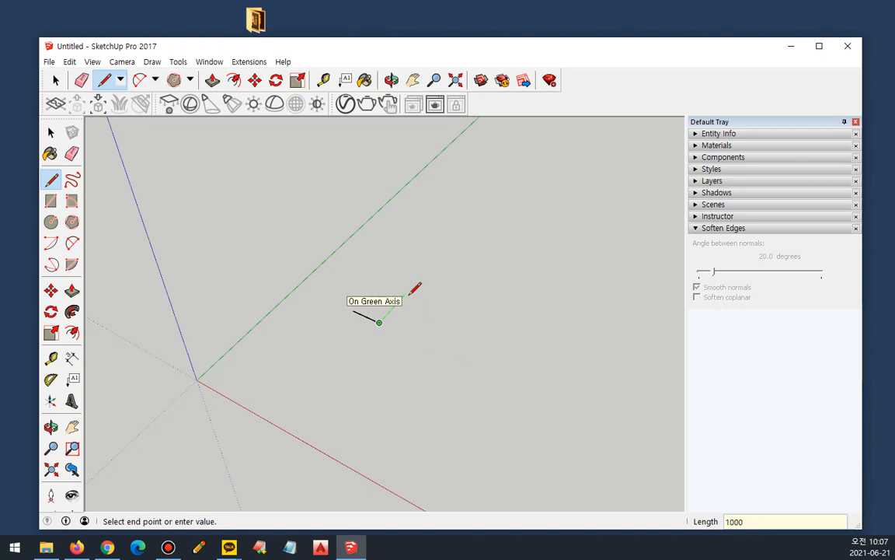
key("Return")
scroll(400, 291, "up", 2)
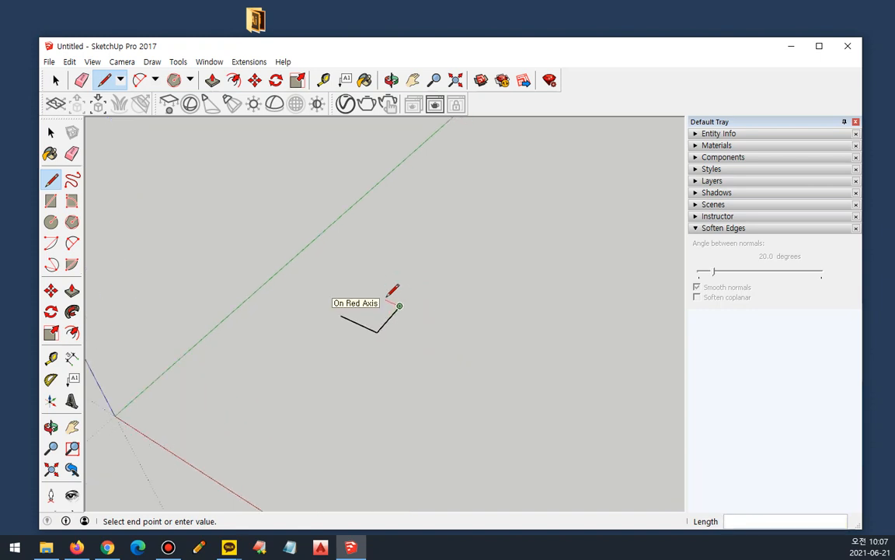
type("1000")
key("Return")
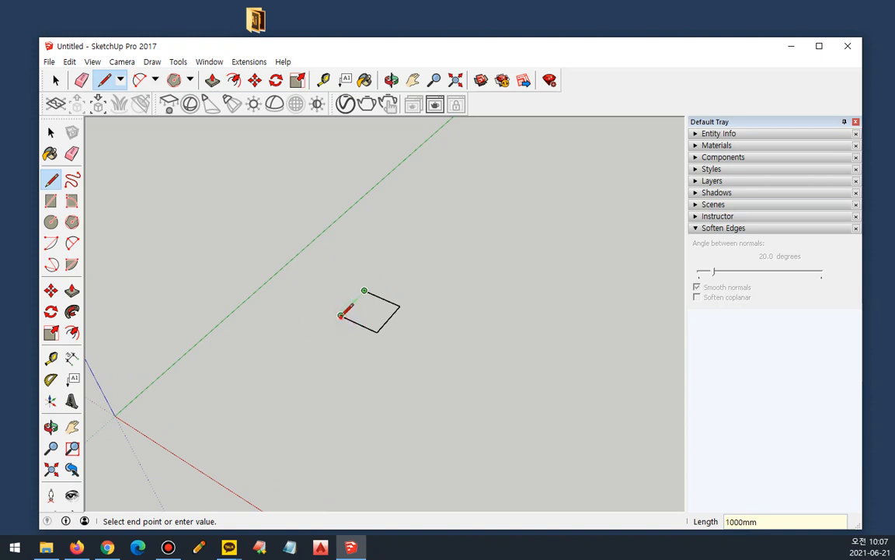
left_click(342, 317)
scroll(358, 307, "up", 3)
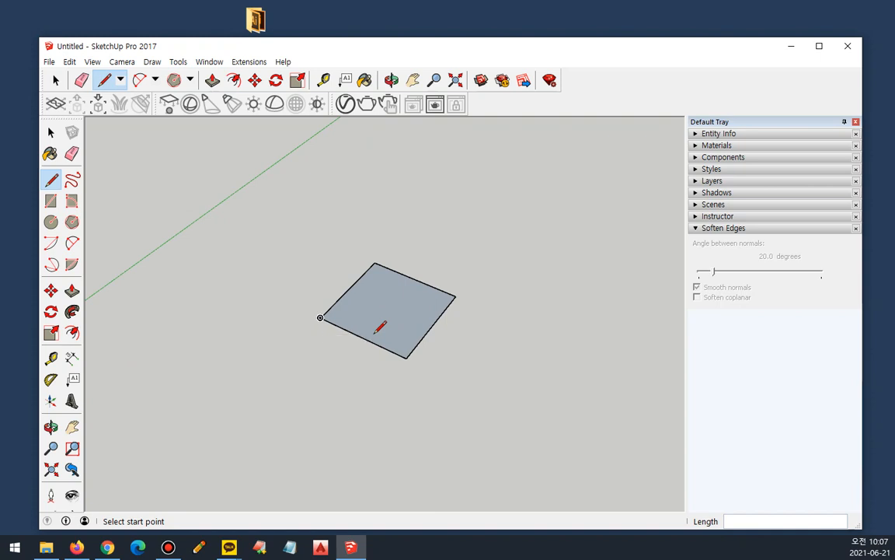
Draw a 1000 x 1000 mm rectangle in the empty area beside the line-drawn square.
scroll(377, 329, "down", 1)
left_click(50, 200)
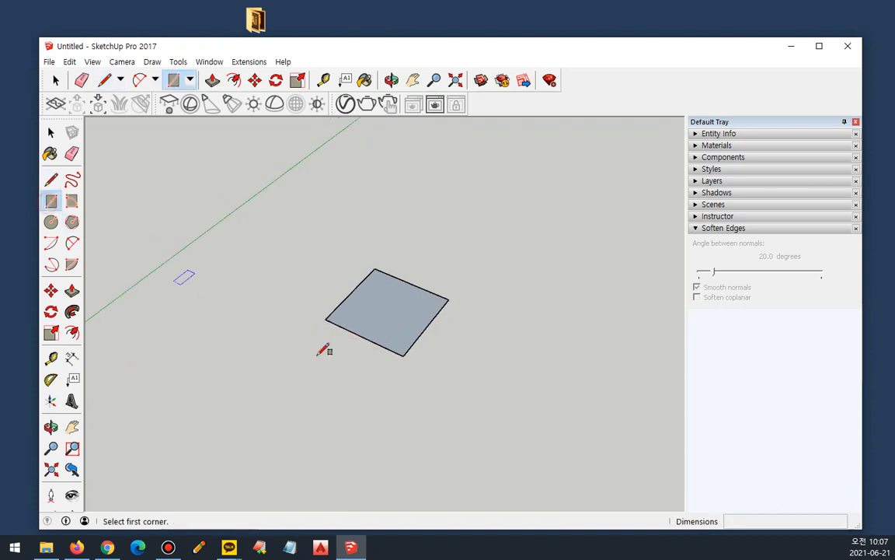
left_click(462, 383)
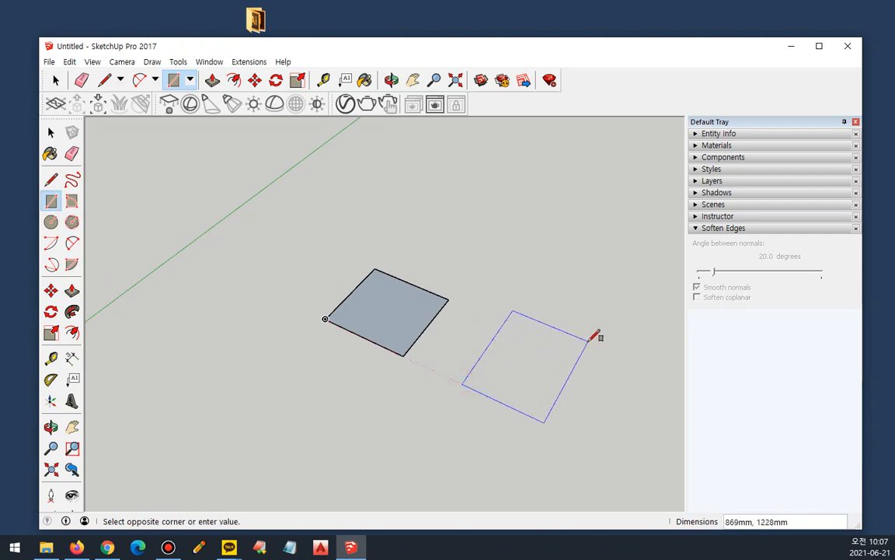
type("100,100")
key("BackSpace")
key("BackSpace")
key("BackSpace")
key("BackSpace")
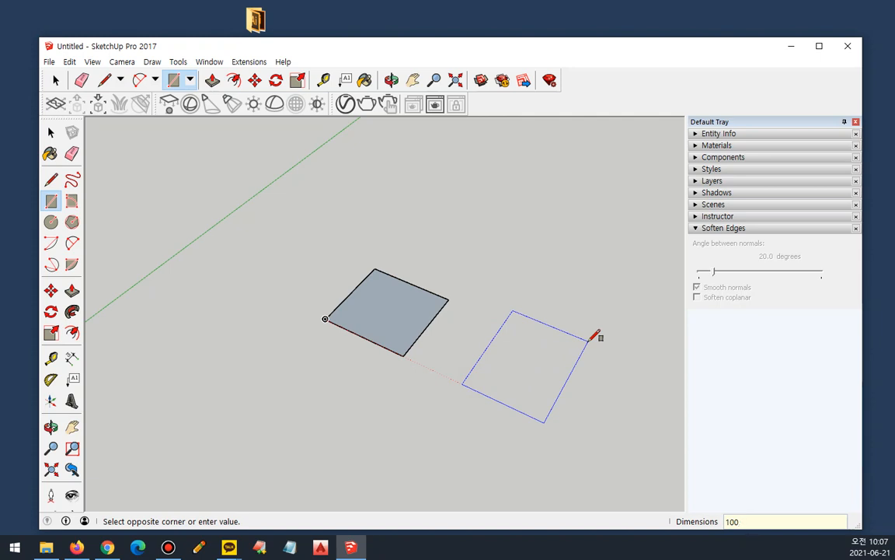
type("0,1000")
key("Return")
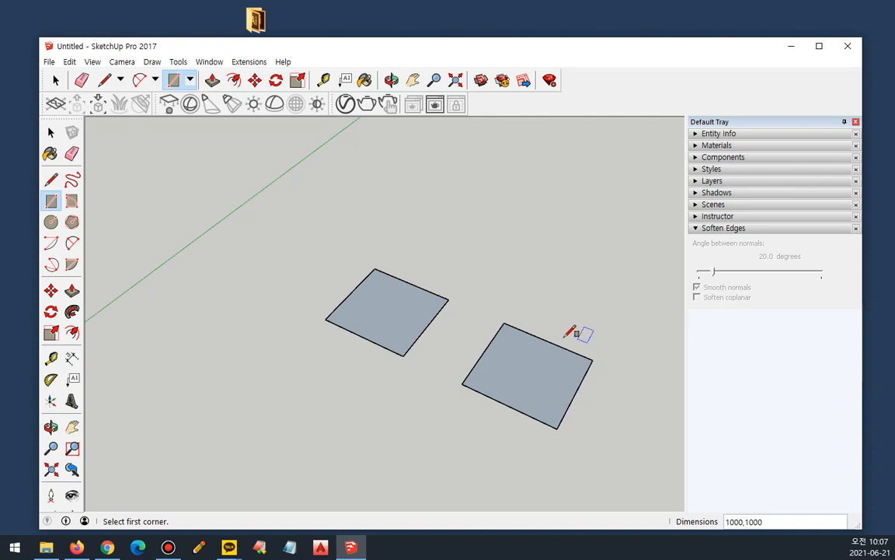
Draw a circle with a 500 mm radius beside the green axis, behind the first square.
left_click(52, 222)
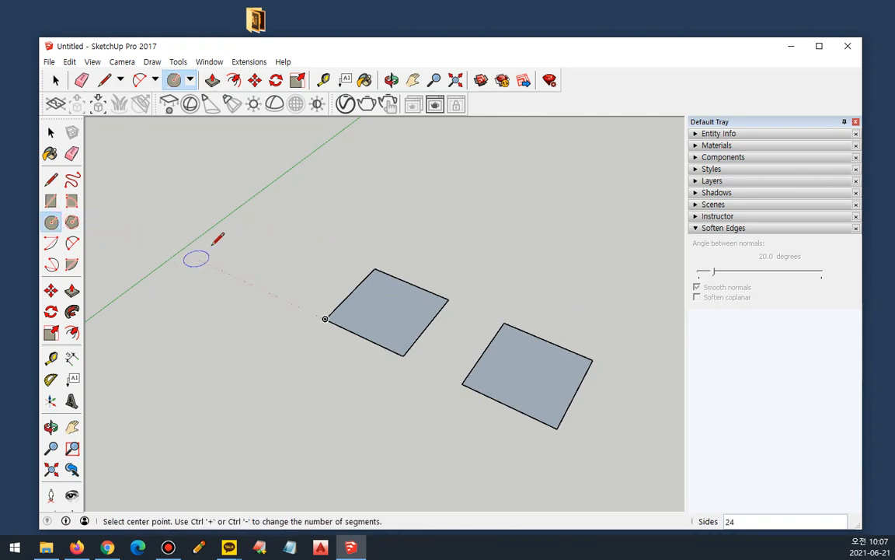
left_click(240, 230)
type("500")
key("Return")
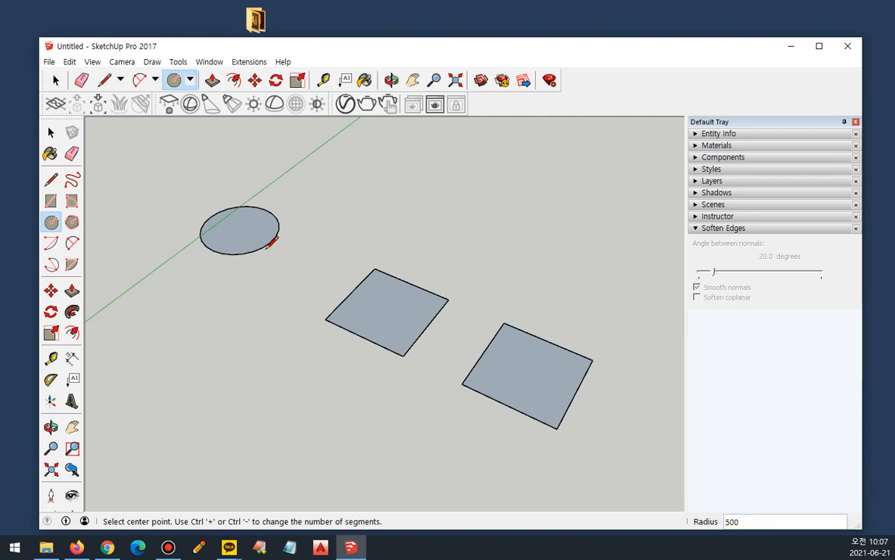
Draw a five-sided polygon with an inscribed radius of 500 mm behind the first square.
left_click(71, 222)
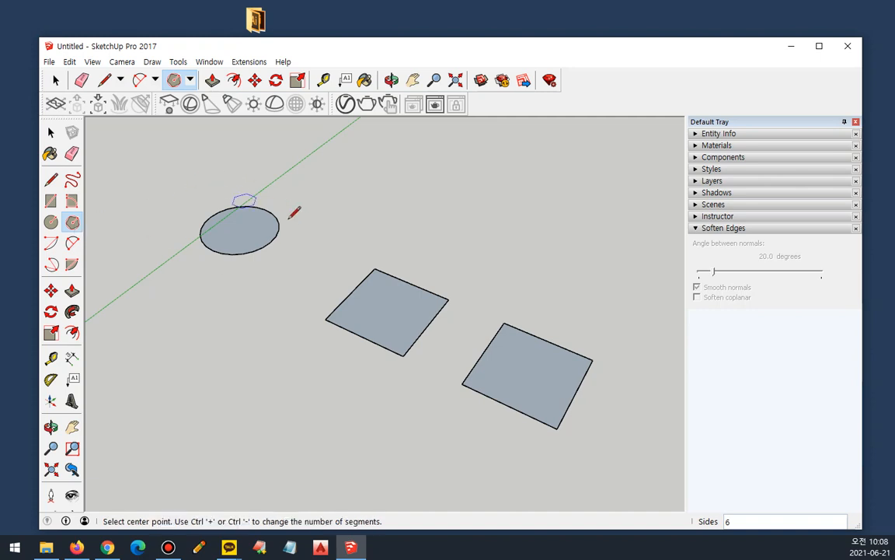
left_click(440, 202)
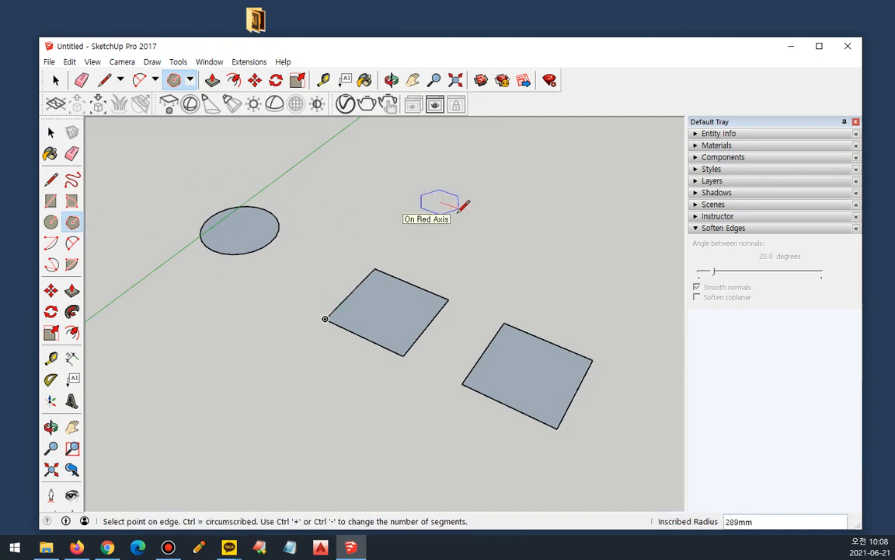
key("Escape")
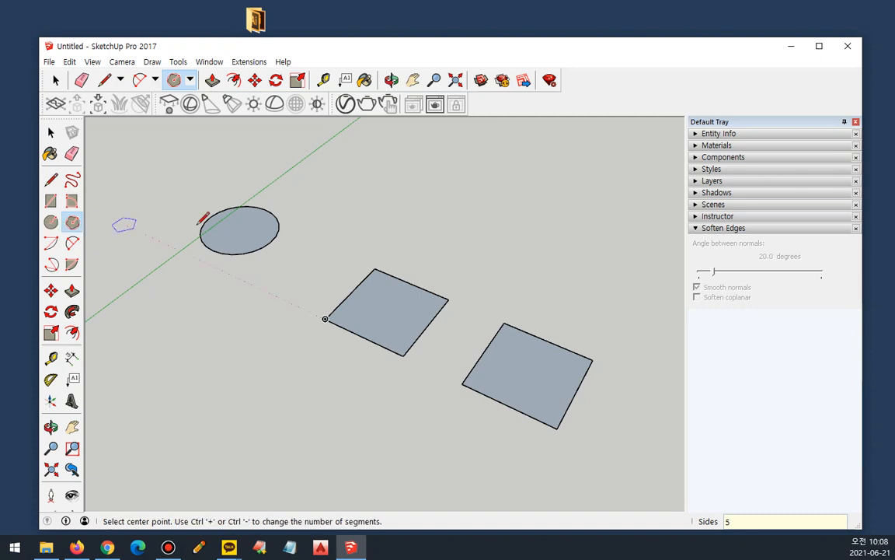
left_click(400, 201)
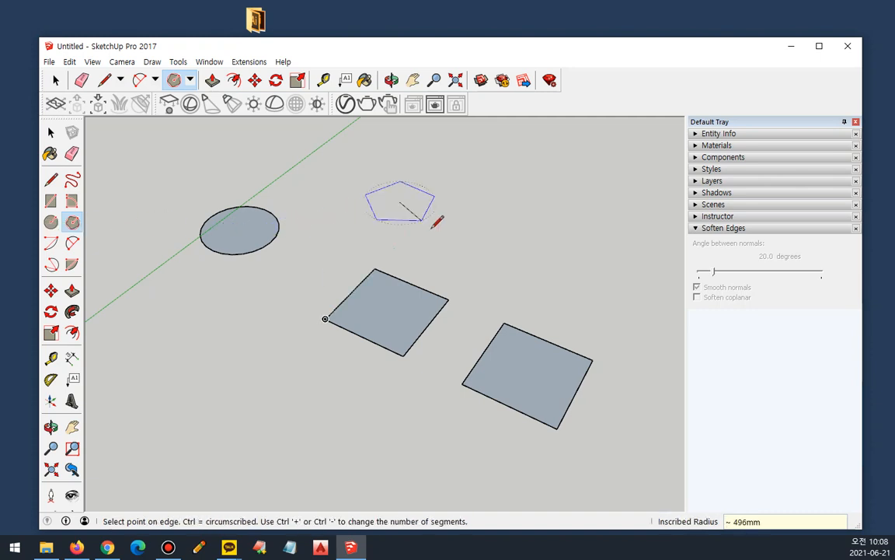
type("500")
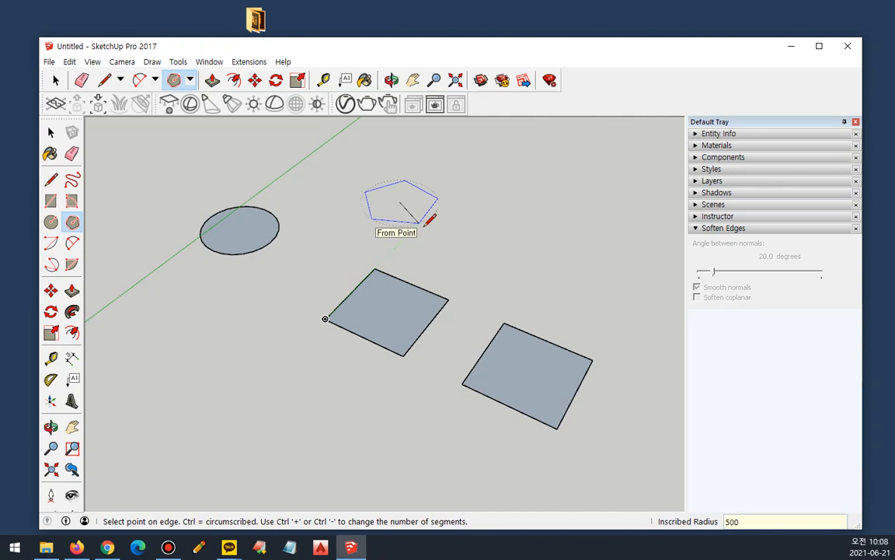
key("Return")
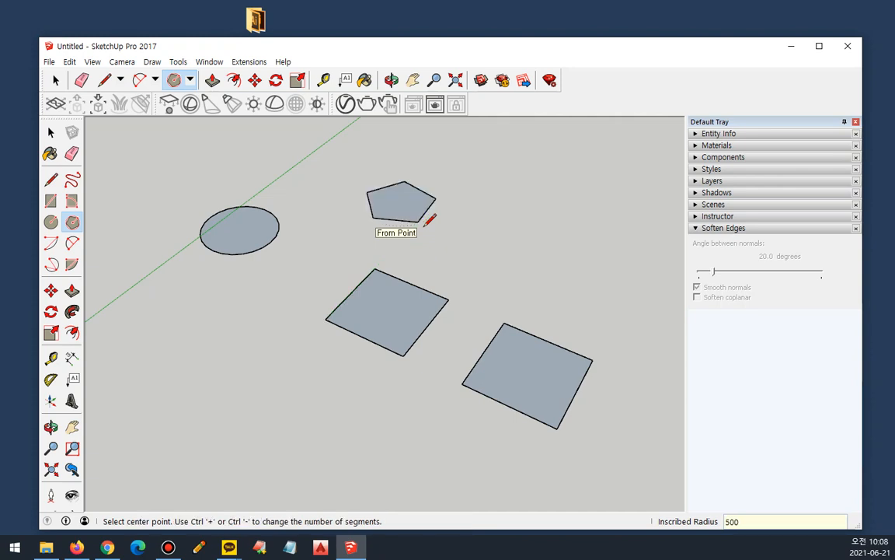
Draw a six-sided polygon with an inscribed radius of 500 mm between the pentagon and the second square.
key("r")
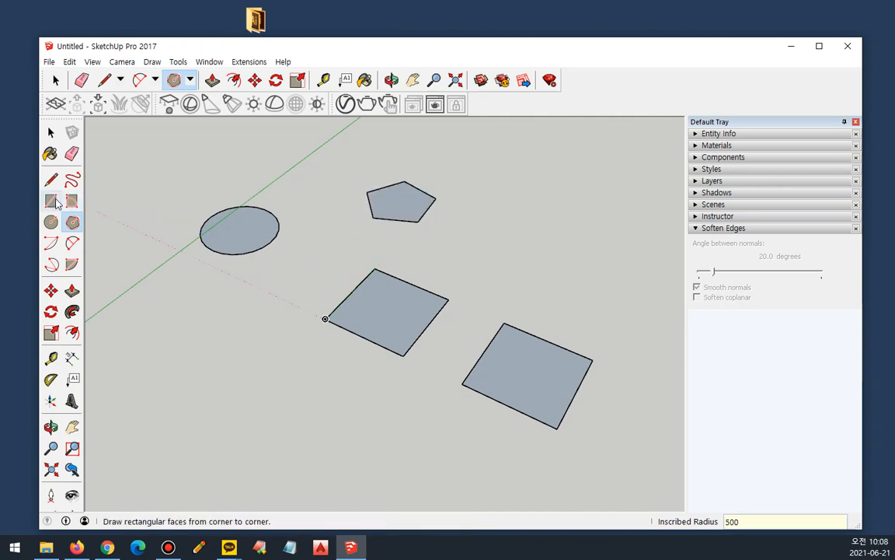
left_click(73, 223)
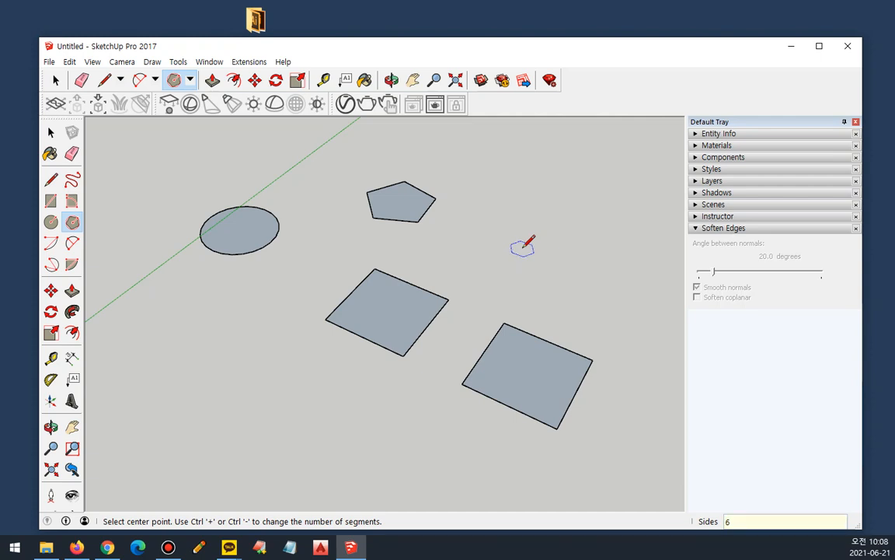
left_click(523, 249)
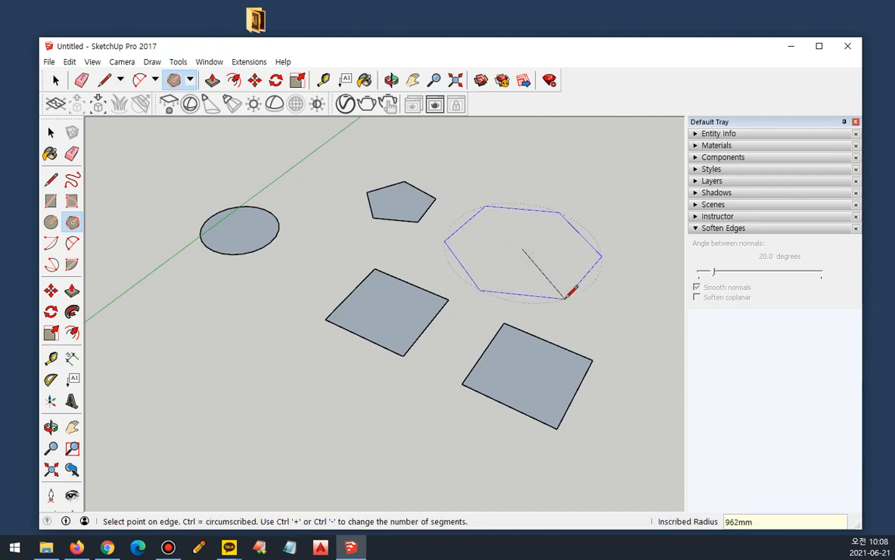
type("500")
key("Return")
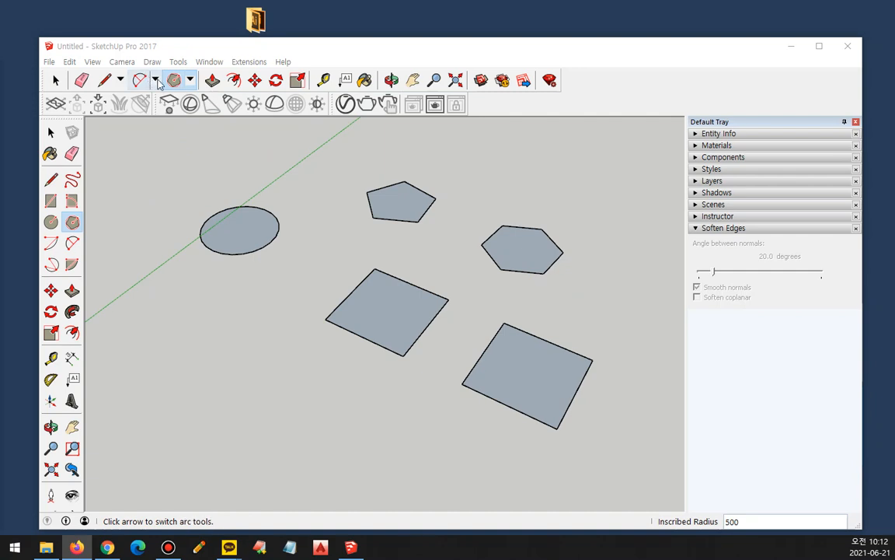
Draw a 90-degree centre-point arc in the empty area in front of the circle and first square.
left_click(156, 80)
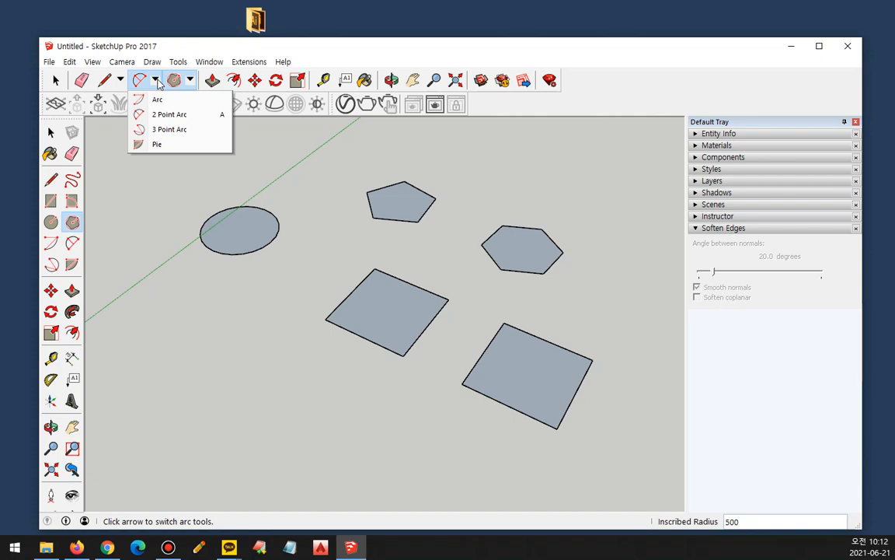
left_click(157, 98)
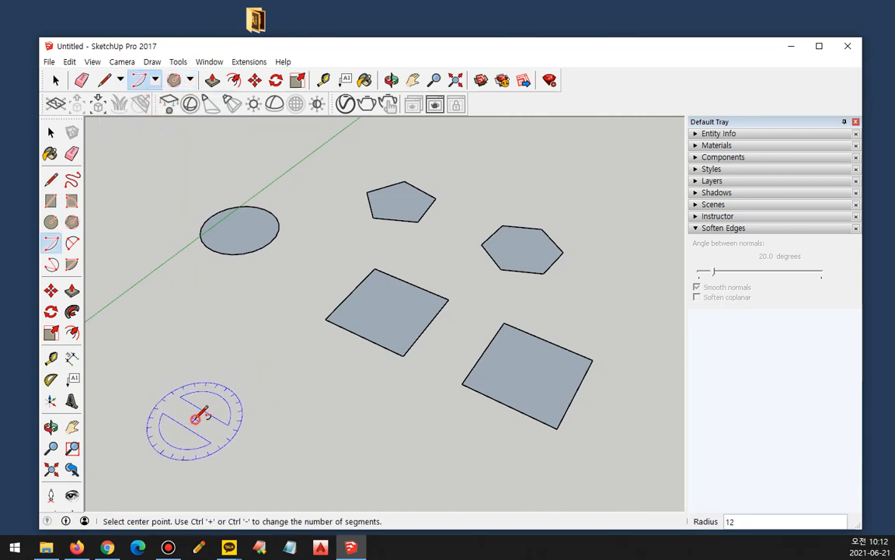
left_click(196, 419)
left_click(331, 418)
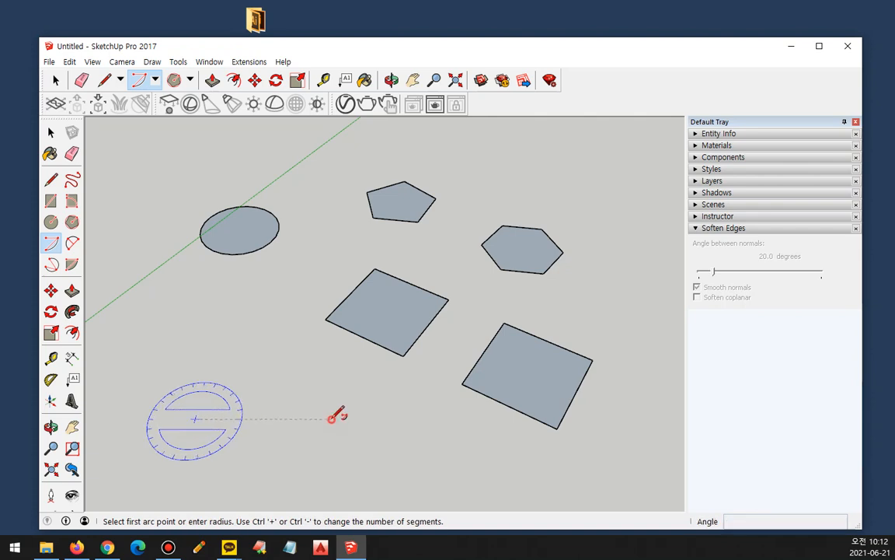
left_click(221, 345)
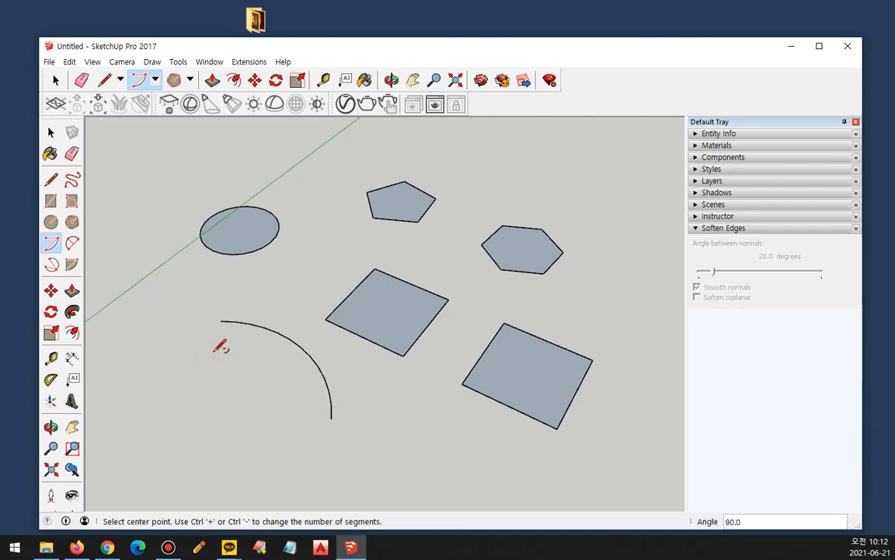
Draw a smaller centre-point arc of about 102 degrees beside the 90-degree arc.
left_click(147, 413)
left_click(231, 399)
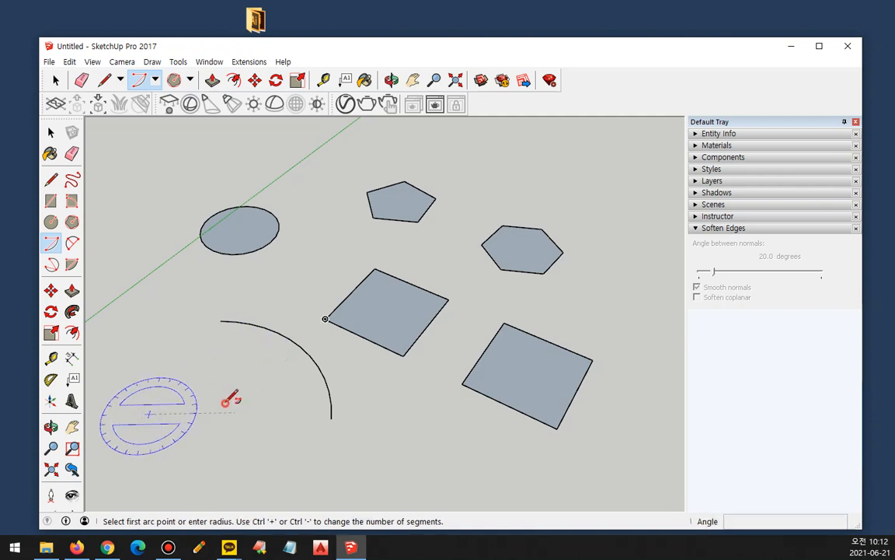
left_click(159, 337)
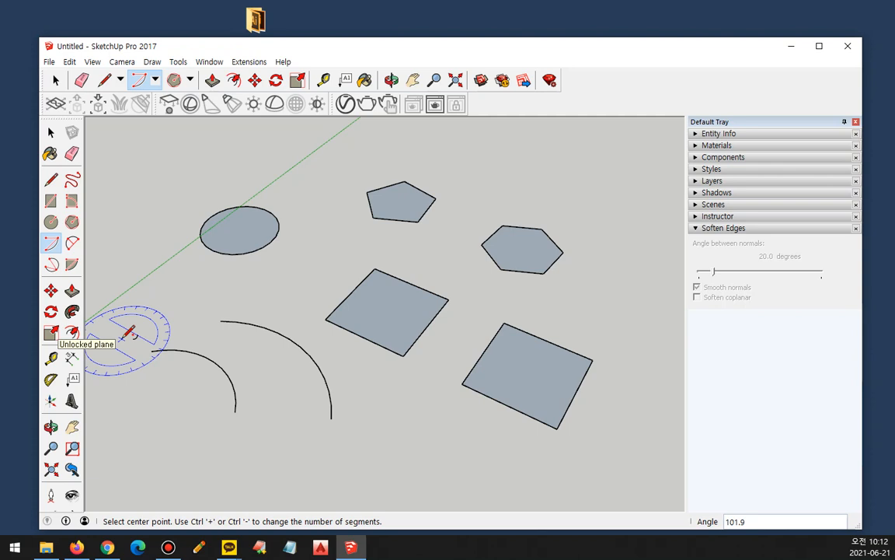
Draw a third centre-point arc of about 129 degrees next to the circle, crossing the green axis.
left_click(154, 79)
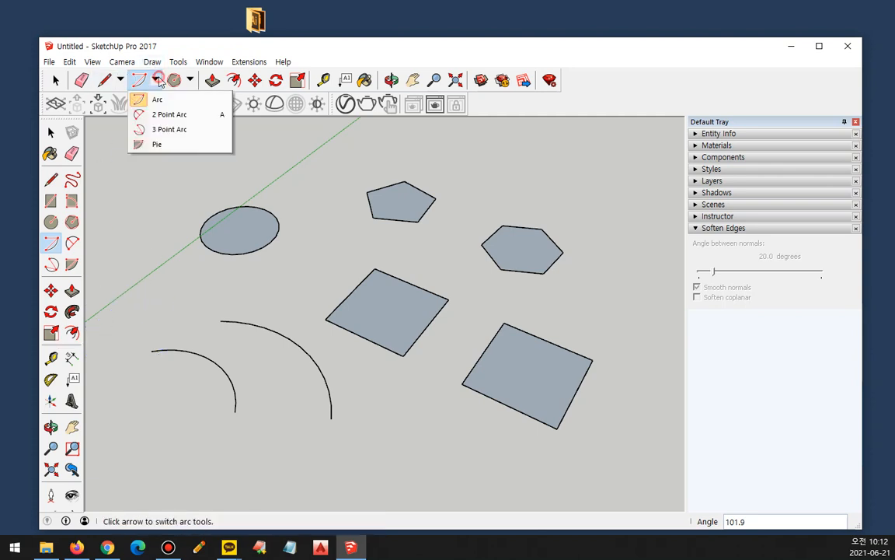
left_click(160, 99)
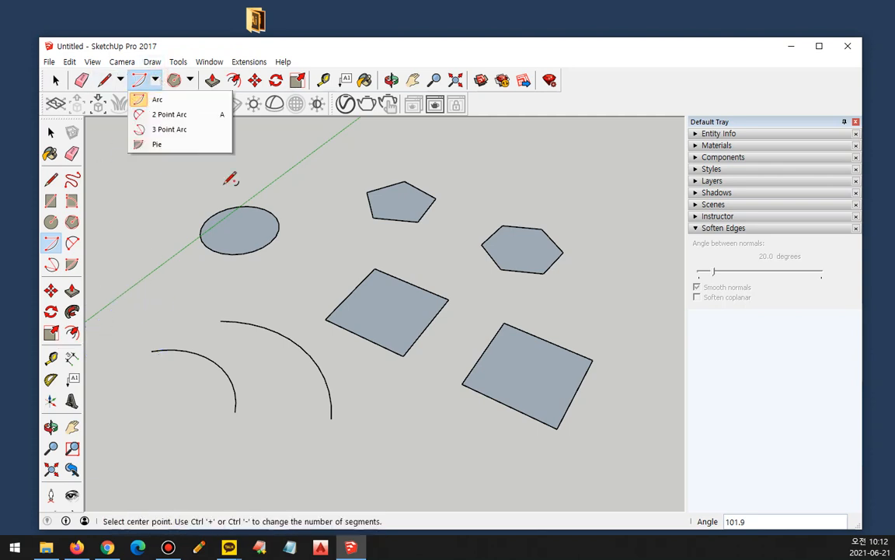
left_click(134, 288)
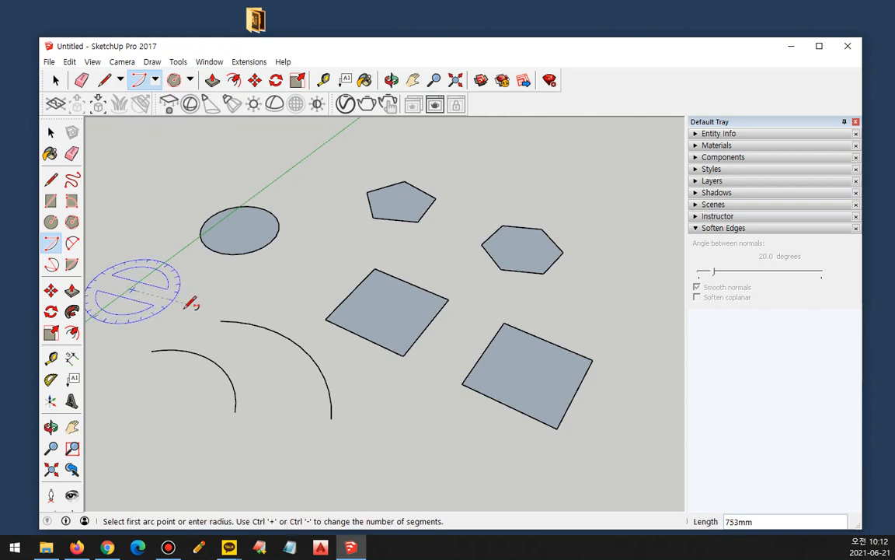
left_click(176, 309)
left_click(143, 251)
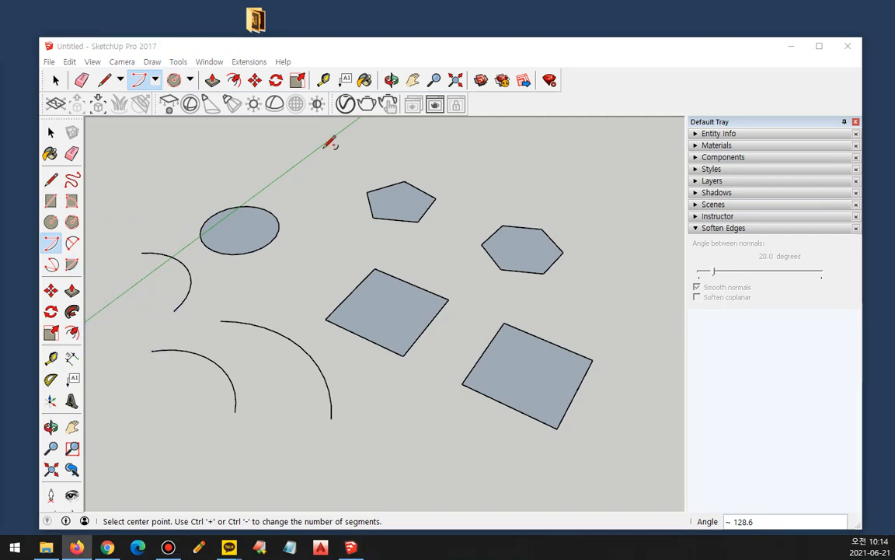
Draw a strongly bulged 2 Point Arc in the empty area in front of the two squares.
left_click(152, 62)
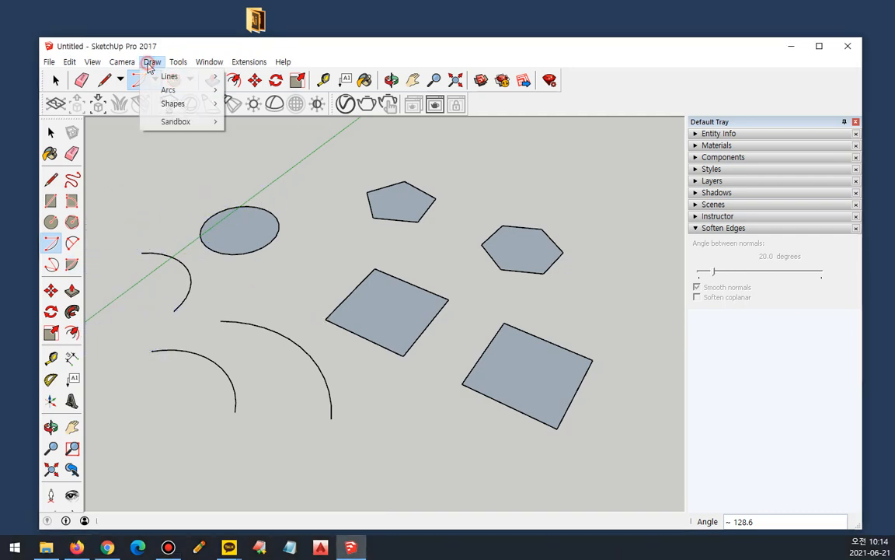
mouse_move(171, 89)
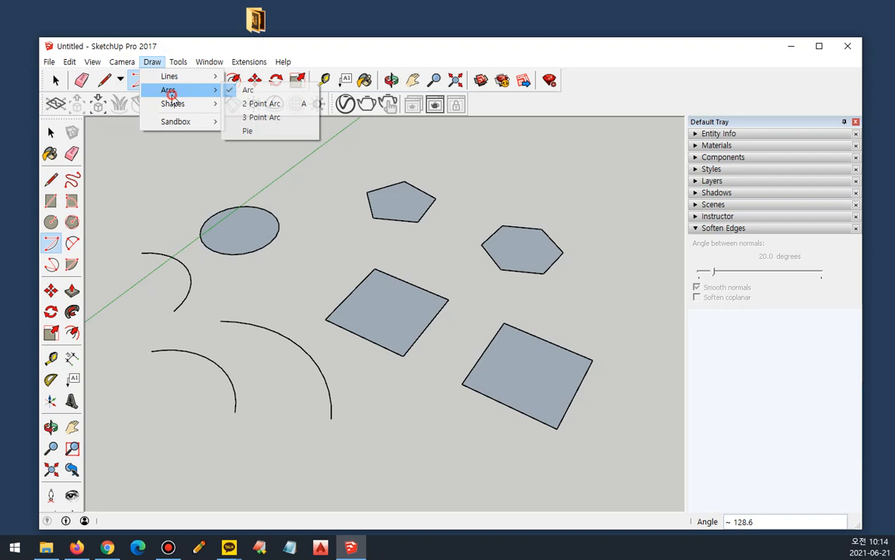
left_click(262, 103)
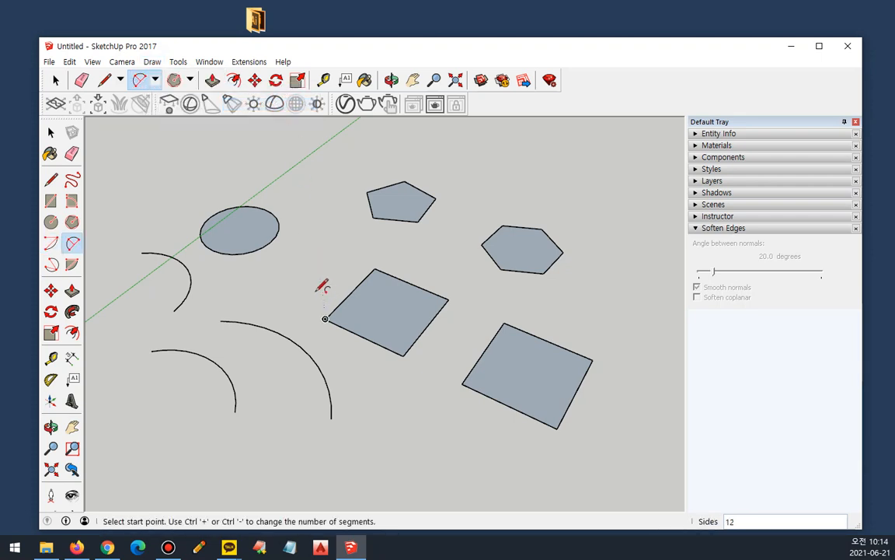
scroll(320, 286, "down", 3)
left_click(409, 449)
left_click(347, 417)
left_click(401, 397)
Draw another strongly bulged 2 Point Arc in the empty area in front of the centre-point arcs.
middle_click_drag(257, 464, 260, 405)
left_click(285, 451)
left_click(226, 405)
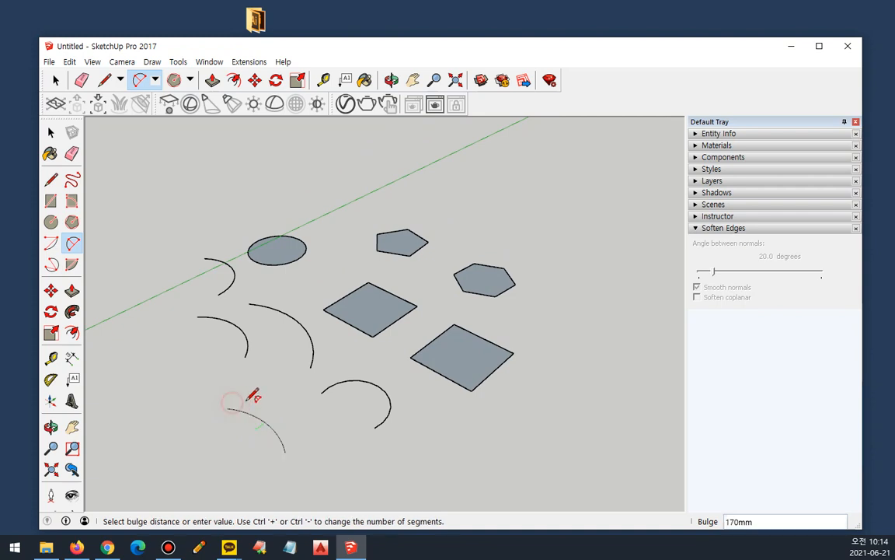
left_click(249, 375)
Draw a 2 Point Arc with a bulge of about 1109 mm across the green axis, behind the circle.
middle_click_drag(150, 412, 236, 243)
left_click(164, 250)
left_click(262, 252)
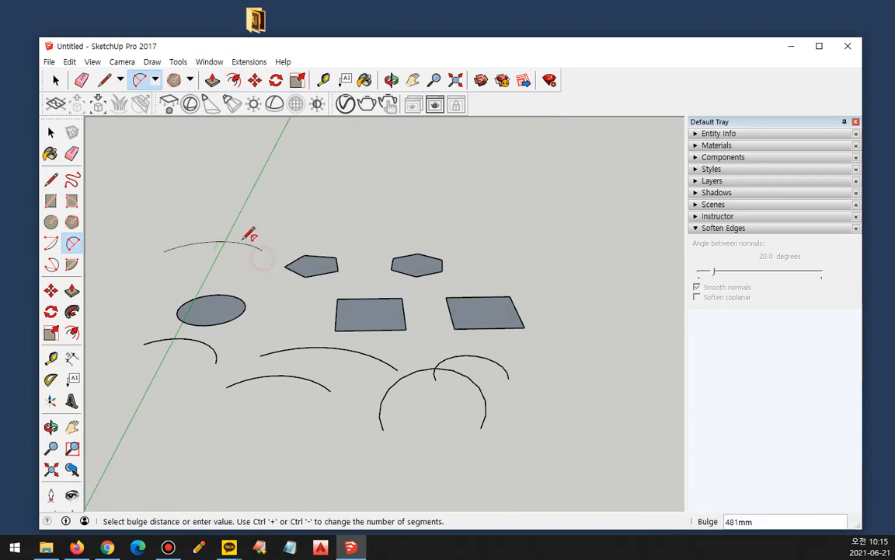
left_click(244, 242)
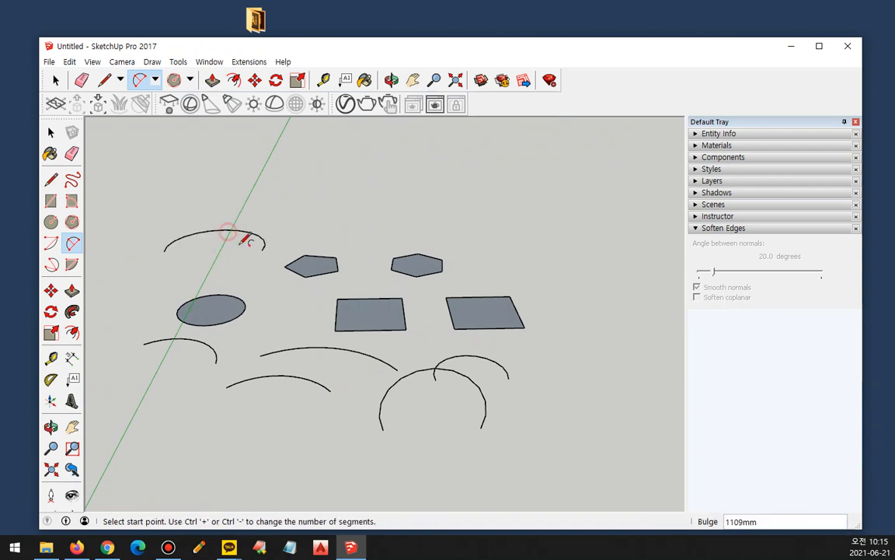
Draw a 2 Point Arc with a chord of about 1211 mm across the green axis, between the circle and the arc behind it.
middle_click_drag(244, 241, 220, 310)
left_click(205, 220)
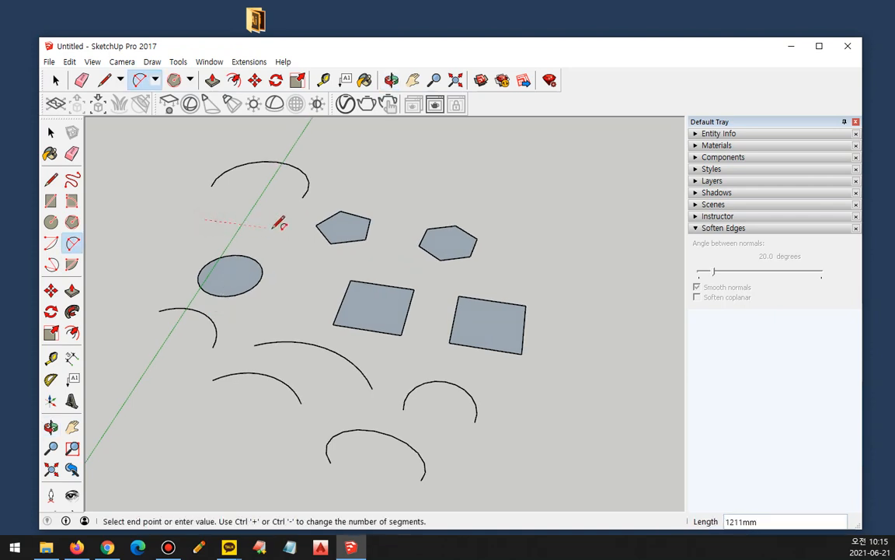
left_click(272, 226)
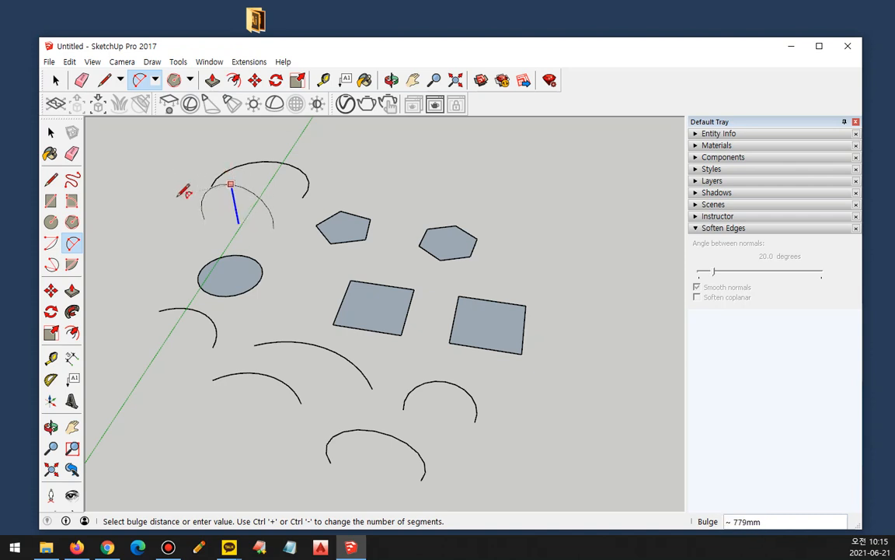
left_click(159, 179)
middle_click_drag(159, 179, 172, 148)
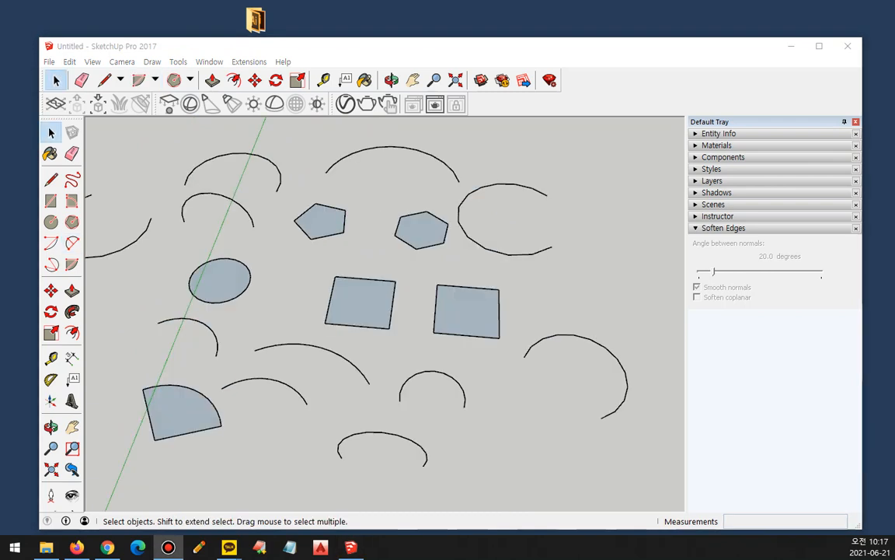
Draw a 2 Point Arc in the empty area in front of the large arc near the second square.
left_click(72, 244)
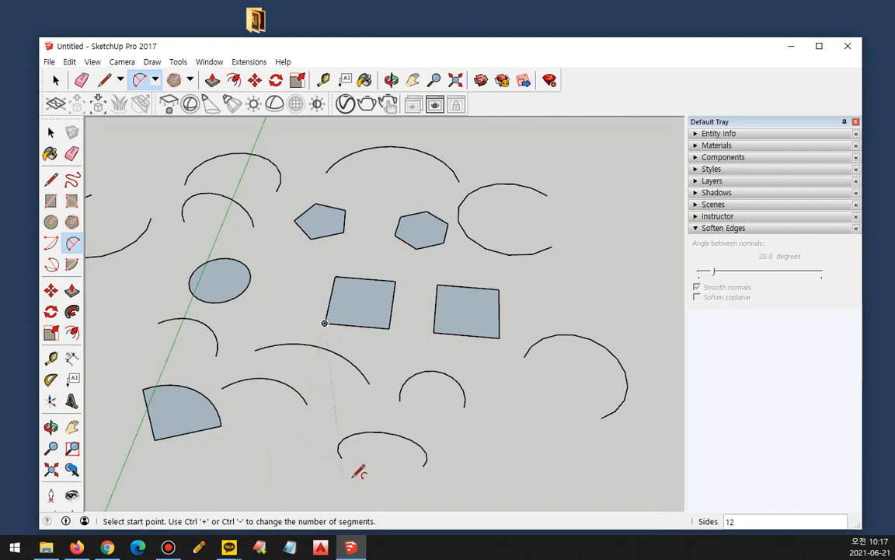
left_click(527, 457)
left_click(571, 441)
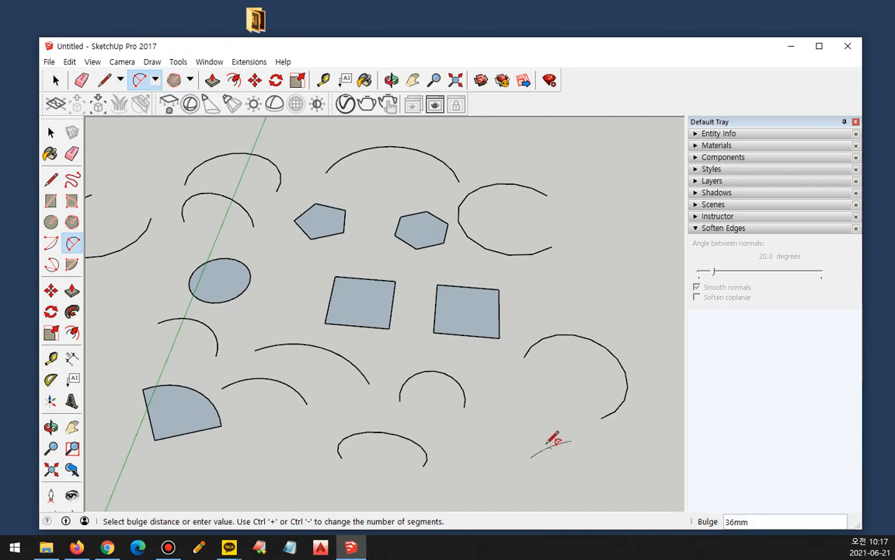
left_click(550, 432)
scroll(552, 441, "up", 6)
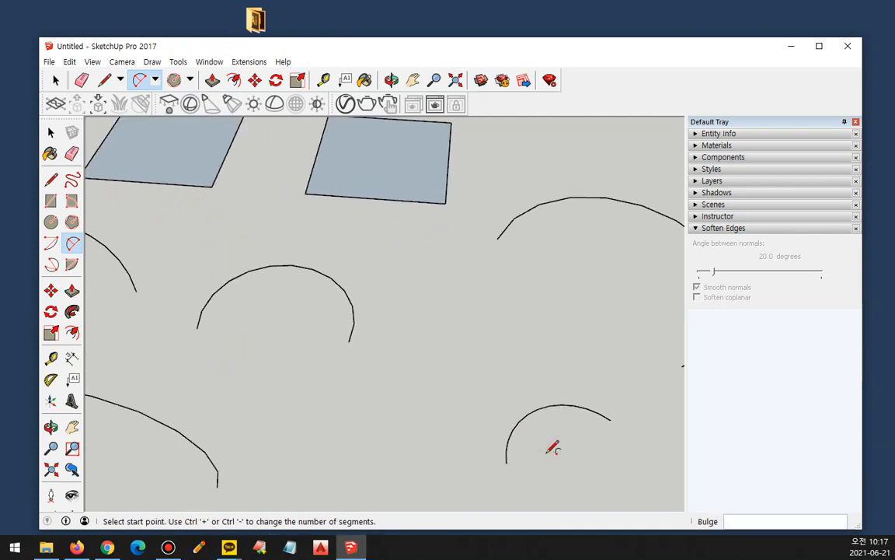
Draw a small 2 Point Arc with a bulge of about 88 mm beside the last arc, and maximize the window with everything in view.
scroll(368, 366, "down", 1)
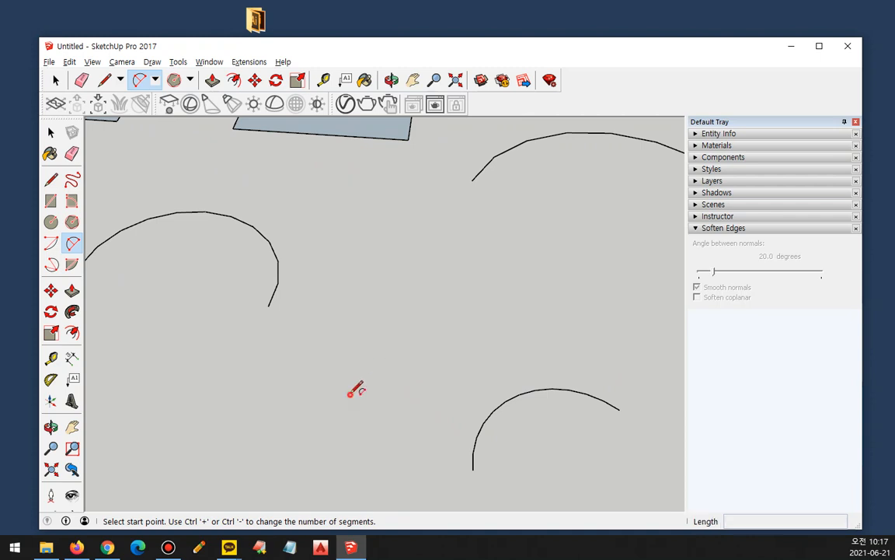
left_click(350, 391)
left_click(409, 384)
left_click(380, 371)
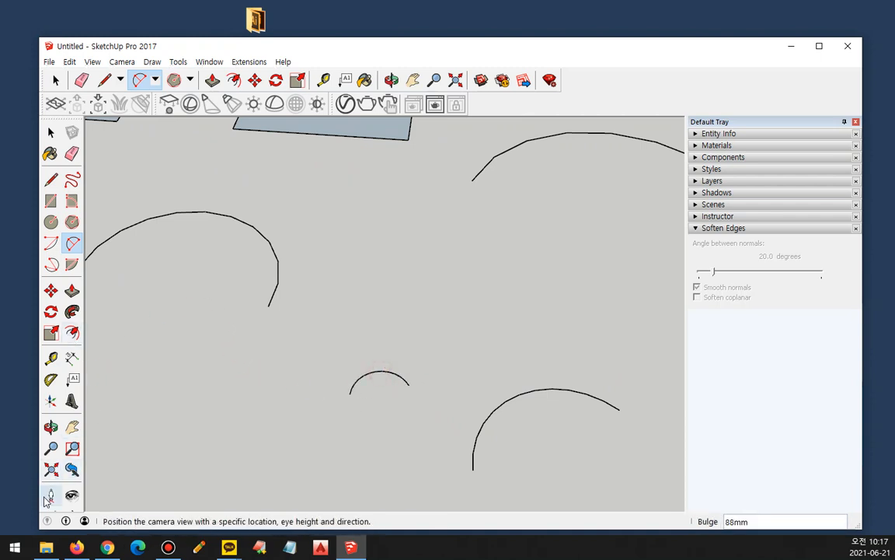
left_click(51, 468)
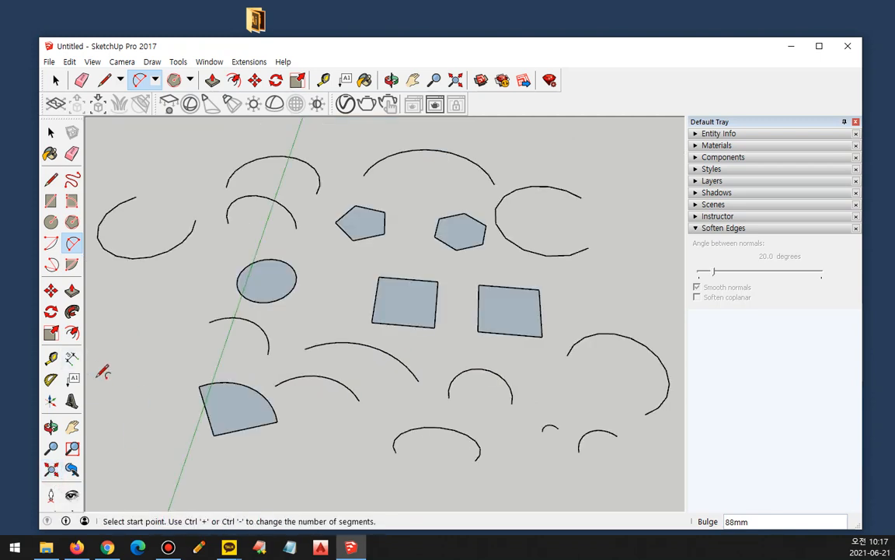
double_click(540, 51)
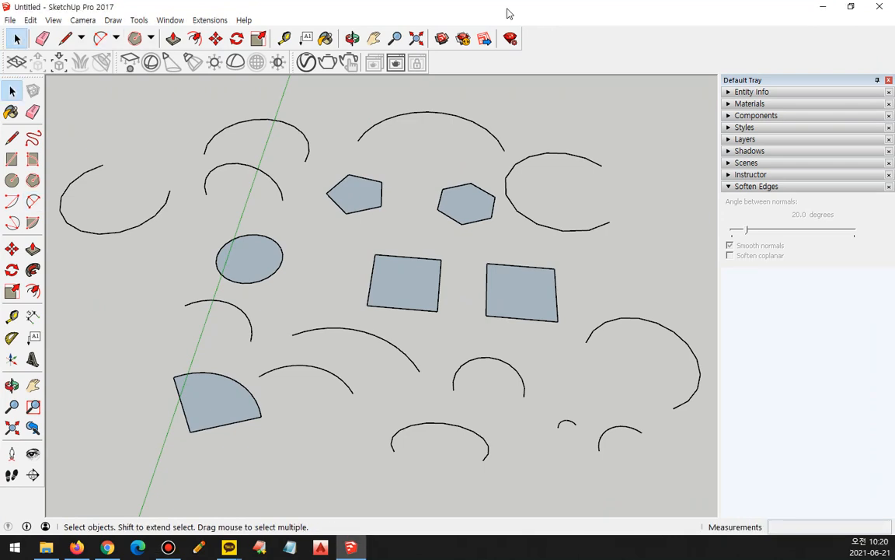
key("ctrl+2")
mouse_move(174, 47)
left_mouse_down()
mouse_move(165, 47)
mouse_move(181, 29)
mouse_move(264, 31)
mouse_move(222, 49)
mouse_move(167, 49)
left_mouse_up()
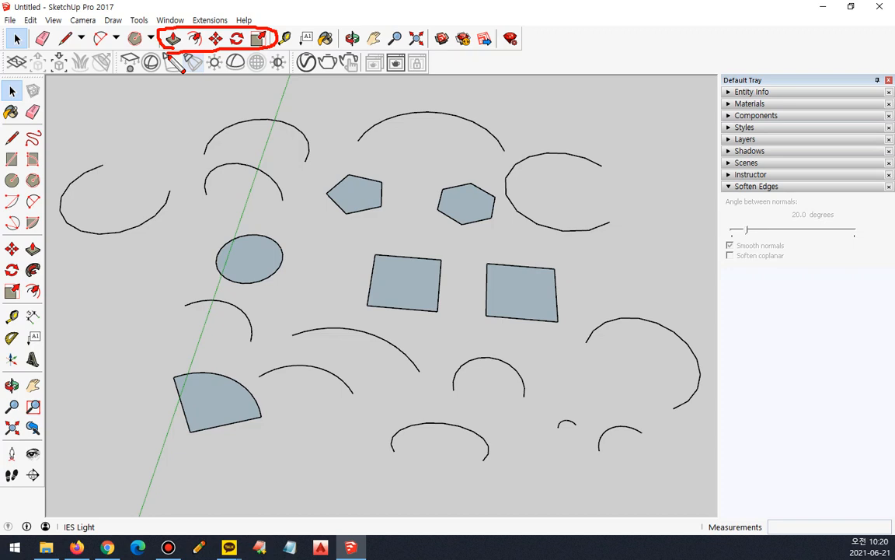
key("ctrl+z")
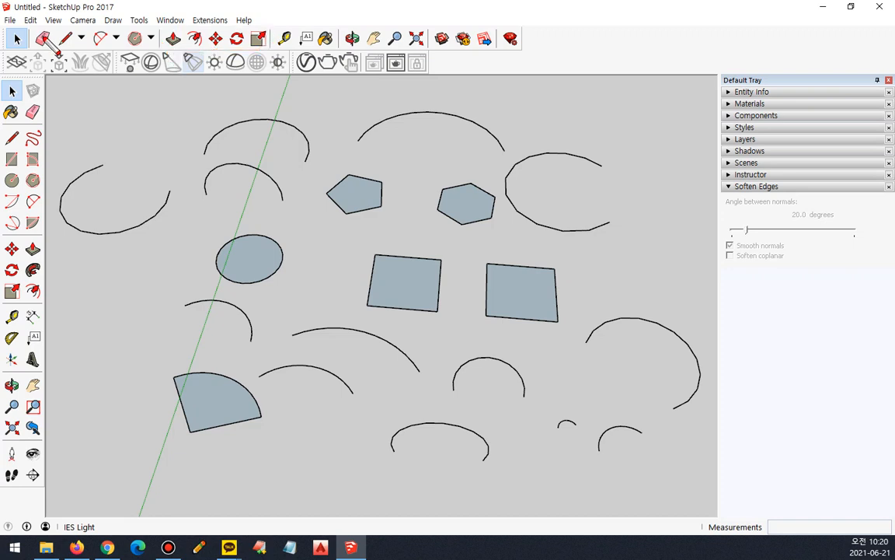
left_click_drag(50, 48, 159, 52)
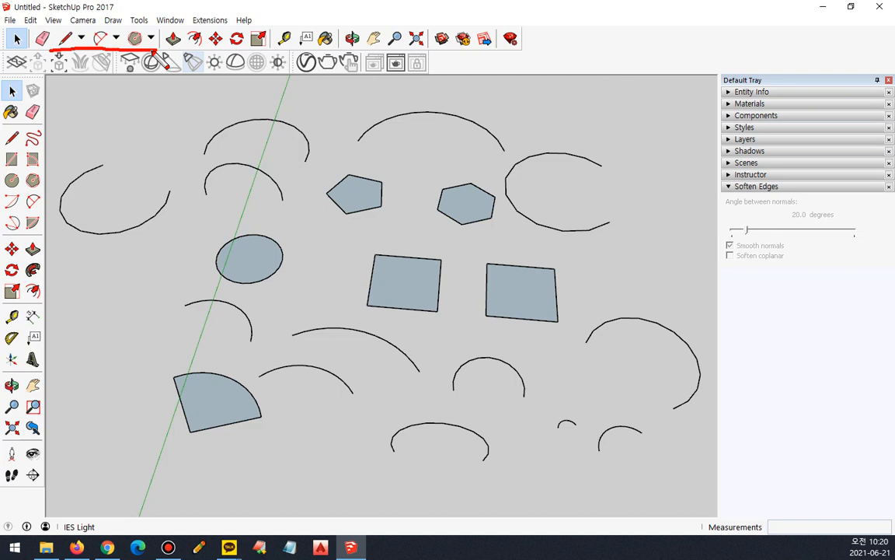
key("ctrl+z")
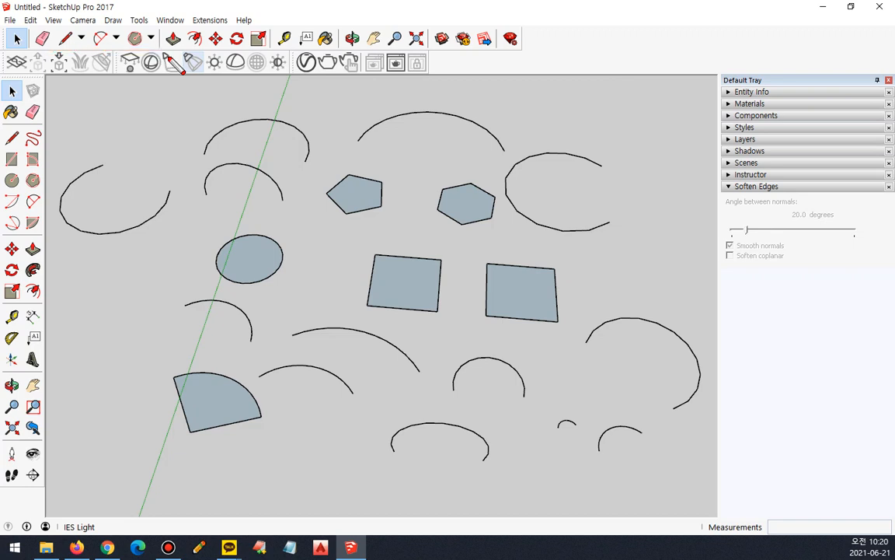
mouse_move(177, 51)
left_mouse_down()
mouse_move(161, 42)
mouse_move(186, 44)
mouse_move(178, 51)
left_mouse_up()
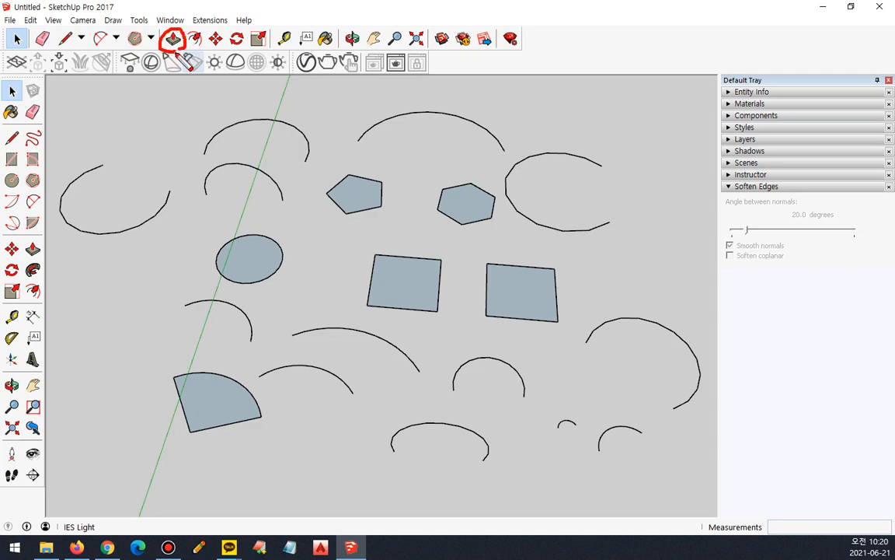
key("Escape")
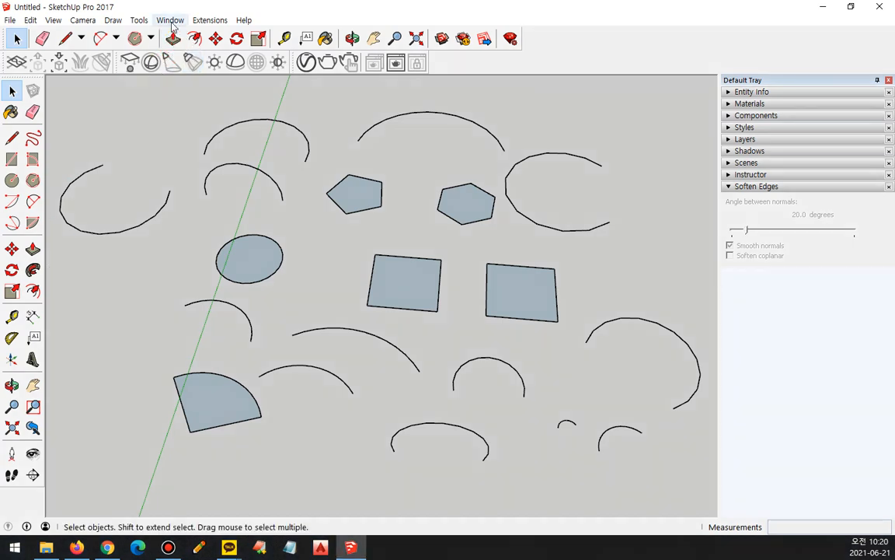
Pull the first square up into a box with Push/Pull, then extend its sides and push them back, the last by about 1721 mm.
left_click(139, 21)
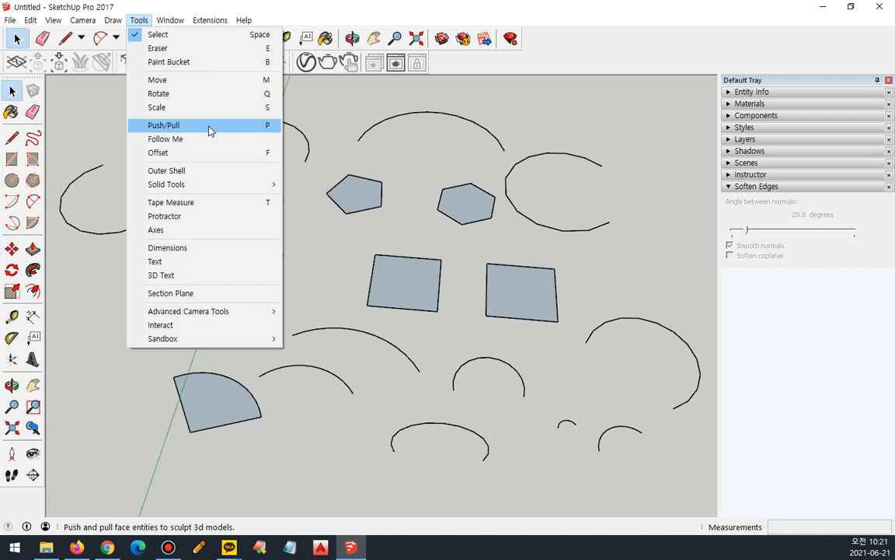
left_click(209, 127)
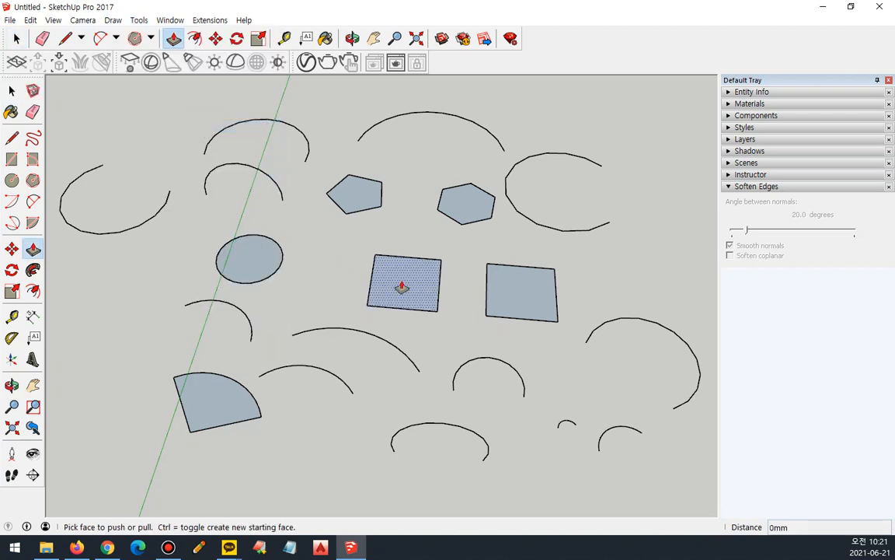
left_click_drag(402, 287, 404, 182)
middle_click_drag(456, 256, 333, 268)
left_click_drag(399, 201, 310, 360)
left_click_drag(380, 356, 372, 334)
left_click_drag(349, 372, 412, 290)
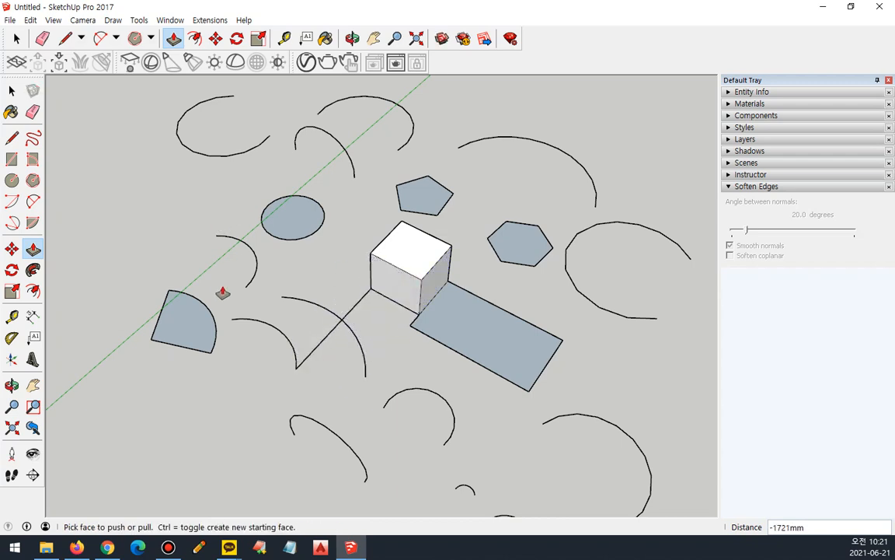
Pull the hexagon up into a block and extend its side faces into arms, the last by about 402 mm.
left_click_drag(528, 244, 520, 278)
middle_click_drag(519, 278, 595, 259)
scroll(465, 203, "up", 5)
left_click_drag(433, 205, 404, 227)
middle_click_drag(340, 203, 664, 227)
left_click_drag(270, 210, 240, 240)
middle_click_drag(240, 240, 444, 315)
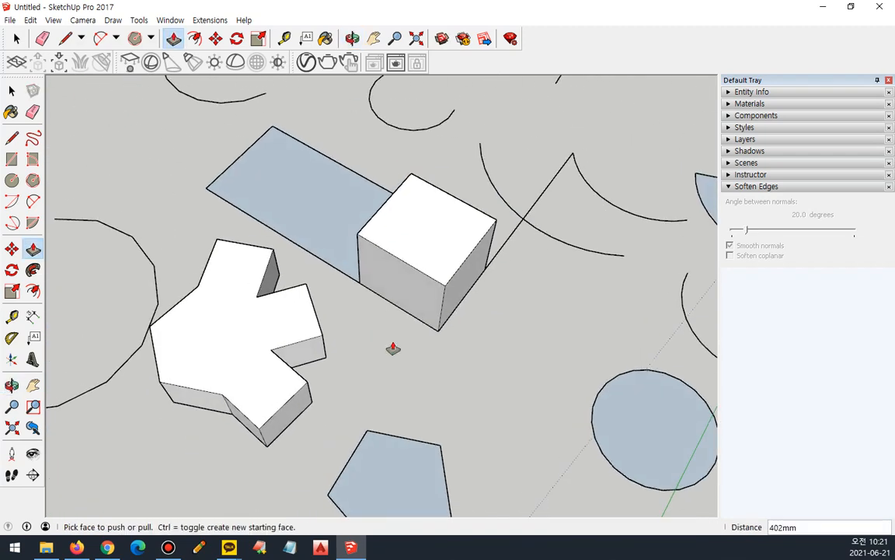
left_click_drag(258, 332, 260, 382)
key("ctrl+z")
Push and pull the faces of the box beside the hexagonal block, ending with an inward push of about 611 mm.
middle_click_drag(337, 363, 420, 296)
left_click_drag(420, 295, 411, 310)
mouse_move(476, 296)
left_mouse_down()
mouse_move(464, 315)
mouse_move(485, 298)
left_mouse_up()
mouse_move(467, 241)
left_mouse_down()
mouse_move(463, 203)
mouse_move(472, 230)
mouse_move(461, 249)
left_mouse_up()
left_click_drag(488, 311, 429, 264)
middle_click_drag(476, 308, 77, 300)
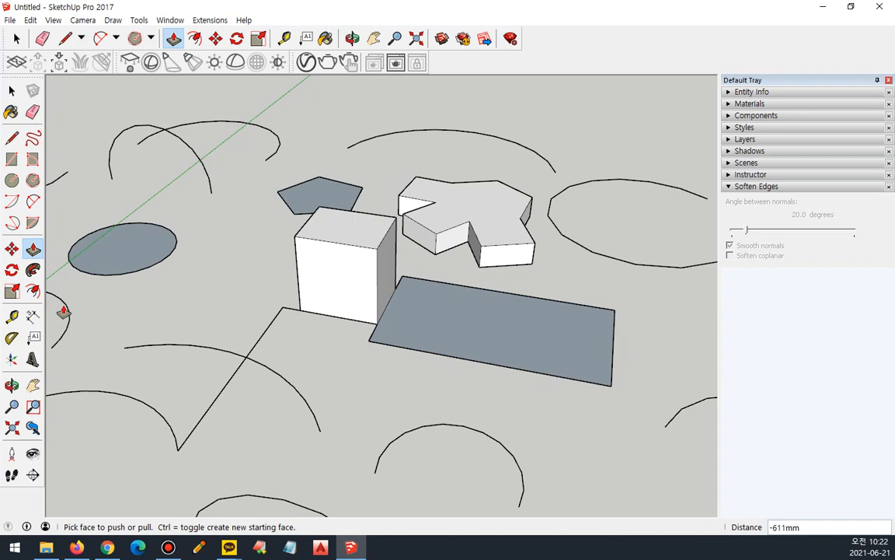
Select all the practice shapes in the model and delete them.
scroll(160, 319, "down", 6)
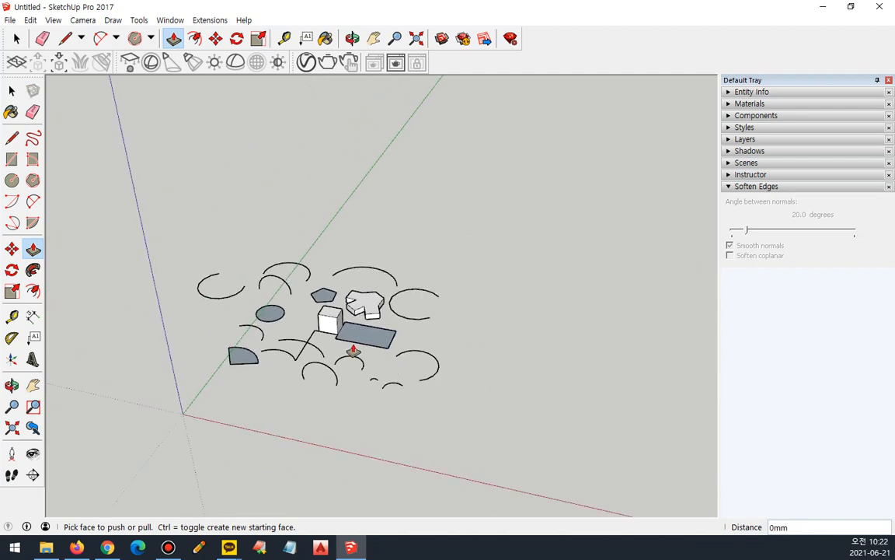
key("a")
key("ctrl+a")
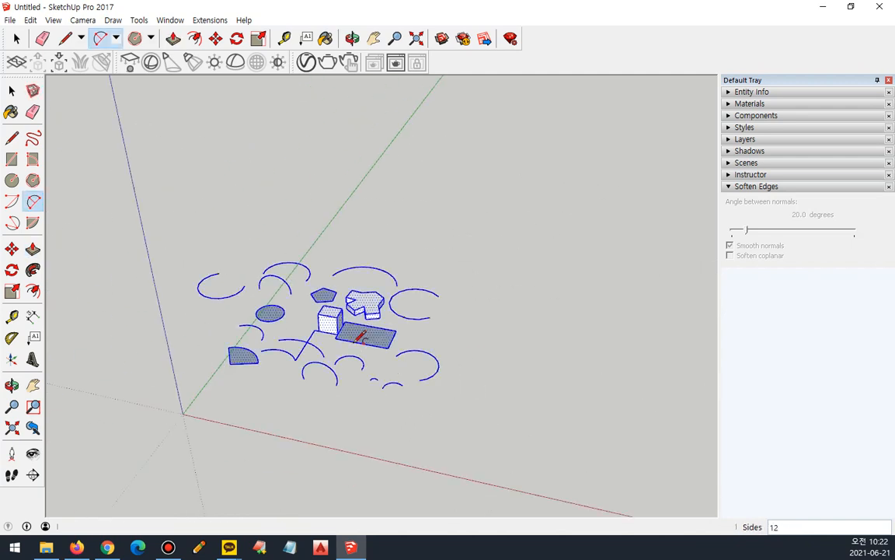
key("Delete")
Draw two rectangles side by side between the red and green axes, the second about 2378 by 3168 mm.
key("r")
left_click(356, 325)
left_click(437, 289)
left_click(548, 287)
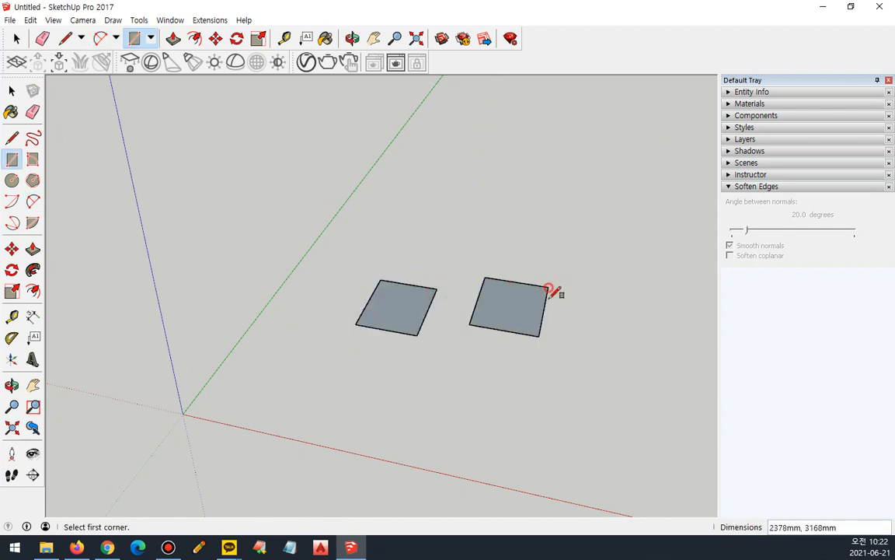
Pull the first rectangle up into a box with Push/Pull and extend its side faces outward over the second rectangle.
left_click(32, 249)
left_click_drag(420, 300, 417, 236)
left_click_drag(420, 296, 497, 307)
middle_click_drag(515, 306, 225, 353)
left_click_drag(350, 344, 482, 332)
scroll(375, 330, "up", 2)
left_click(402, 339)
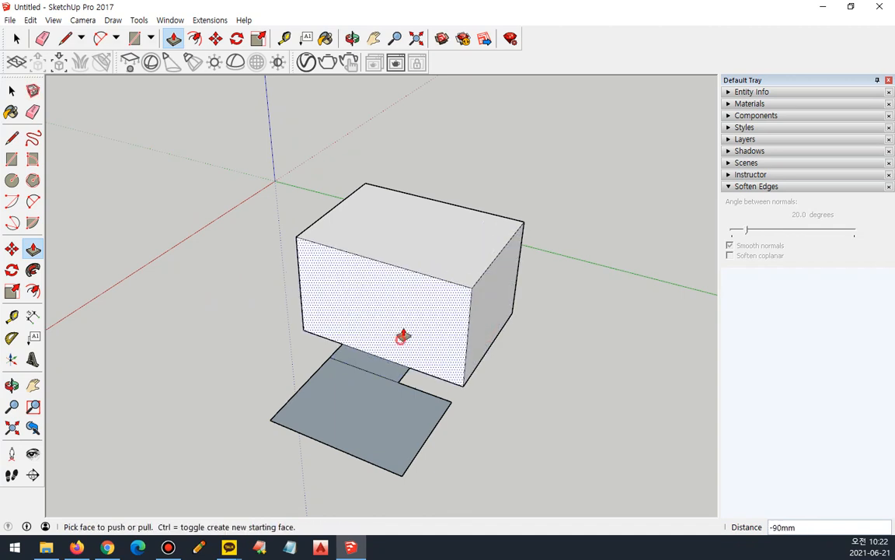
left_click_drag(401, 336, 368, 360)
Push and pull the second rectangle into a lower block against the box, ending with a push of about 1385 mm.
left_click(362, 409)
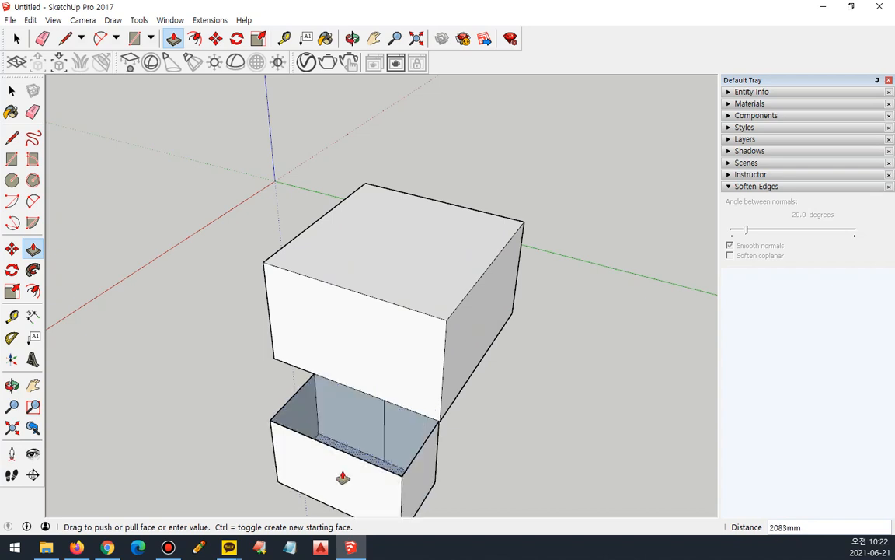
left_click(356, 352)
left_click(368, 316)
left_click(403, 291)
middle_click_drag(404, 291, 404, 375)
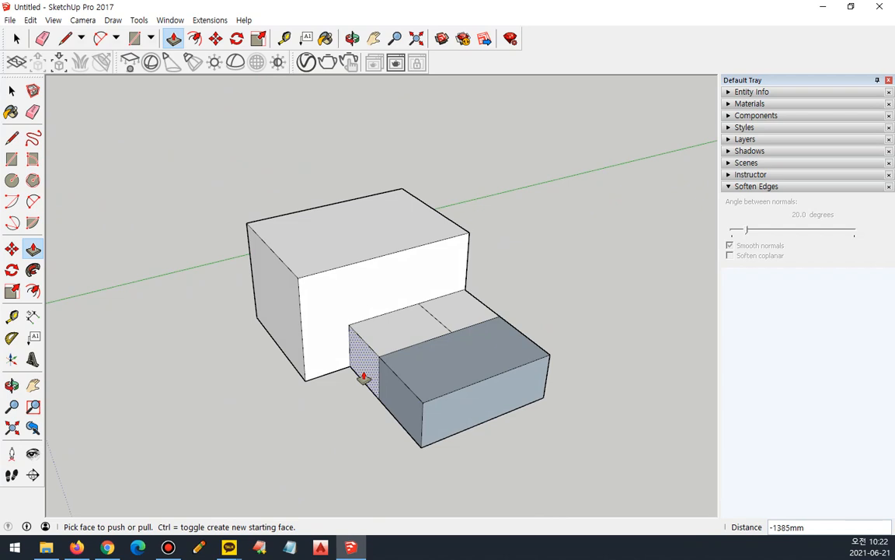
Select the box with its attached lower block and delete them.
key("a")
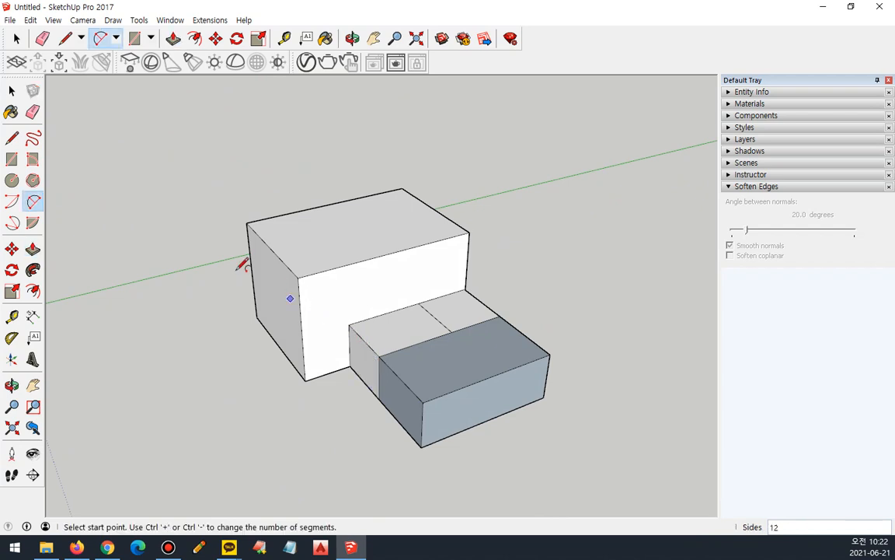
left_click(11, 90)
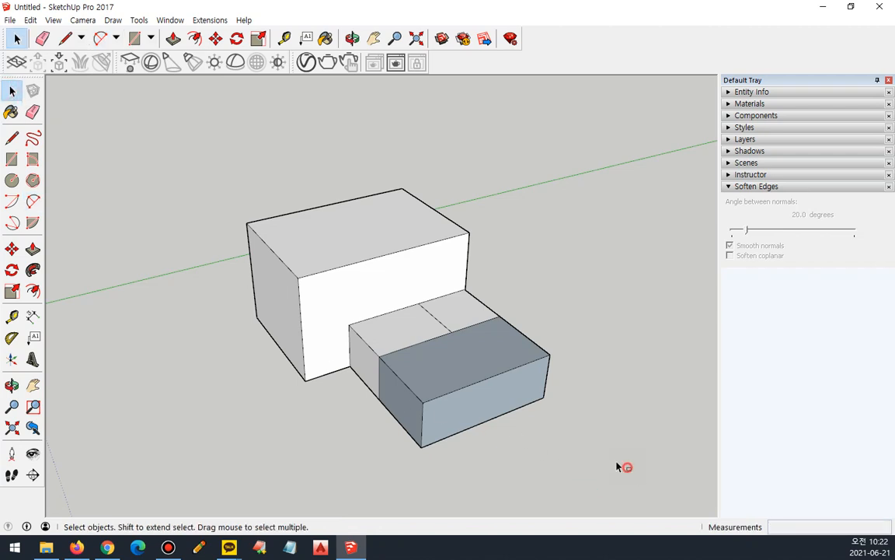
left_click_drag(139, 160, 140, 159)
key("Delete")
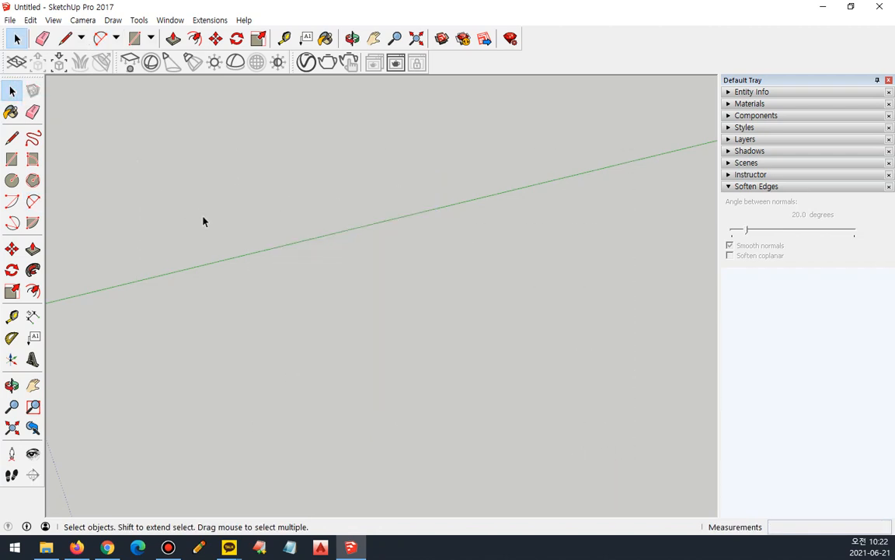
Draw a large rectangle in the empty area in front of the green axis.
left_click(12, 158)
left_click(155, 347)
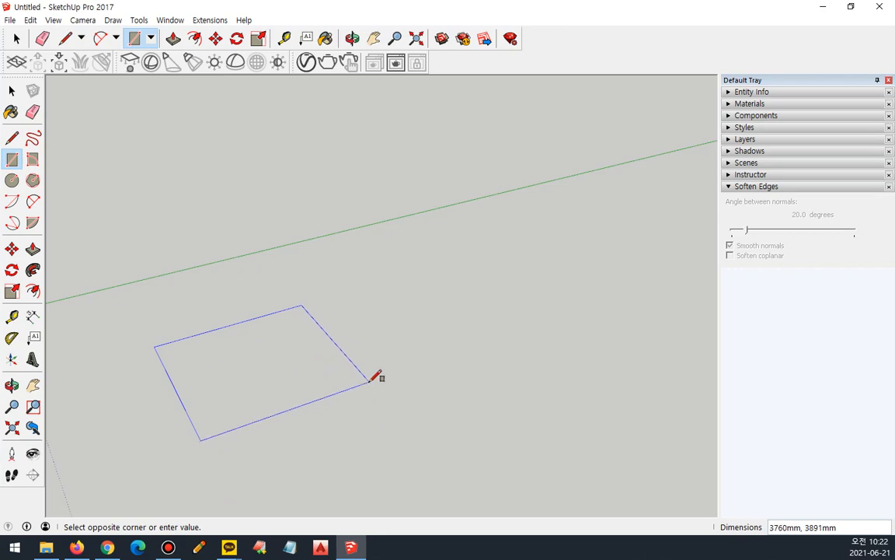
left_click(420, 418)
Pull the rectangle up into a box with Push/Pull, extend its front face about 2613 mm and raise the top face.
left_click(33, 250)
left_click_drag(221, 372, 224, 198)
left_click(272, 332)
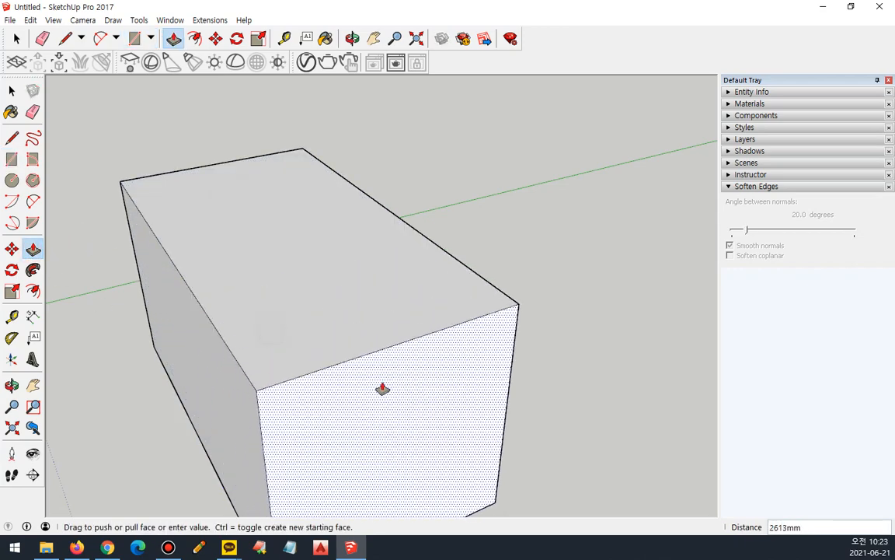
left_click(382, 385)
left_click(311, 305)
left_click(302, 184)
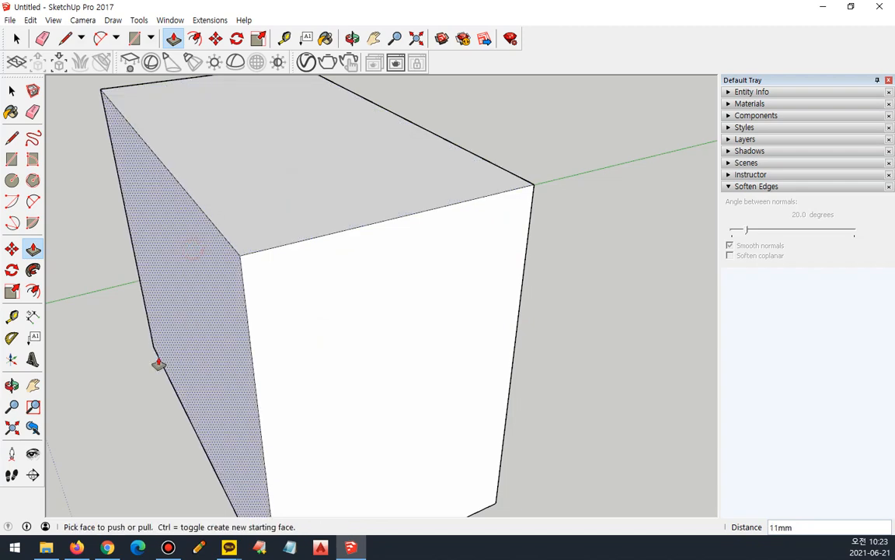
Lower the box's top face freehand, and offset it repeatedly by exact Push/Pull distances of 500 mm.
left_click(282, 199)
left_click(323, 426)
left_click(323, 426)
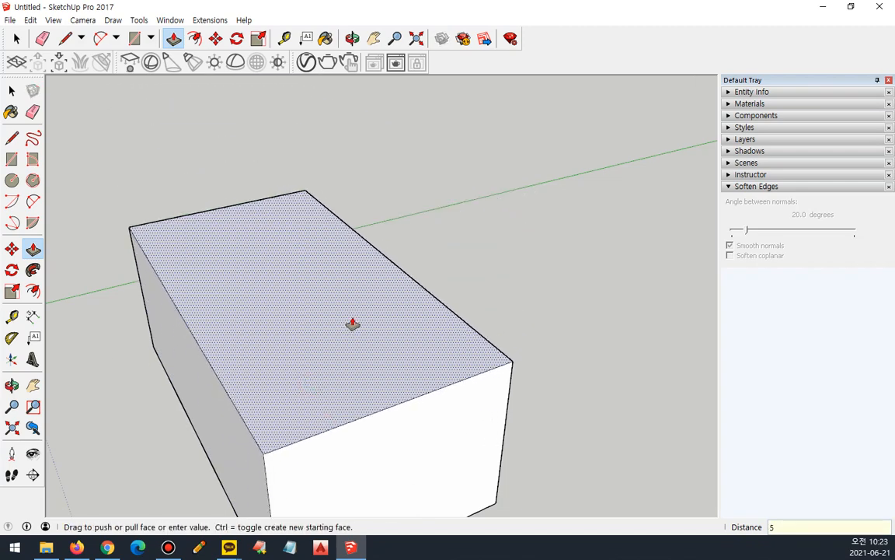
type("500")
key("Return")
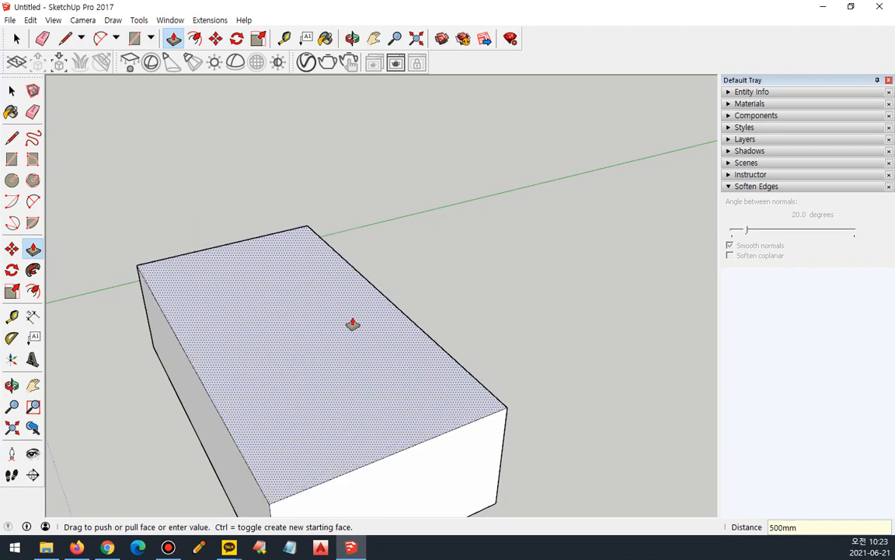
left_click(301, 373)
key("Return")
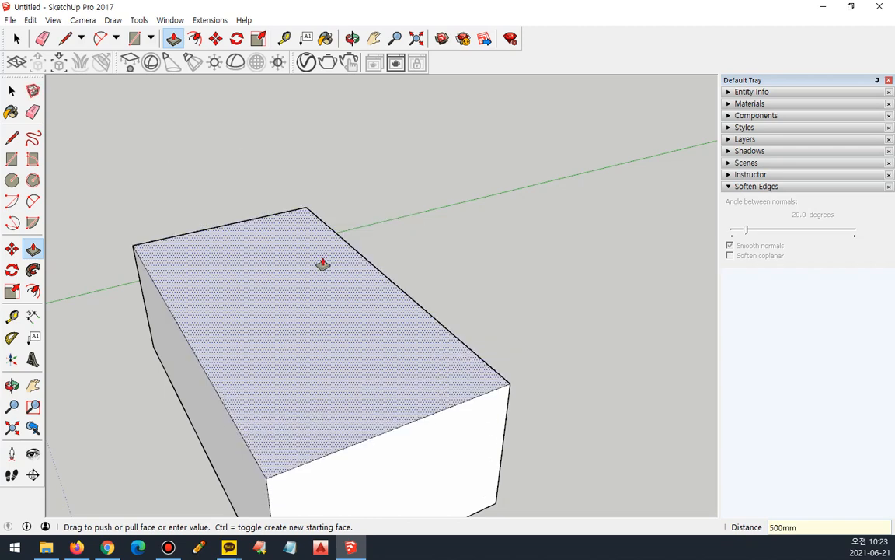
Pull the box's top face up by 2000 mm and offset its front face by 500 mm.
left_click(270, 372)
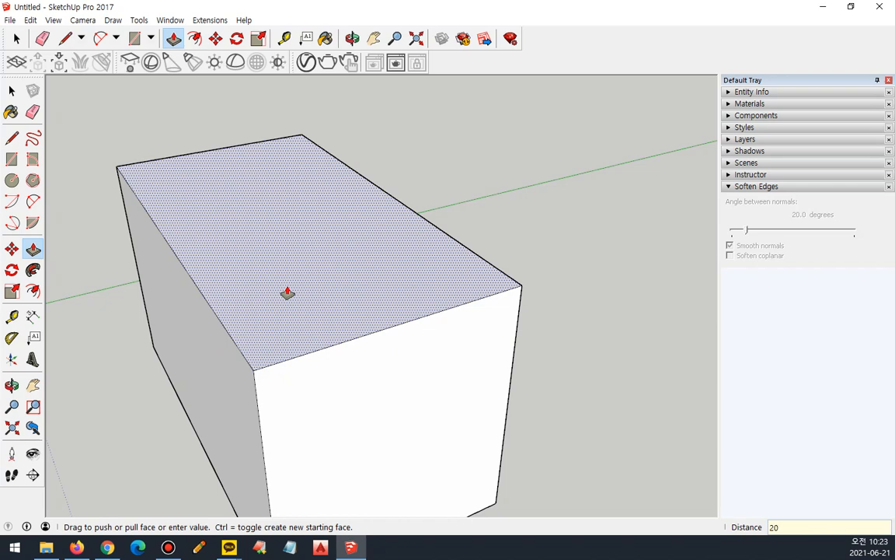
key("Return")
scroll(288, 292, "down", 5)
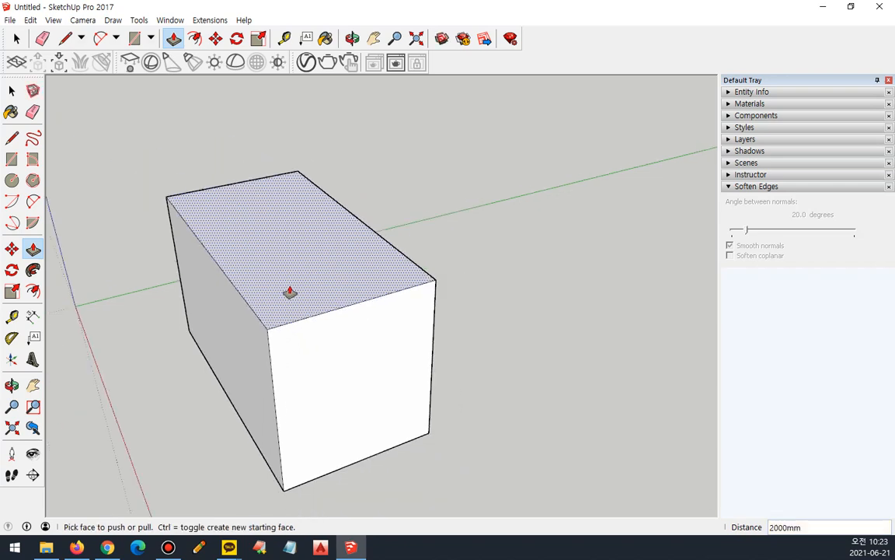
type("500")
key("Return")
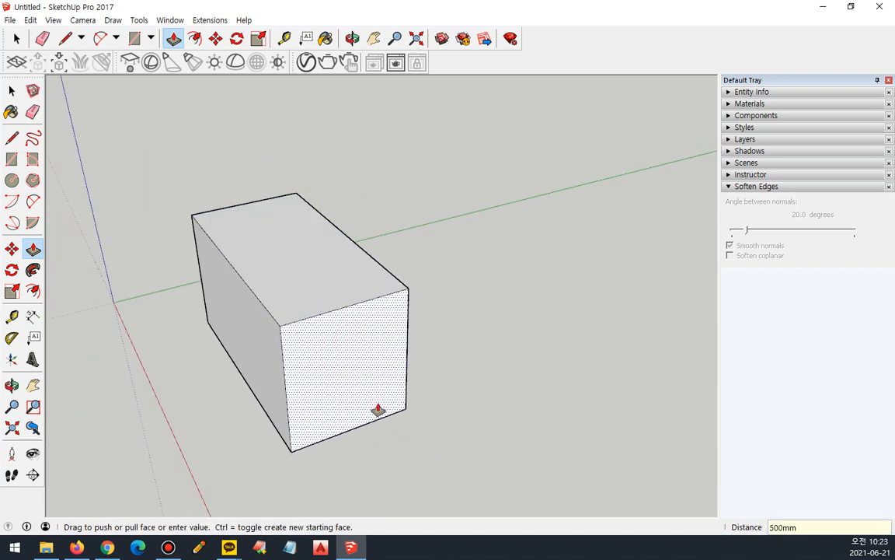
Offset the box's top face by 500 mm and pull its long side face outward by 500 mm.
left_click(340, 300)
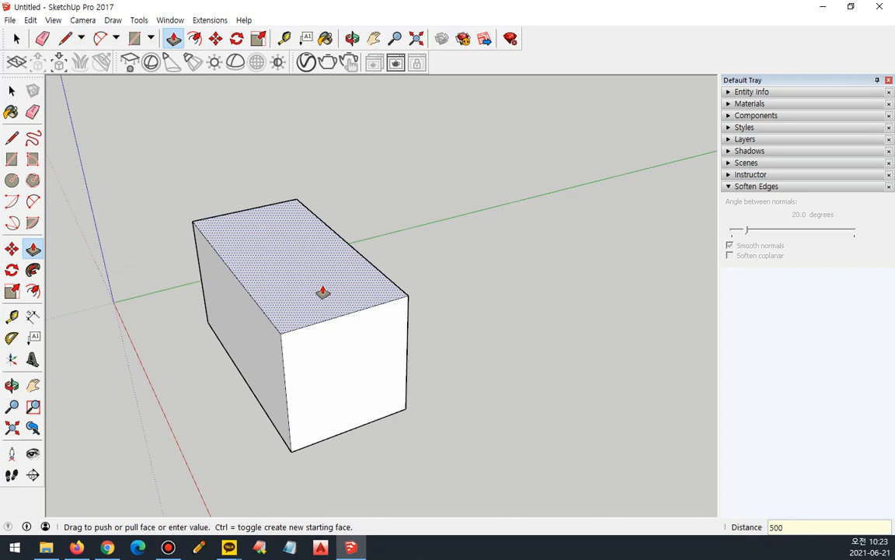
left_click(250, 362)
type("5")
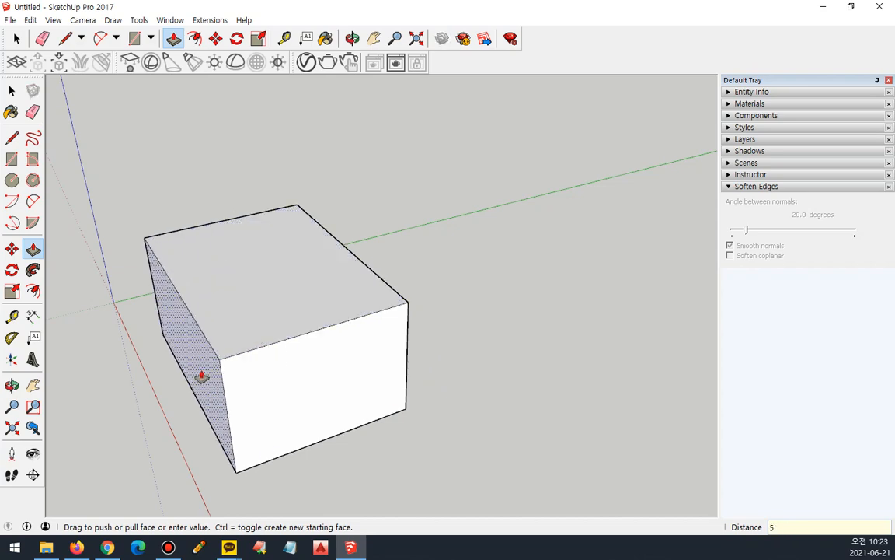
type("00")
key("Return")
Push and pull the box's remaining side and end faces into a shorter block, ending with an exact 500 mm offset.
middle_click_drag(201, 377, 499, 346)
left_click(499, 346)
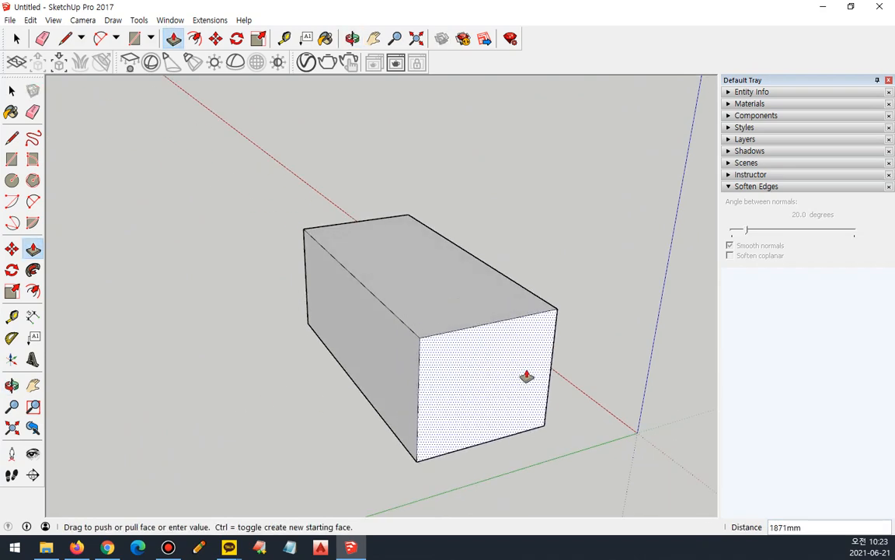
middle_click_drag(527, 376, 498, 372)
left_click(339, 343)
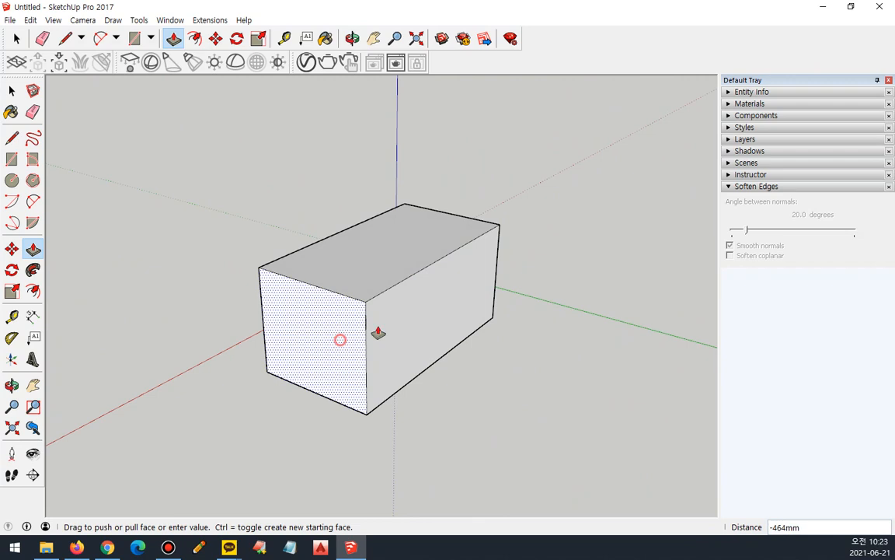
left_click(441, 273)
left_click(442, 272)
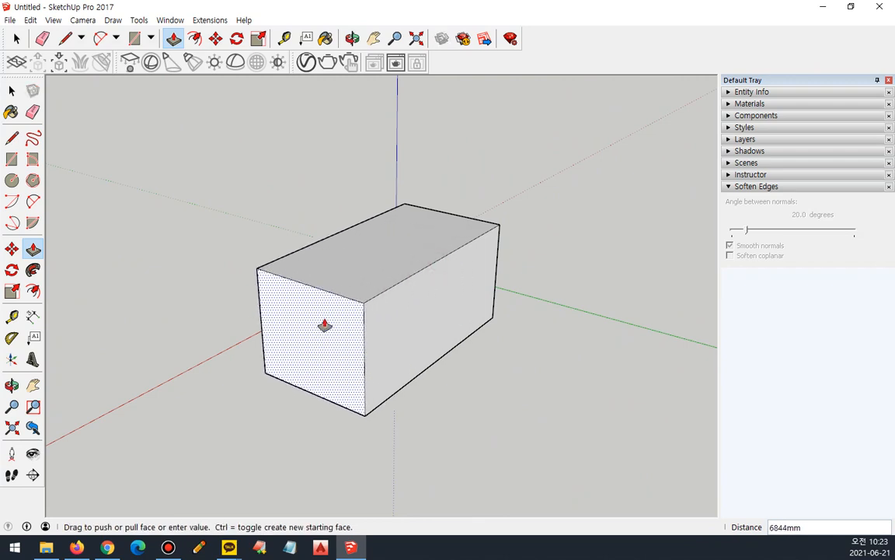
key("Return")
middle_click_drag(386, 339, 283, 391)
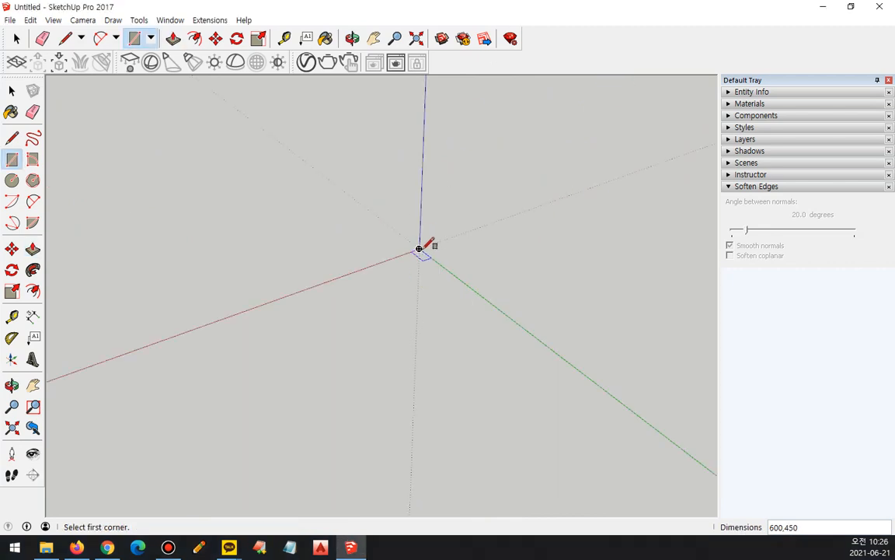
Draw a 900 by 300 mm rectangle from the origin and pull it up 450 mm into a block.
left_click(419, 249)
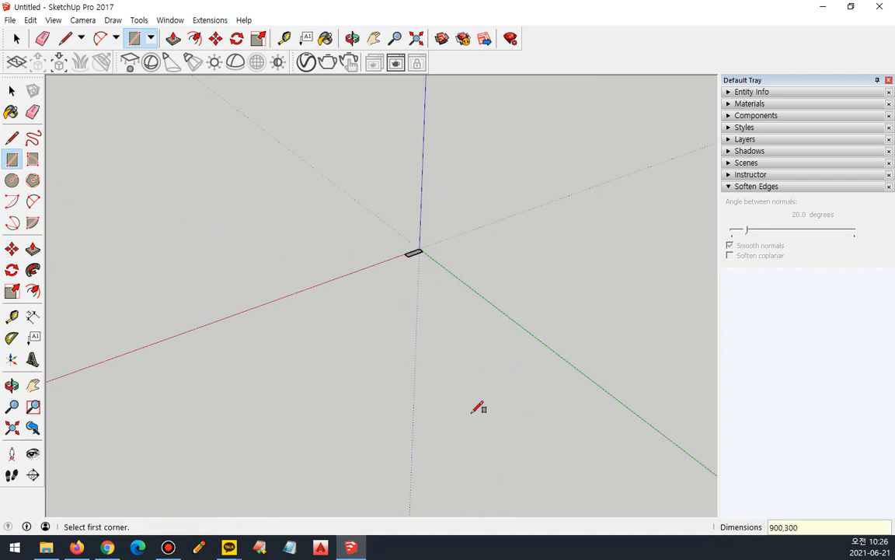
scroll(442, 237, "up", 5)
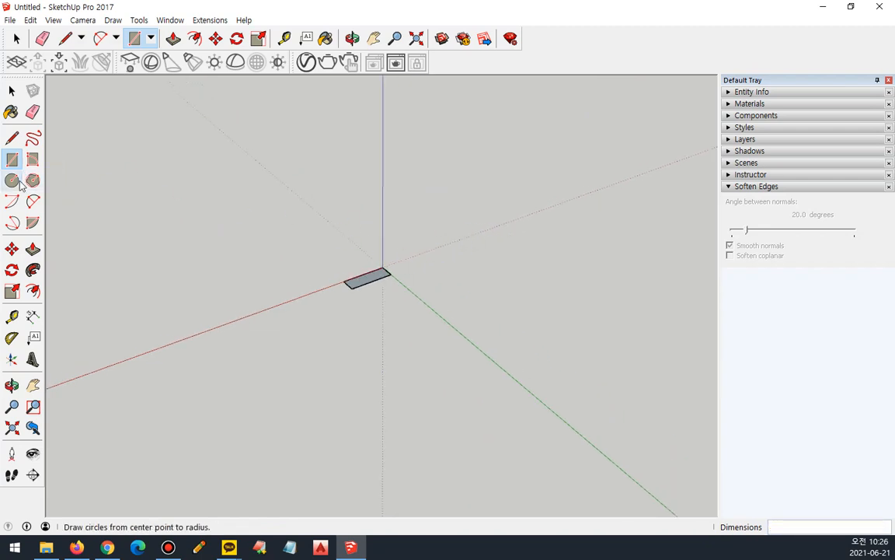
left_click(32, 250)
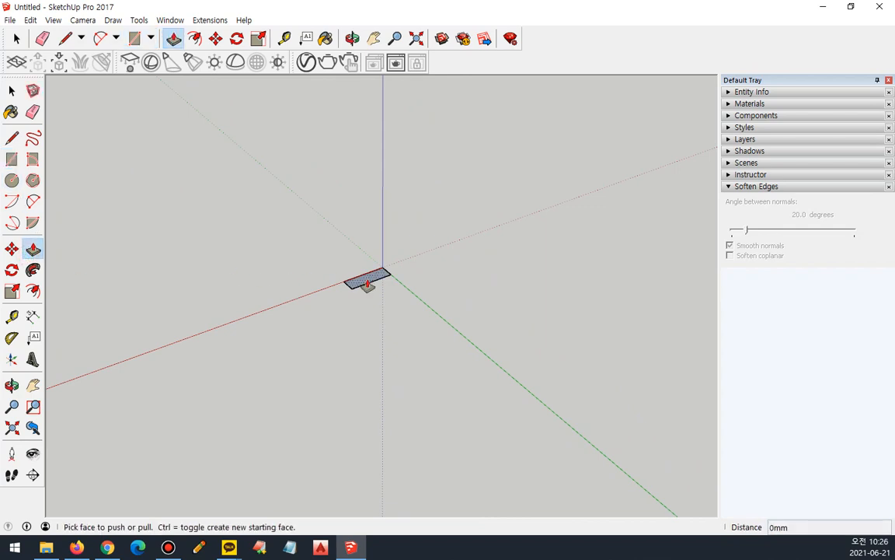
left_click_drag(368, 283, 367, 240)
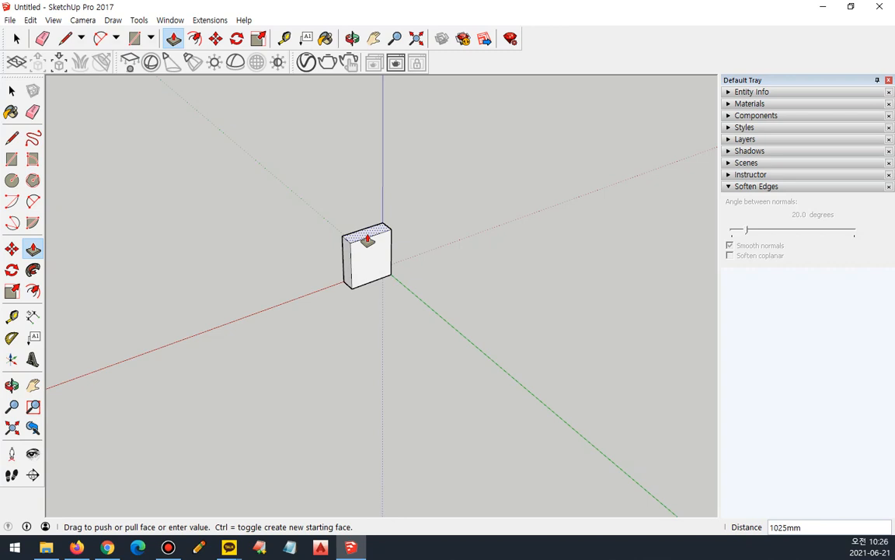
type("450")
key("Return")
Stack a second 450 mm segment on the block using Push/Pull in create-new-starting-face mode.
scroll(369, 245, "up", 5)
left_click_drag(361, 294, 385, 154)
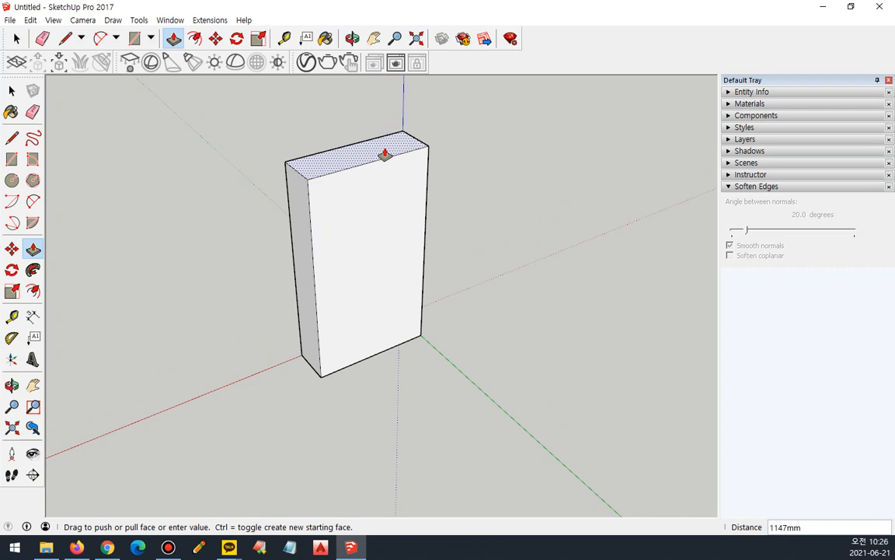
key("Escape")
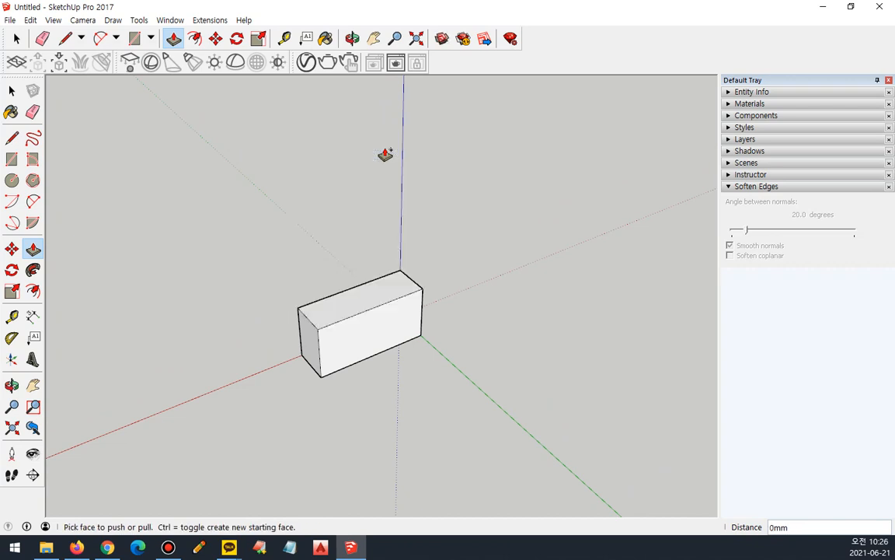
left_click_drag(374, 286, 372, 246)
key("Return")
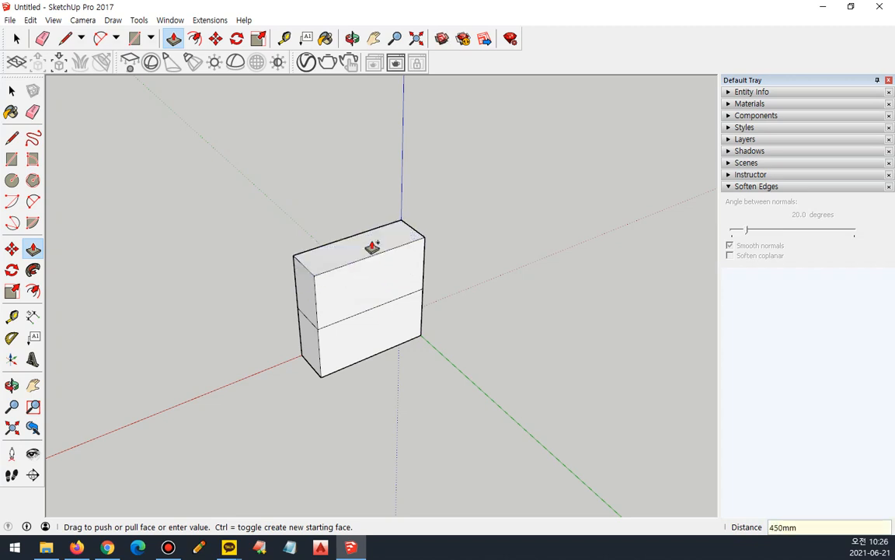
Stack a third and a fourth segment on the column, each 450 mm high with its own starting face.
left_click_drag(372, 247, 370, 157)
type("450")
key("Return")
type("45")
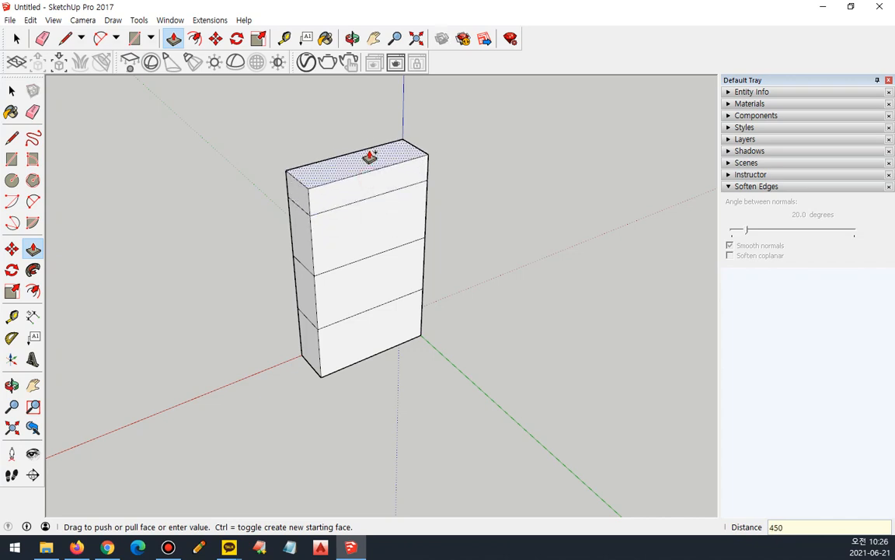
type("0")
key("Return")
Stack a fifth and a sixth segment on the column with Push/Pull, keeping the dividing edges.
scroll(370, 151, "down", 4)
left_click_drag(368, 133, 366, 107)
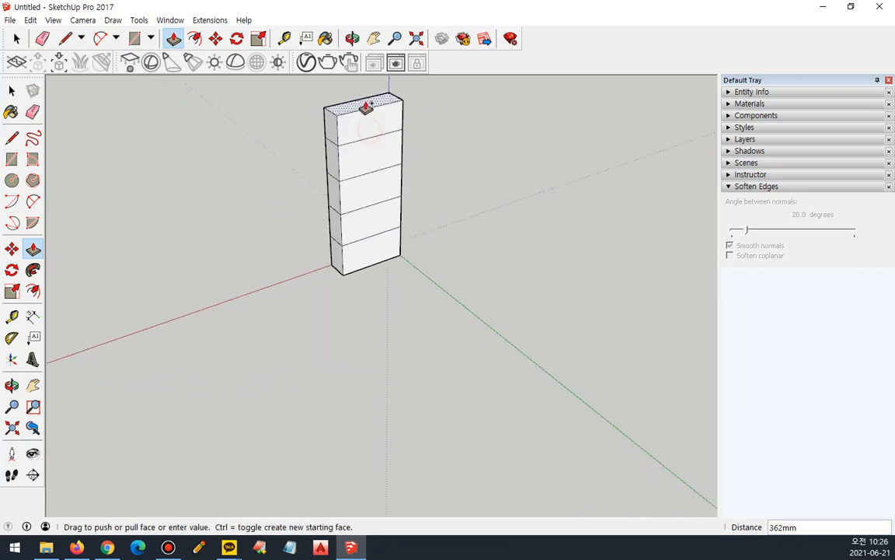
middle_click_drag(366, 107, 357, 278)
left_click_drag(352, 269, 346, 249)
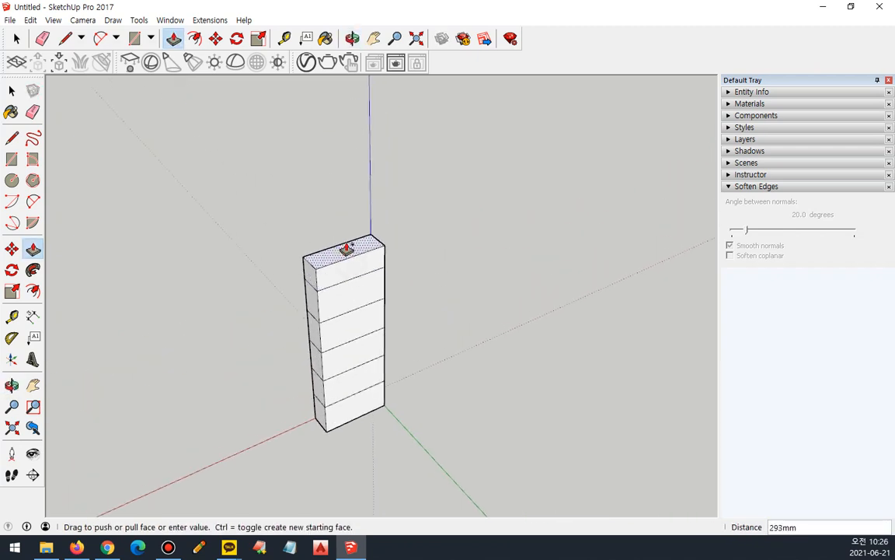
key("Return")
Push the front face of the column's top segment back about 149 mm.
scroll(434, 304, "up", 3)
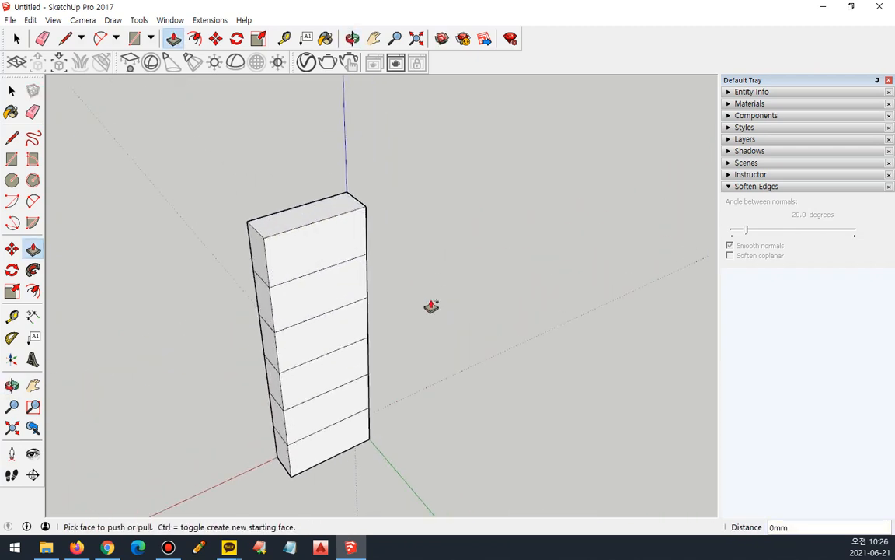
middle_click_drag(426, 305, 385, 268)
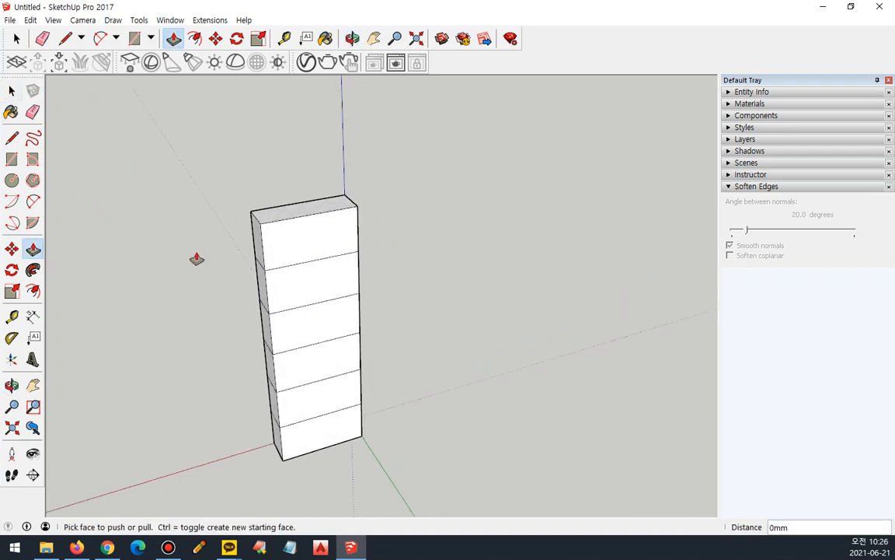
left_click(303, 248)
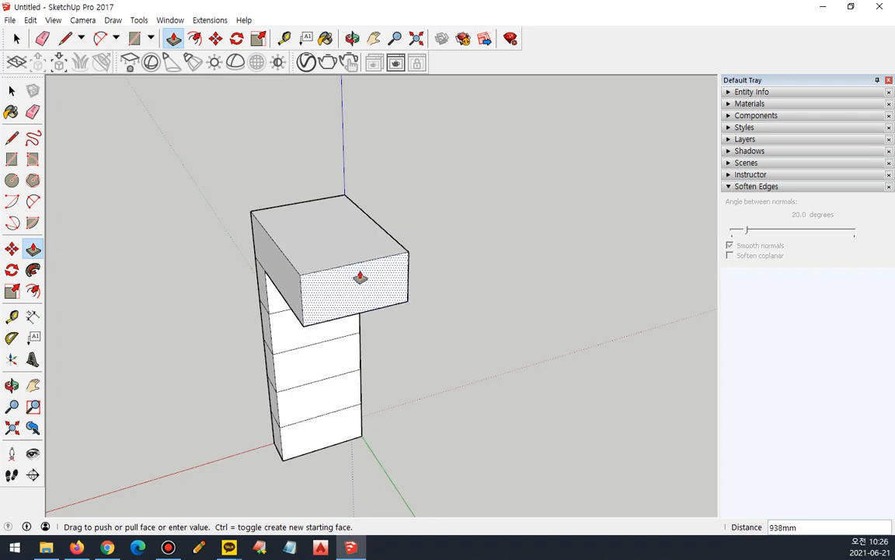
left_click(315, 226)
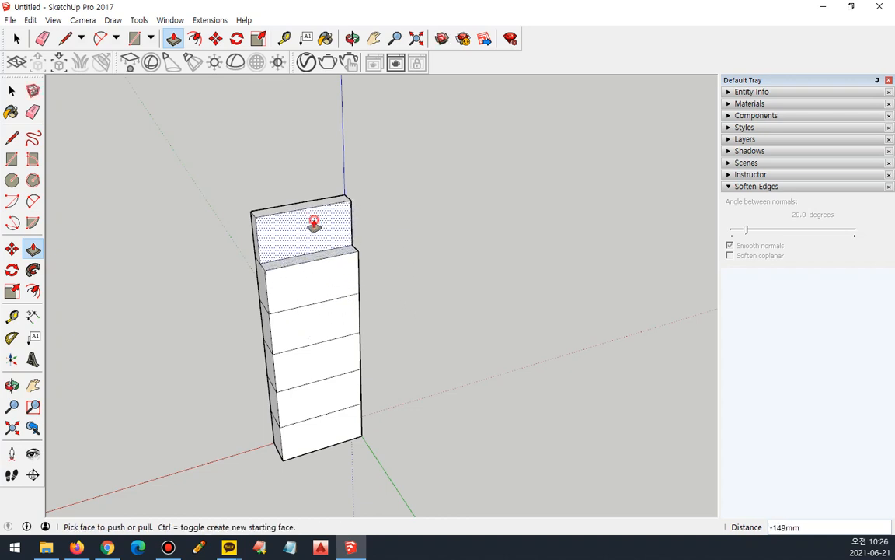
Make the third segment from the top project forward and set the fifth segment's front face back with Push/Pull.
left_click(310, 318)
left_click(345, 350)
left_click(295, 410)
left_click(287, 399)
middle_click_drag(299, 430, 282, 376)
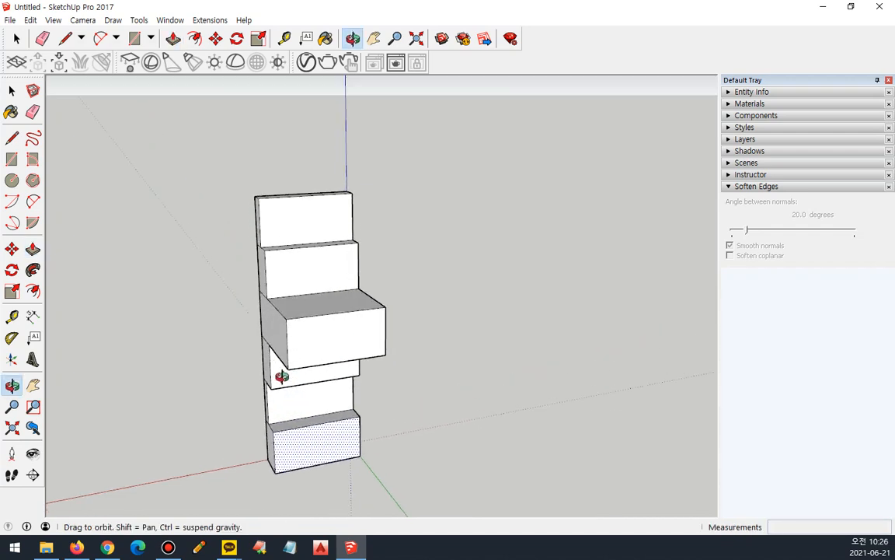
left_click(330, 324)
left_click(325, 321)
Pull the side faces of the column's top and second segments outward.
middle_click_drag(316, 315, 689, 406)
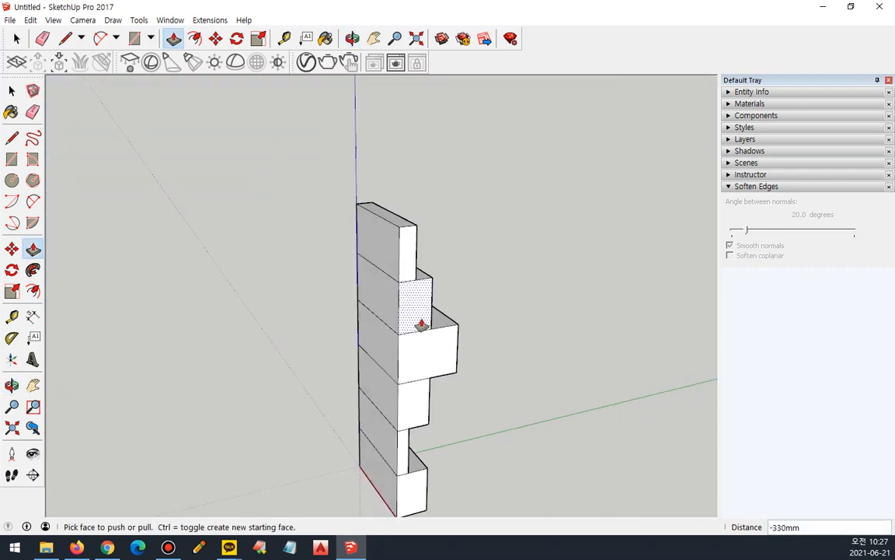
left_click(376, 254)
left_click(346, 251)
left_click(369, 315)
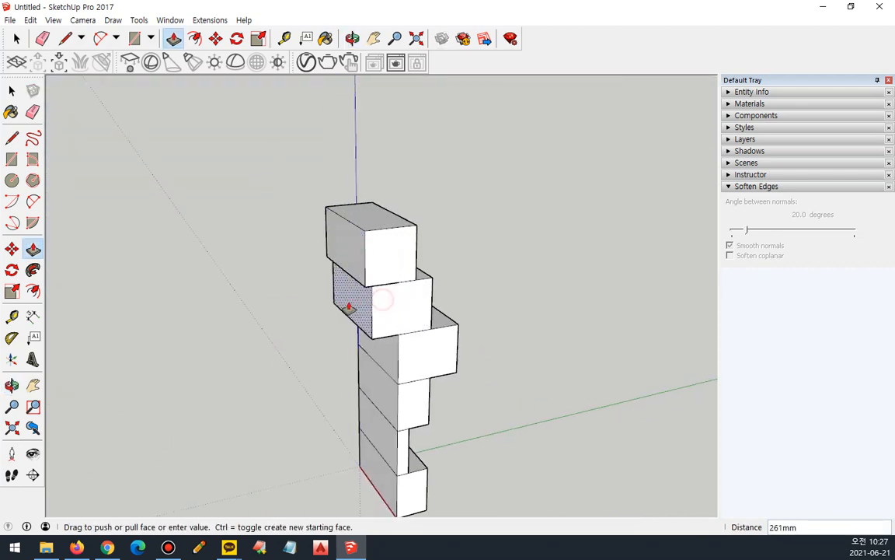
left_click(349, 305)
Pull the third segment's side face out to the offset limit of 266 mm and extend it farther outward.
left_click(368, 346)
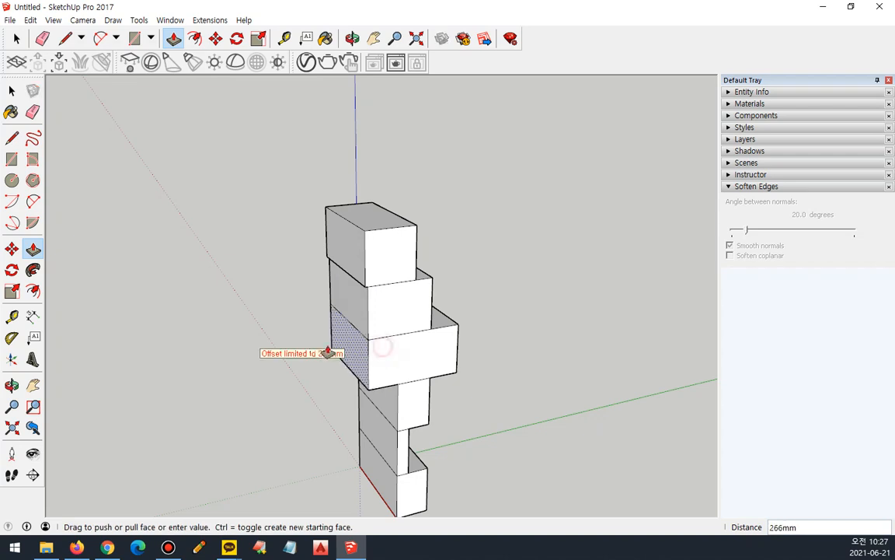
left_click(337, 349)
left_click(363, 347)
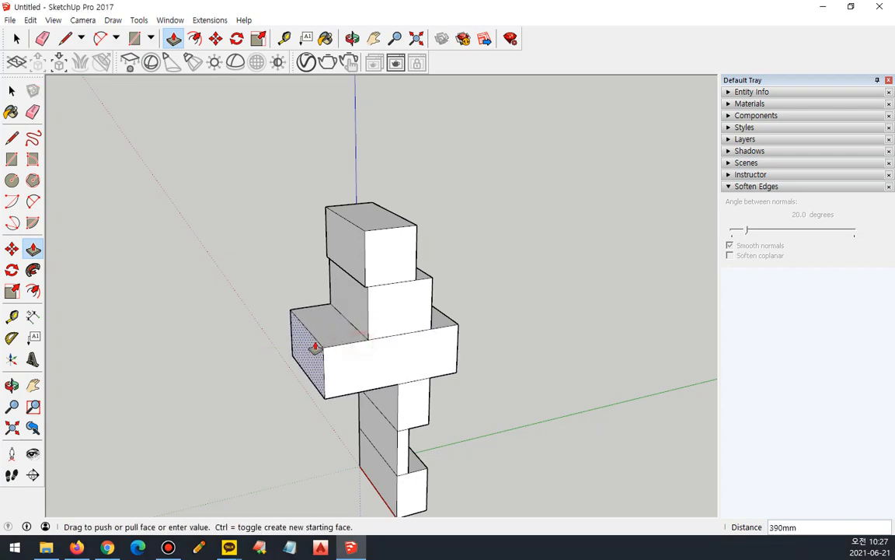
left_click(320, 343)
Pull the second segment's side face farther out, and the fourth and fifth segments' side faces out about 172 mm and 151 mm.
left_click(356, 311)
left_click(335, 314)
left_click(377, 400)
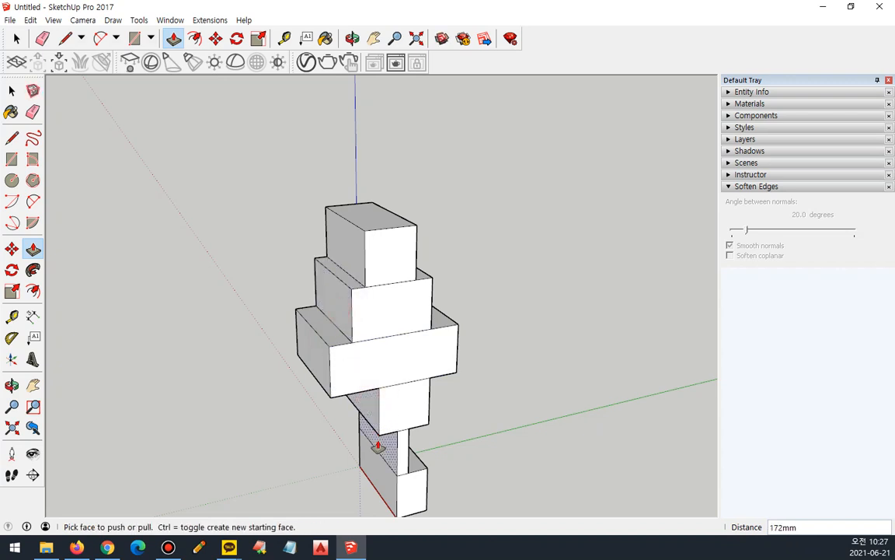
left_click(362, 438)
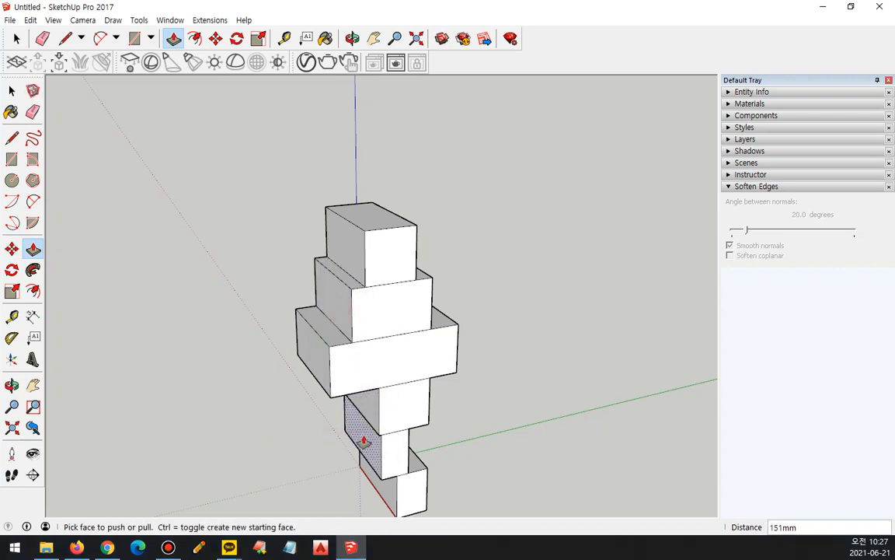
Pull the side faces of the fifth and bottom segments outward with Push/Pull.
left_click(363, 440)
left_click(339, 434)
left_click(381, 489)
left_click(336, 490)
Push or pull the newly facing side faces of the third, second and top segments to differing depths.
middle_click_drag(336, 487, 381, 320)
middle_click_drag(514, 389, 476, 473)
left_click(354, 356)
left_click(371, 347)
left_click(335, 303)
left_click(327, 274)
left_click(325, 257)
left_click(340, 235)
Push the fifth segment's side face inward and the bottom segment's matching face back about 64 mm.
left_click(333, 436)
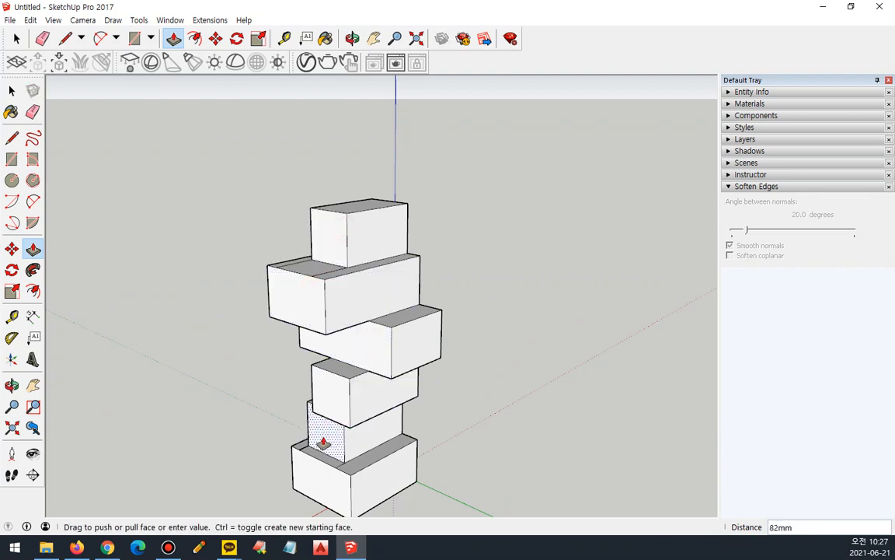
left_click(363, 431)
left_click(339, 482)
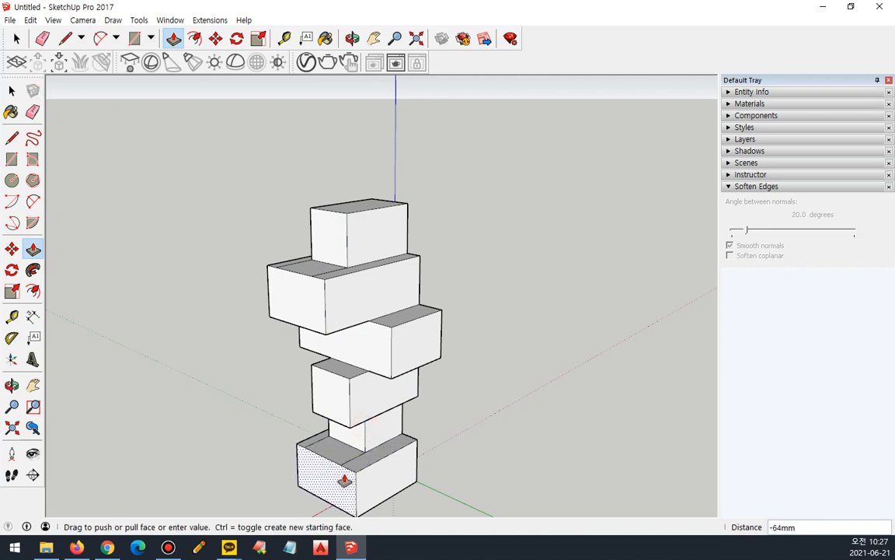
left_click(343, 474)
On the column's next side, pull the bottom and fourth segments' faces outward.
middle_click_drag(344, 473, 416, 479)
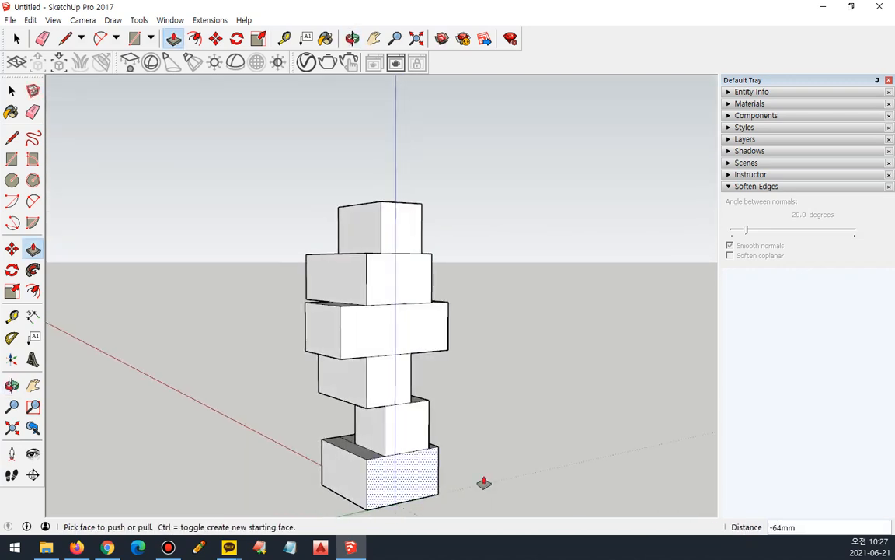
left_click(430, 485)
left_click(433, 483)
left_click(402, 385)
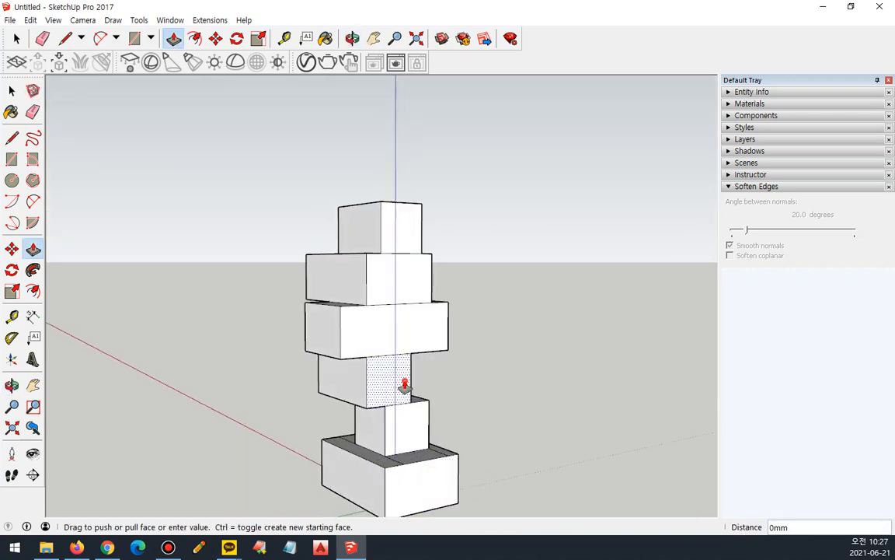
left_click(423, 394)
On the same side, adjust the depth of the third and top segments' faces with Push/Pull.
left_click(413, 331)
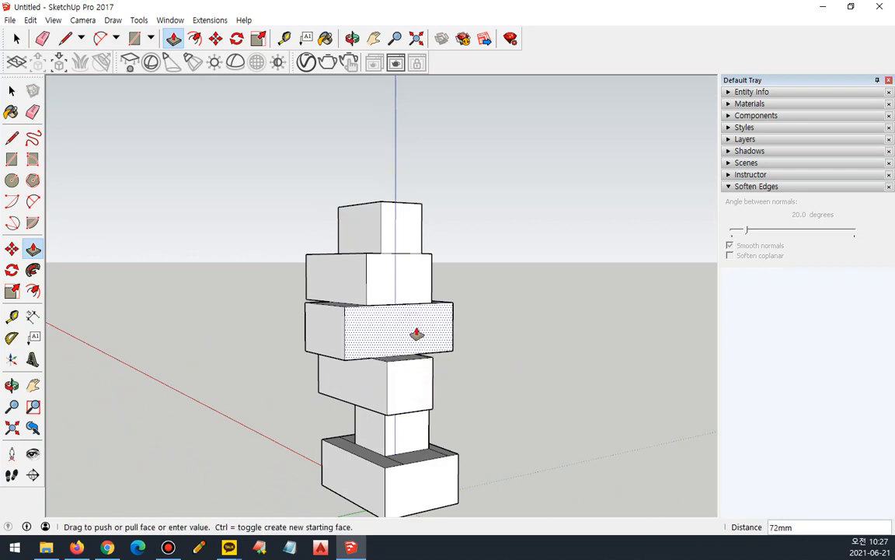
left_click(398, 312)
left_click(402, 216)
left_click(402, 216)
Erase the leftover dividing edges on the second segment's top face.
middle_click_drag(402, 217, 466, 423)
scroll(424, 268, "up", 3)
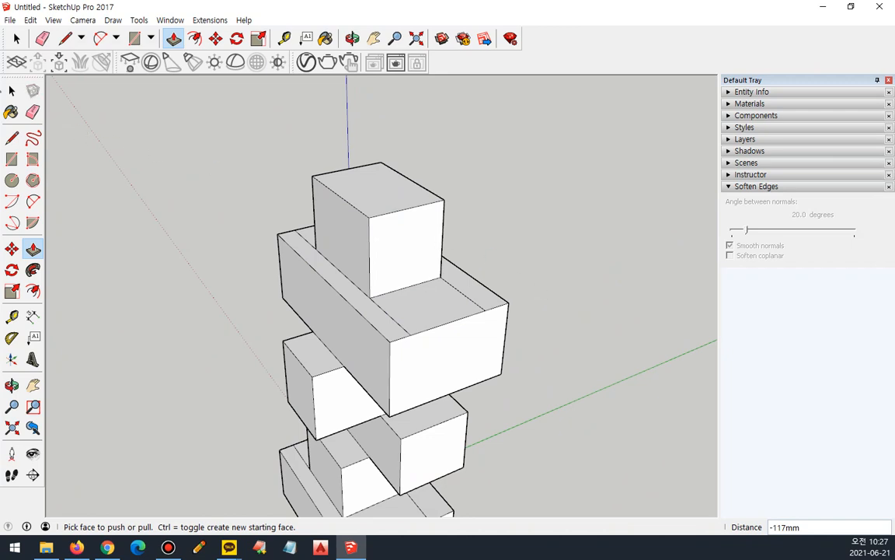
key("space")
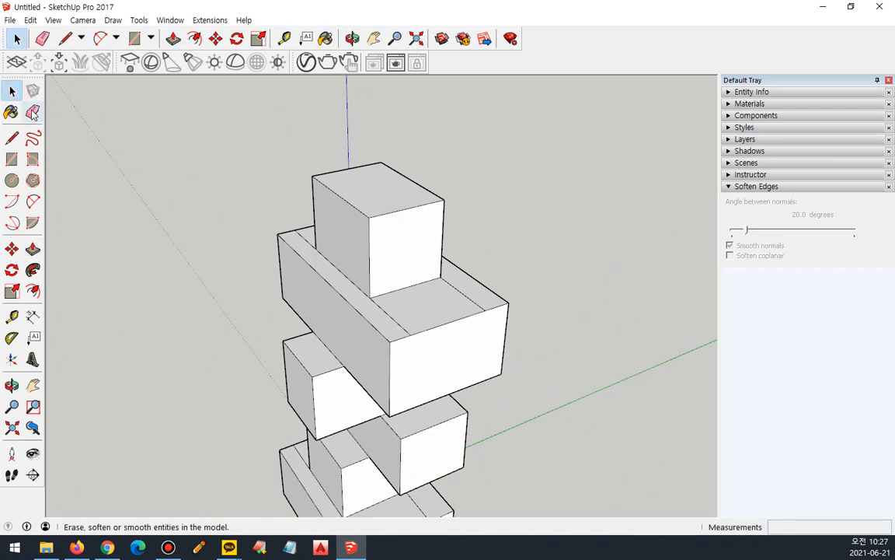
left_click(33, 112)
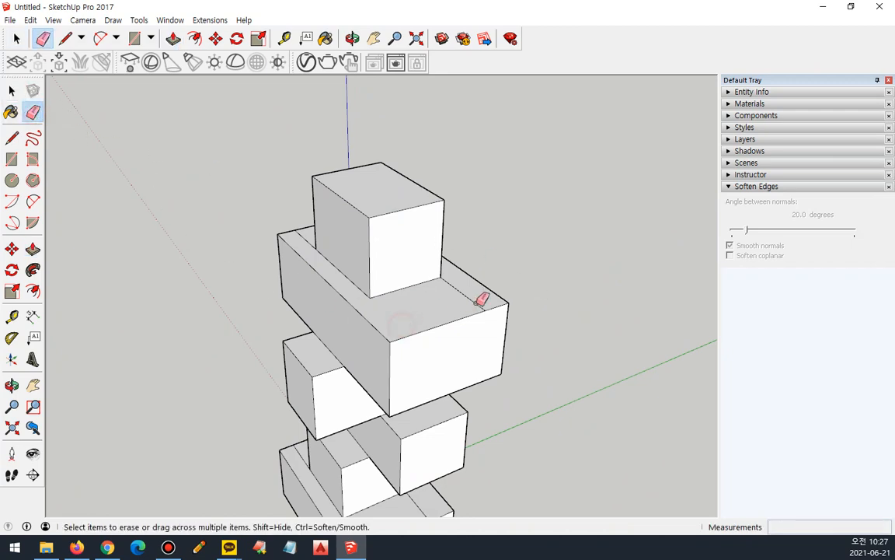
mouse_move(430, 292)
middle_mouse_down()
mouse_move(356, 265)
mouse_move(545, 310)
middle_mouse_up()
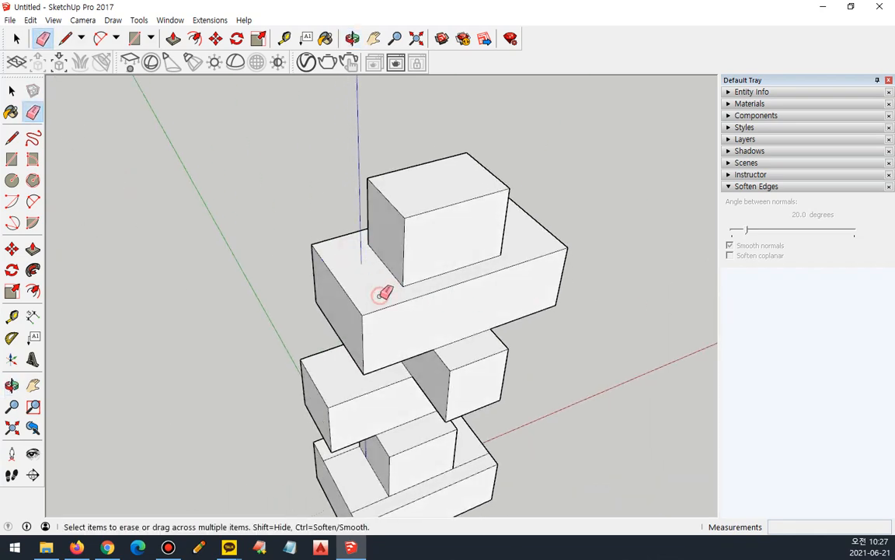
mouse_move(354, 401)
middle_mouse_down()
mouse_move(274, 259)
mouse_move(336, 292)
mouse_move(350, 480)
mouse_move(391, 355)
mouse_move(698, 337)
mouse_move(412, 344)
mouse_move(333, 376)
mouse_move(320, 320)
mouse_move(328, 386)
mouse_move(462, 416)
mouse_move(342, 400)
mouse_move(200, 406)
mouse_move(117, 366)
middle_mouse_up()
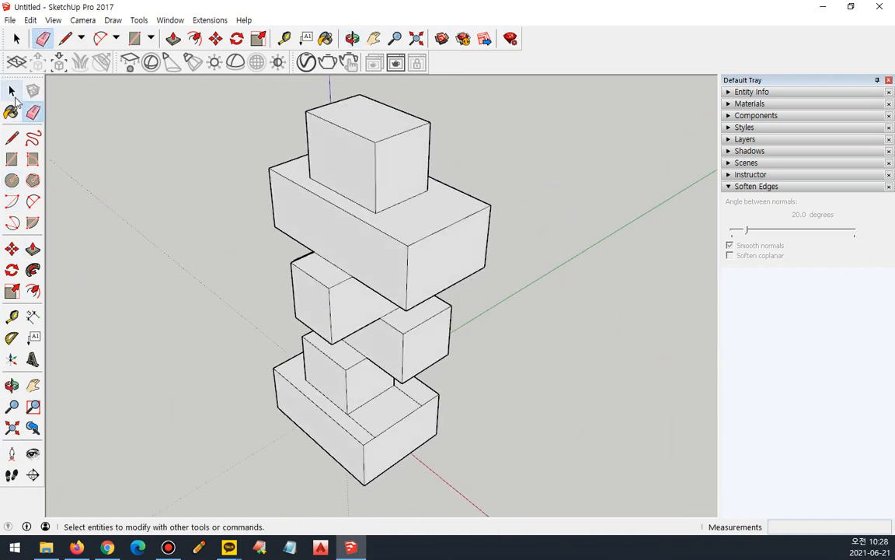
Select the entire column and activate the Move tool.
left_click(11, 92)
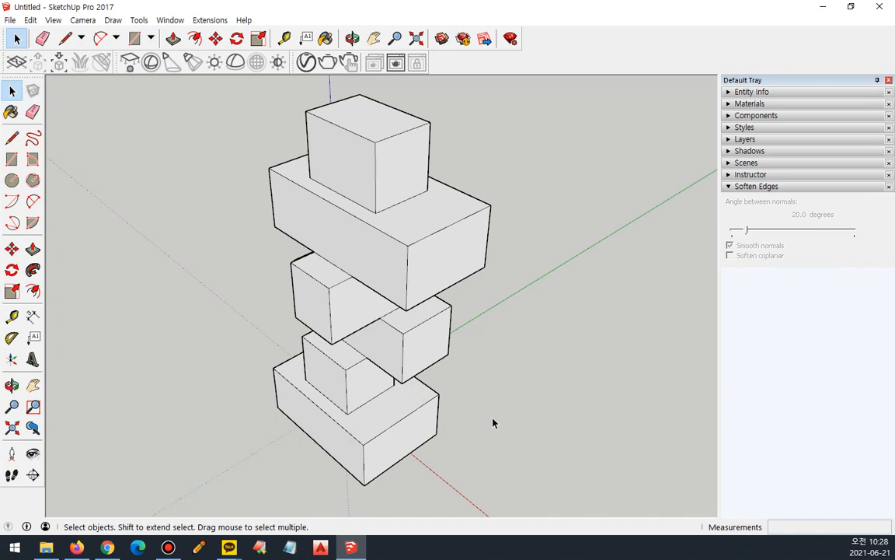
middle_click_drag(493, 422, 362, 416)
middle_click_drag(510, 441, 334, 437)
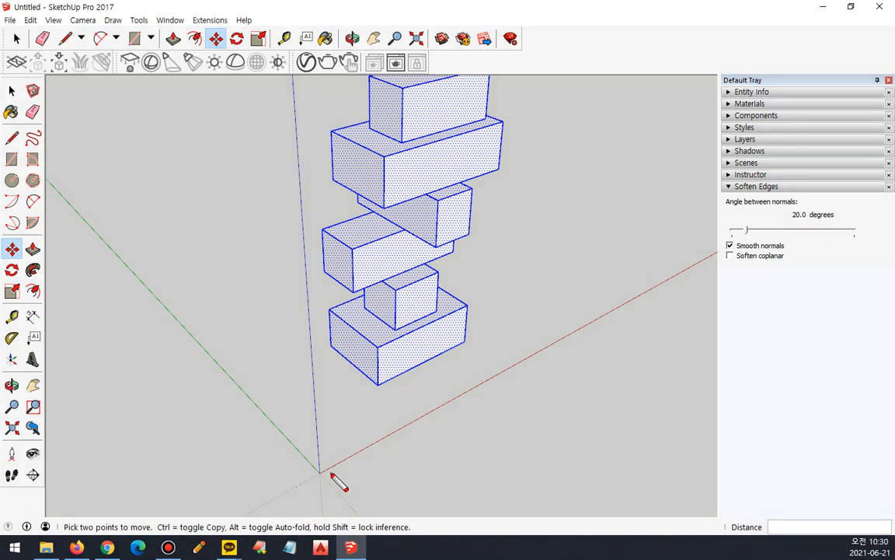
mouse_move(325, 472)
left_mouse_down()
mouse_move(543, 361)
mouse_move(526, 398)
left_mouse_up()
mouse_move(308, 470)
left_mouse_down()
mouse_move(194, 336)
mouse_move(177, 367)
mouse_move(232, 340)
mouse_move(316, 368)
mouse_move(305, 224)
mouse_move(323, 251)
left_mouse_up()
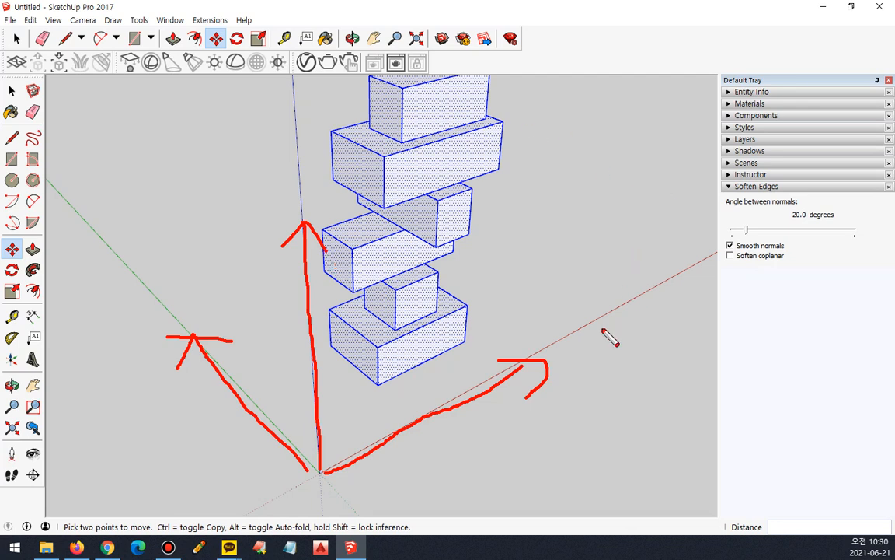
mouse_move(571, 341)
left_mouse_down()
mouse_move(598, 349)
mouse_move(584, 359)
left_mouse_up()
mouse_move(133, 297)
left_mouse_down()
mouse_move(144, 289)
mouse_move(141, 340)
mouse_move(144, 329)
left_mouse_up()
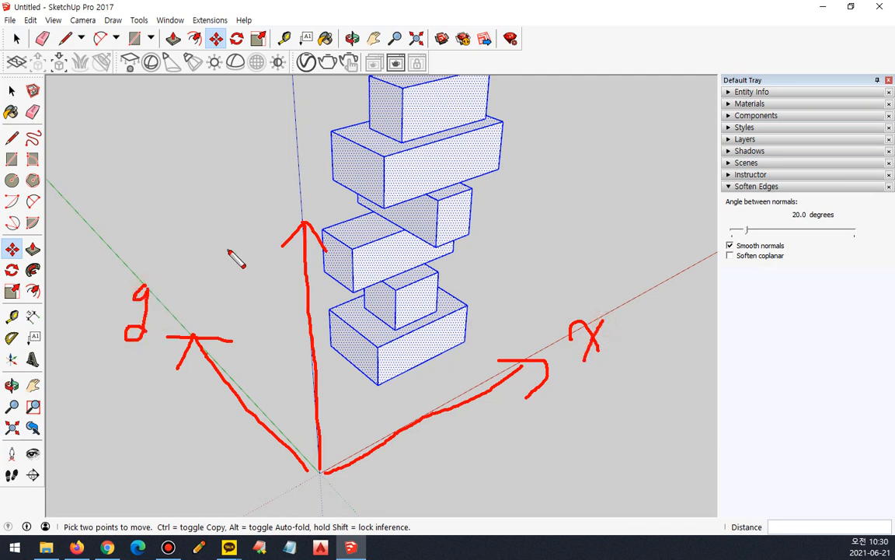
mouse_move(257, 171)
left_mouse_down()
mouse_move(267, 171)
mouse_move(280, 202)
mouse_move(283, 188)
left_mouse_up()
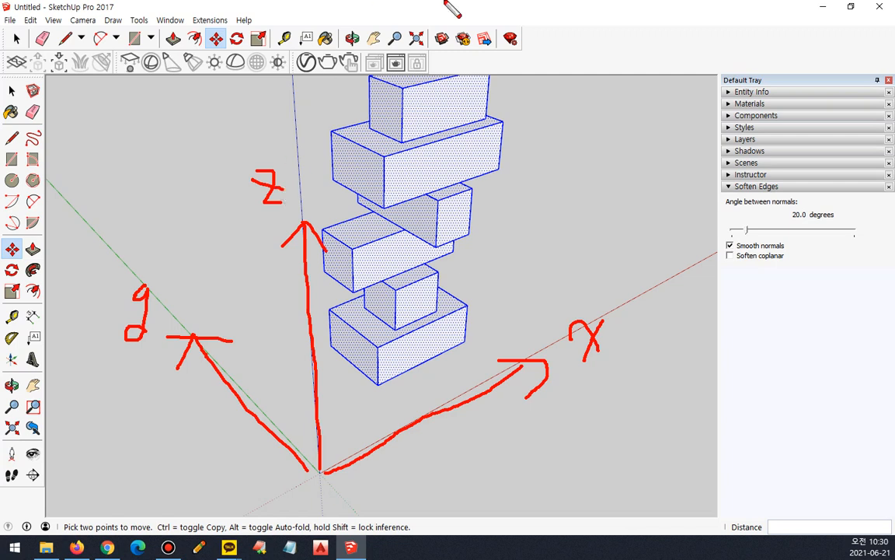
mouse_move(594, 378)
left_mouse_down()
mouse_move(621, 310)
mouse_move(597, 379)
left_mouse_up()
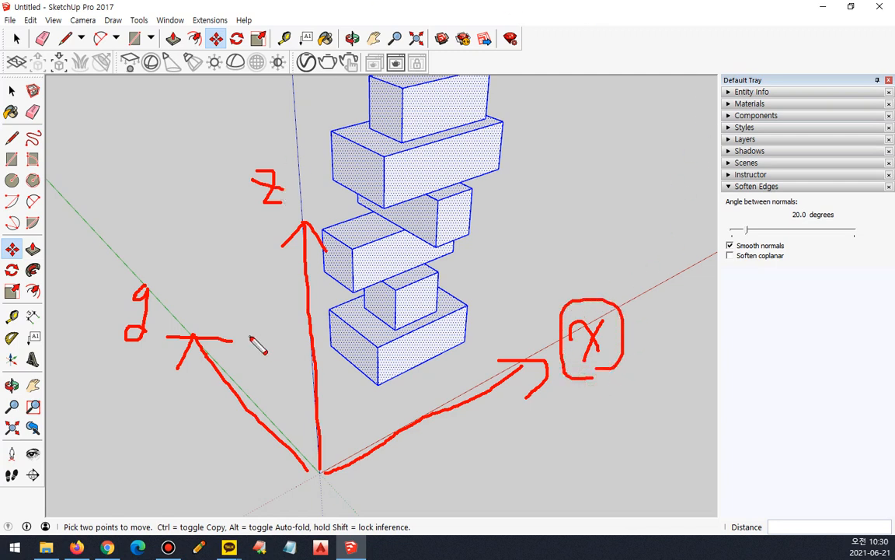
mouse_move(148, 360)
left_mouse_down()
mouse_move(164, 293)
mouse_move(150, 370)
left_mouse_up()
mouse_move(257, 226)
left_mouse_down()
mouse_move(235, 200)
mouse_move(256, 209)
mouse_move(270, 230)
left_mouse_up()
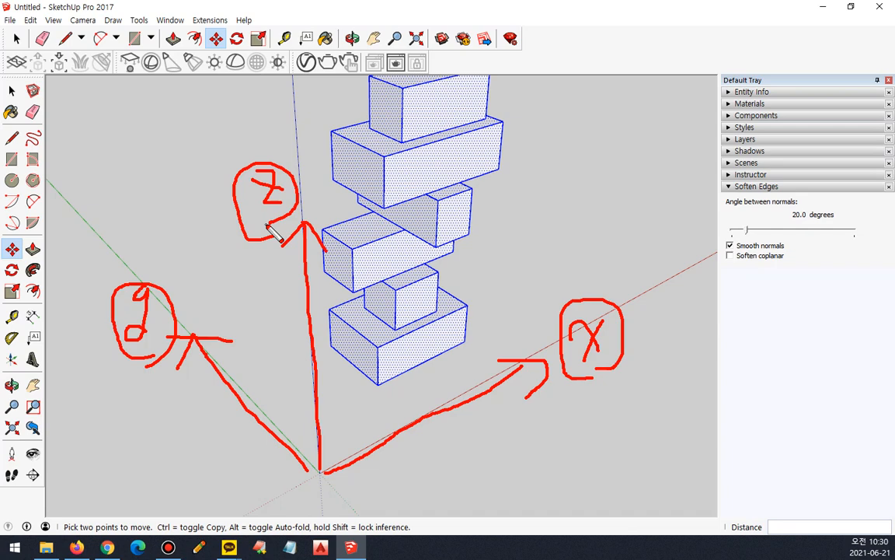
key("Escape")
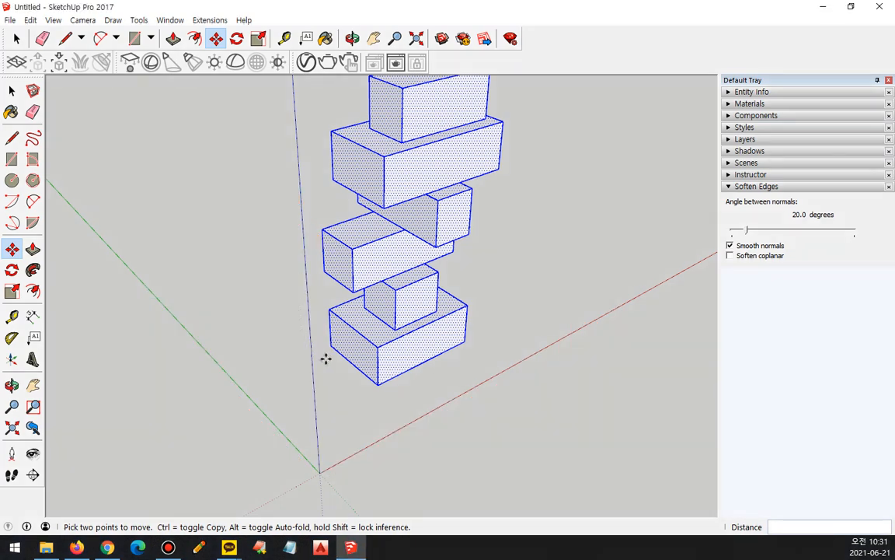
Move the selected column away from the origin, starting from a point on its bottom segment.
left_click(370, 360)
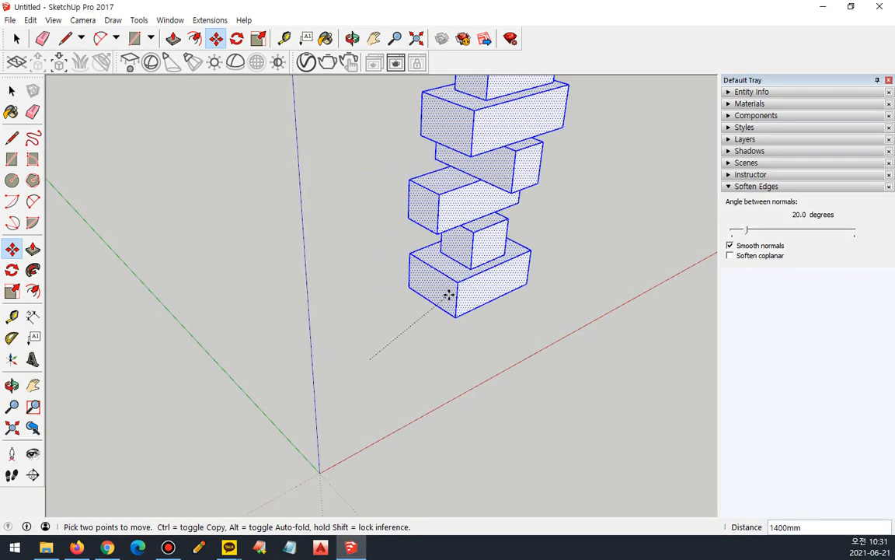
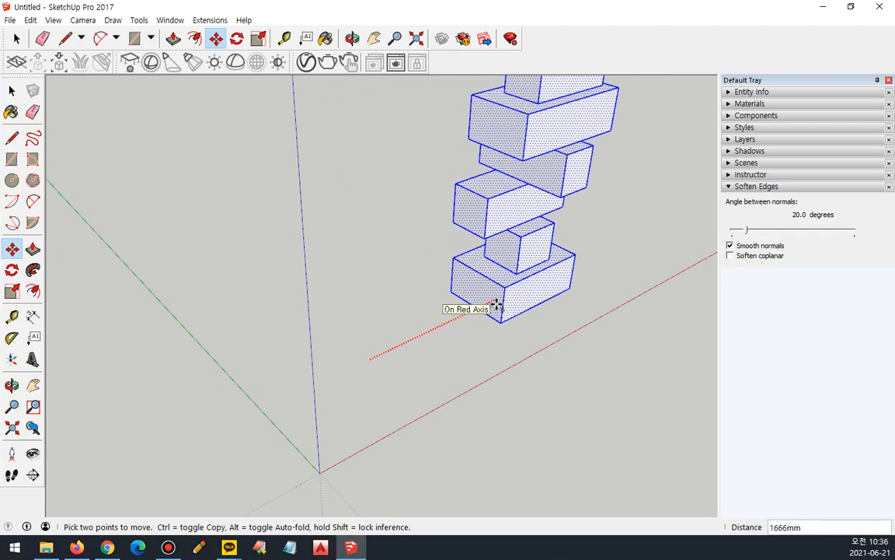
Move the selected column 1790 mm along the red axis.
key("Left")
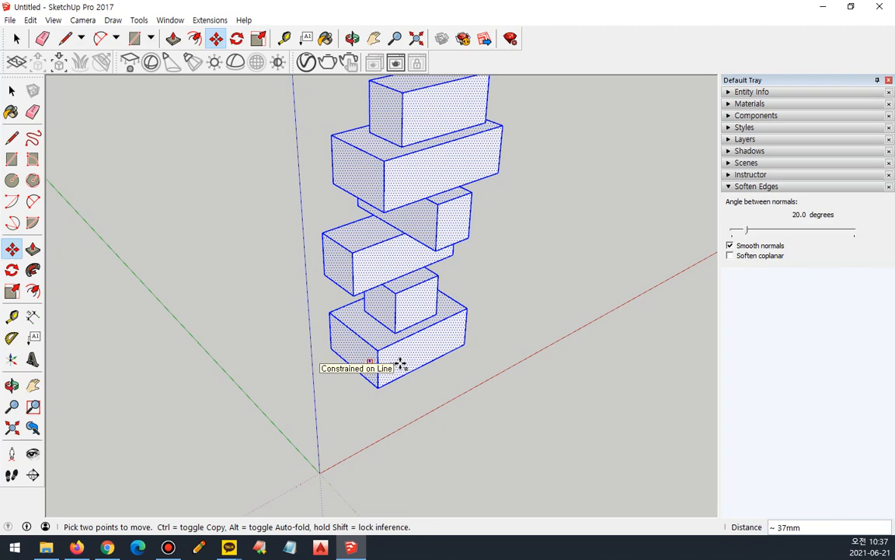
type("500")
key("Return")
left_click(425, 387)
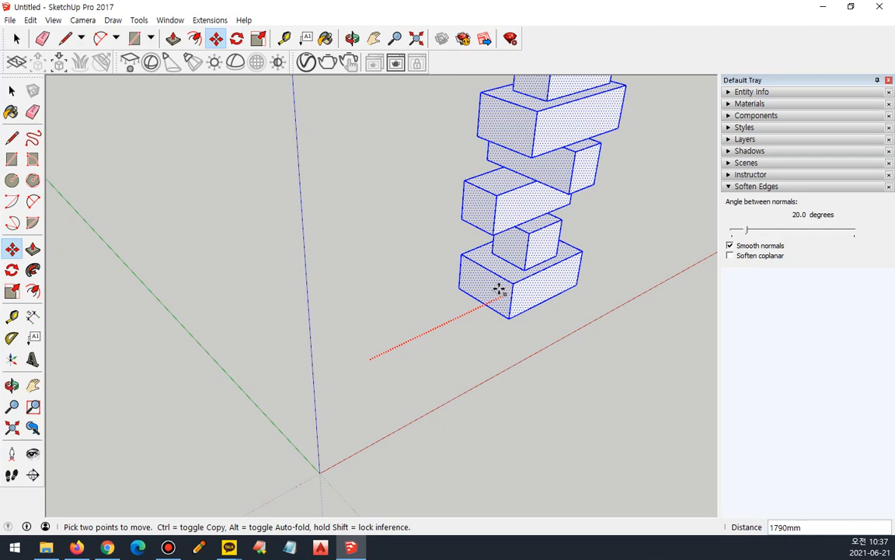
left_click(499, 289)
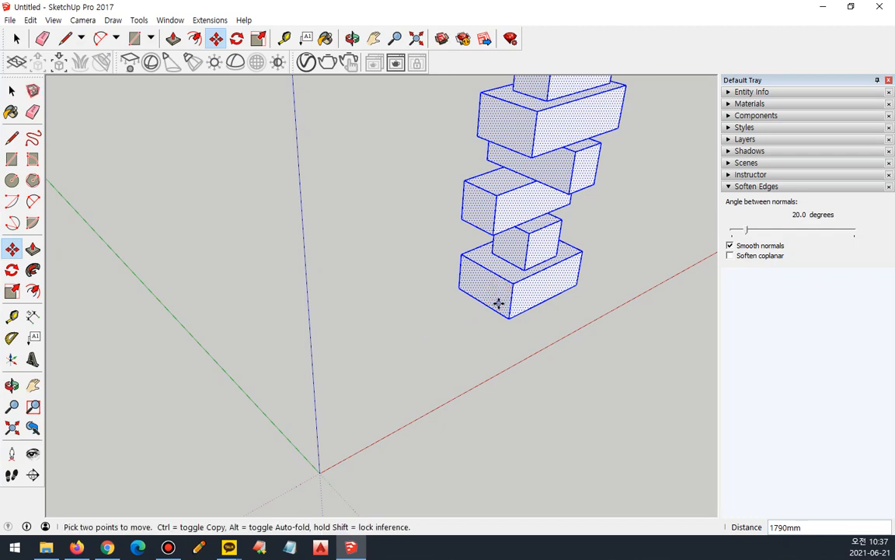
Move the column freely several times from picked base points, ending next to the blue axis with a move of about 2500 mm.
left_click(496, 302)
left_click(394, 218)
left_click(361, 223)
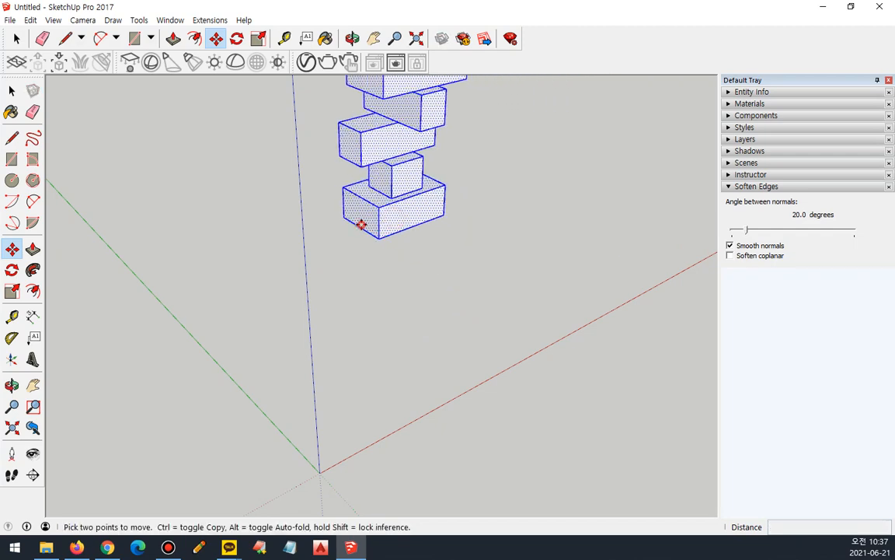
left_click(217, 276)
left_click(217, 277)
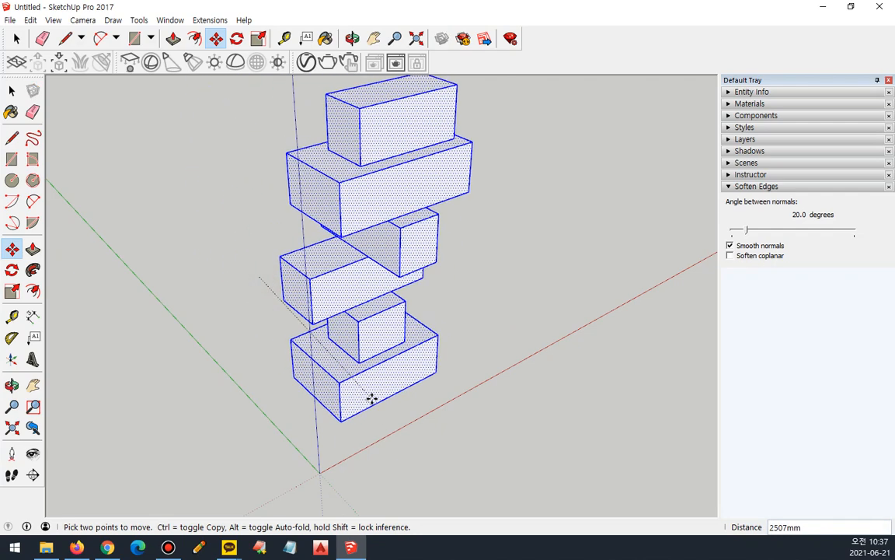
left_click(373, 399)
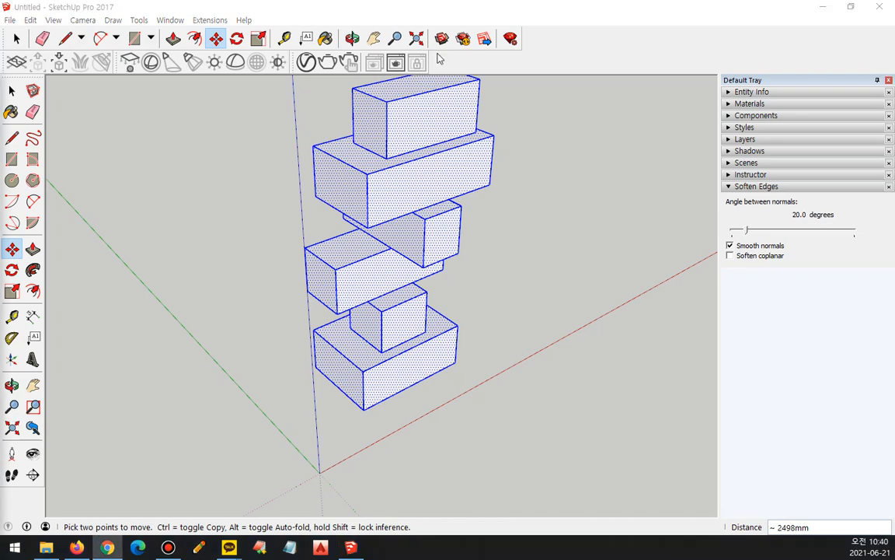
Start the Rotate tool on the selected column and cycle the protractor's plane lock through the red, green and blue axes.
left_click(238, 42)
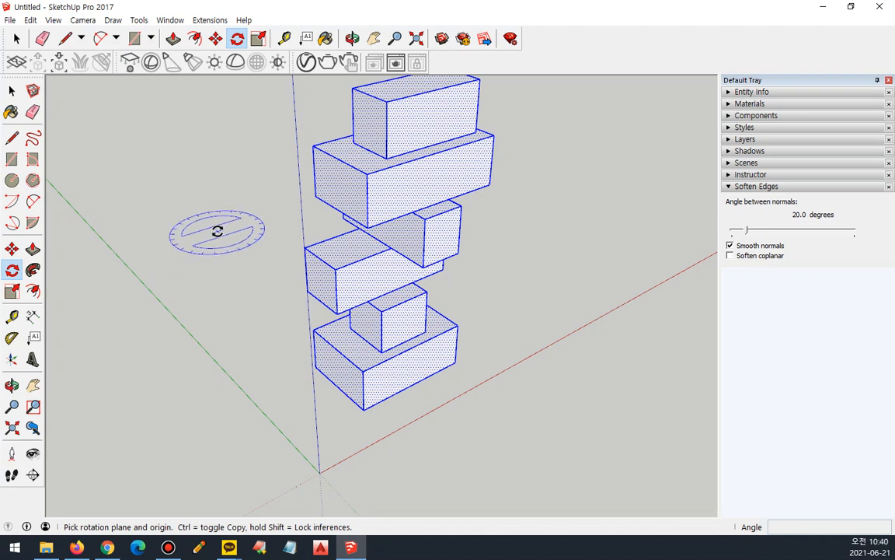
key("ctrl+alt+d")
mouse_move(188, 280)
left_mouse_down()
mouse_move(161, 239)
mouse_move(261, 224)
mouse_move(188, 277)
left_mouse_up()
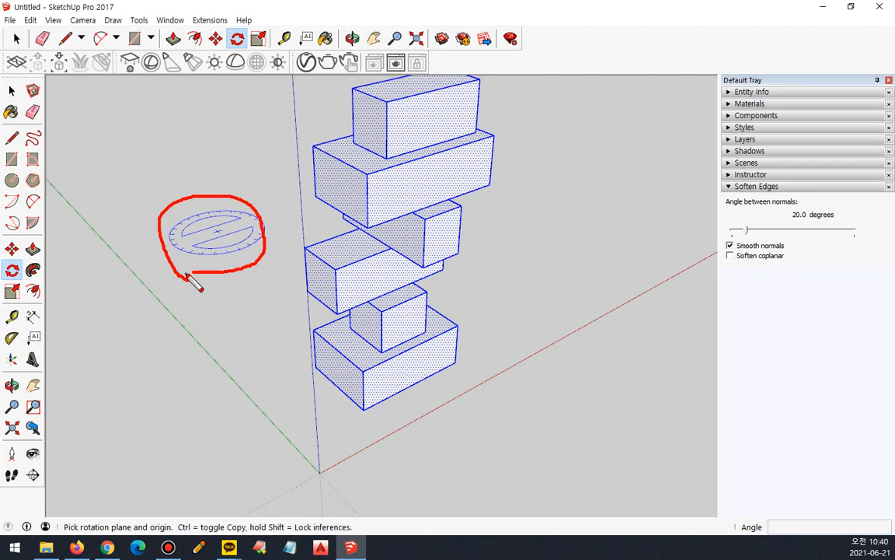
key("Escape")
key("Right")
key("Left")
key("Up")
key("Right")
key("Left")
key("Up")
key("Right")
key("Left")
key("Up")
key("Right")
key("Left")
key("Up")
key("Right")
Examine the Rotate protractor's turning direction when it is locked to the red, green and blue axes from different viewing angles.
middle_click_drag(259, 319, 432, 364)
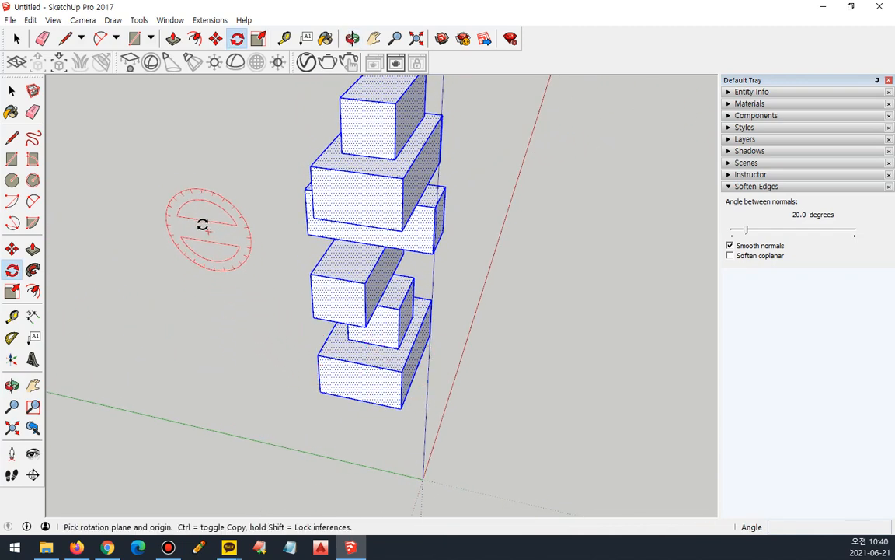
mouse_move(150, 227)
left_mouse_down()
mouse_move(233, 165)
mouse_move(236, 259)
mouse_move(171, 247)
mouse_move(149, 187)
mouse_move(157, 192)
mouse_move(201, 171)
mouse_move(231, 199)
mouse_move(236, 193)
mouse_move(212, 205)
left_mouse_up()
key("Escape")
left_click_drag(152, 191, 162, 200)
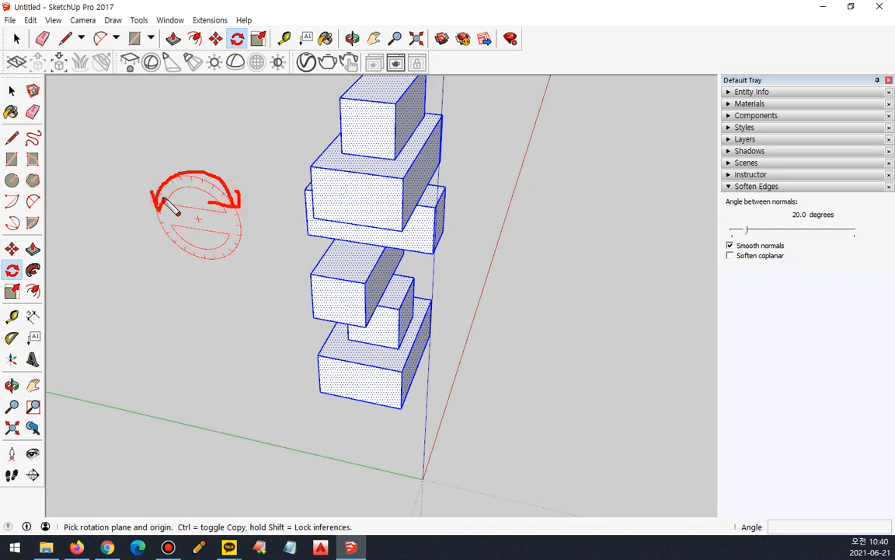
key("Escape")
key("Left")
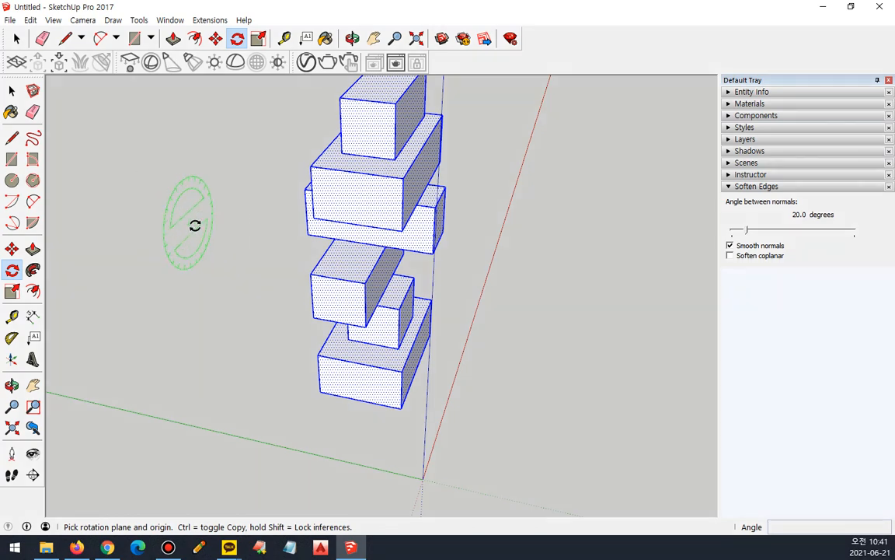
middle_click_drag(195, 226, 141, 249)
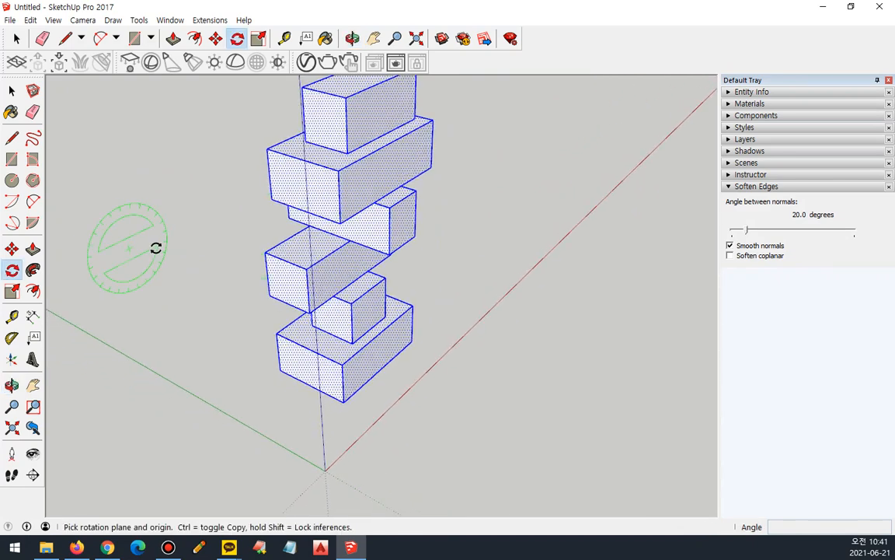
mouse_move(139, 247)
left_mouse_down()
mouse_move(143, 216)
mouse_move(221, 208)
left_mouse_up()
left_click_drag(137, 236, 155, 248)
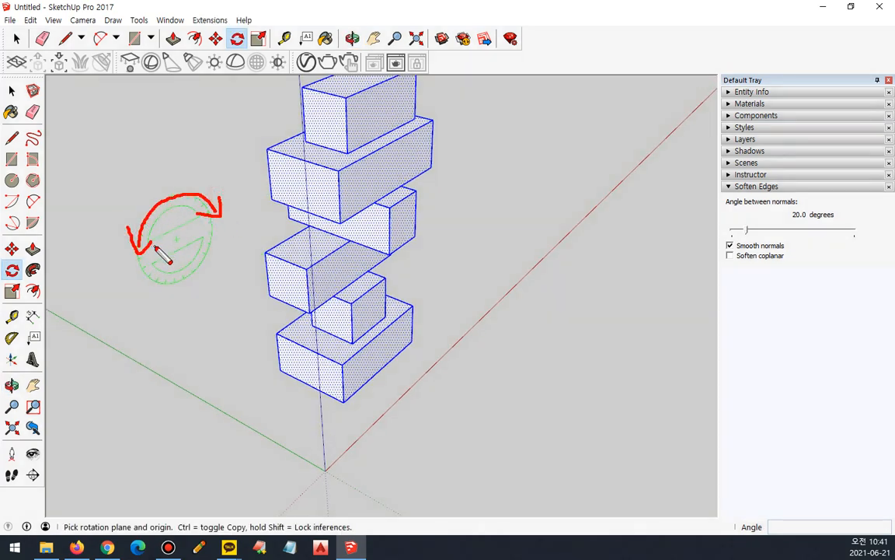
key("Escape")
key("shift")
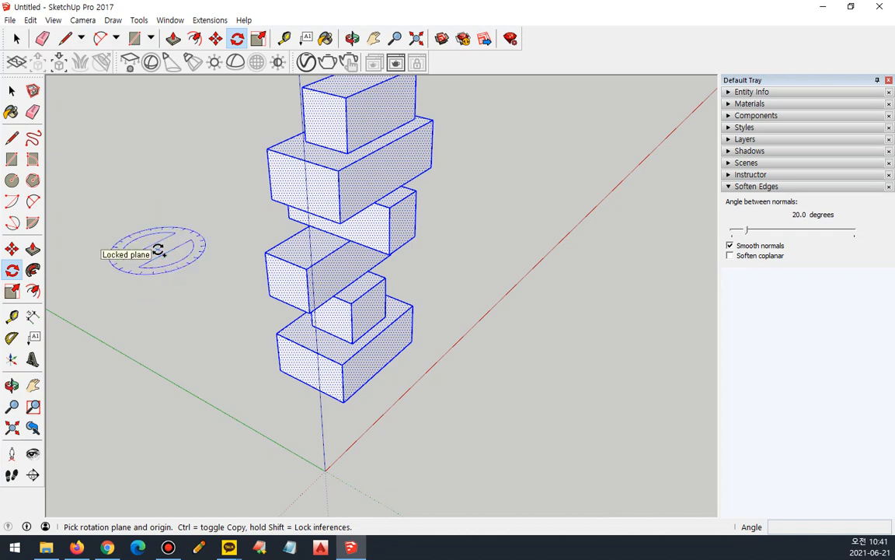
mouse_move(196, 225)
left_mouse_down()
mouse_move(208, 261)
mouse_move(185, 277)
mouse_move(198, 221)
left_mouse_up()
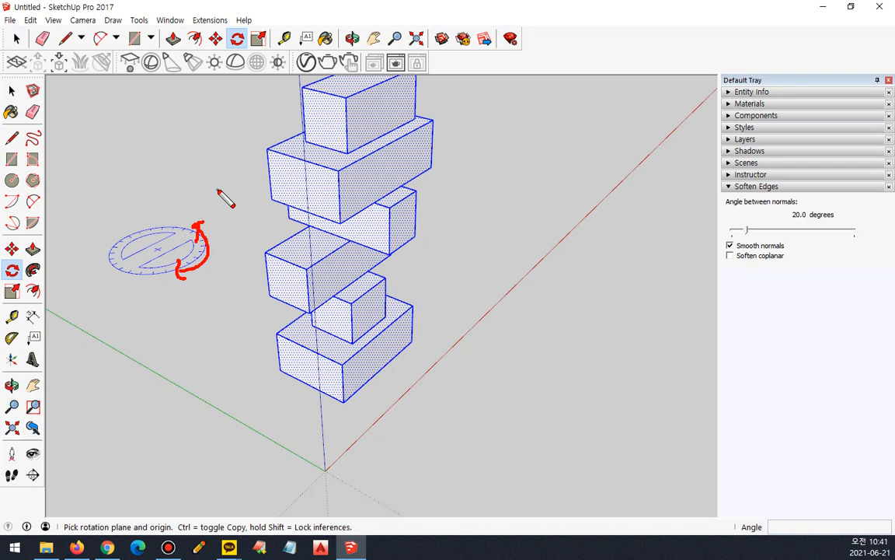
key("Escape")
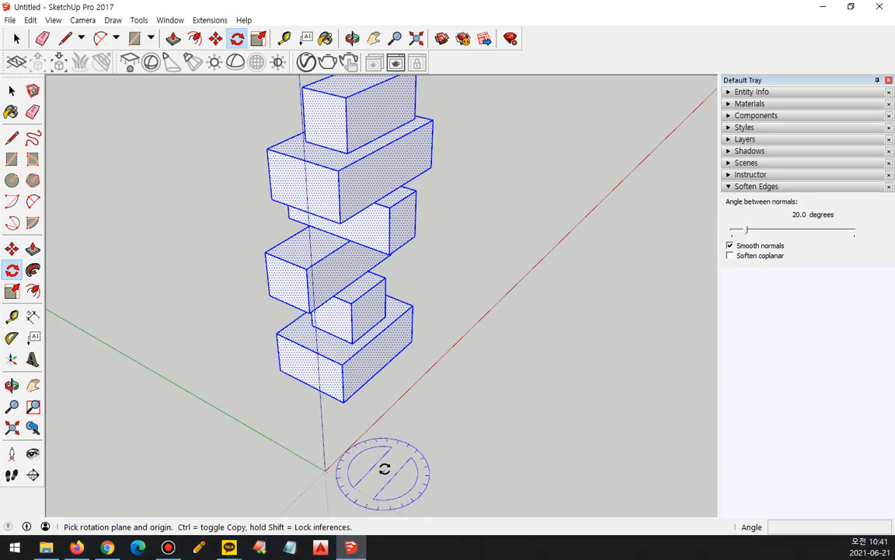
Rotate the column 90° about the blue axis around its nearest bottom corner, using the green axis direction as the baseline.
left_click(343, 399)
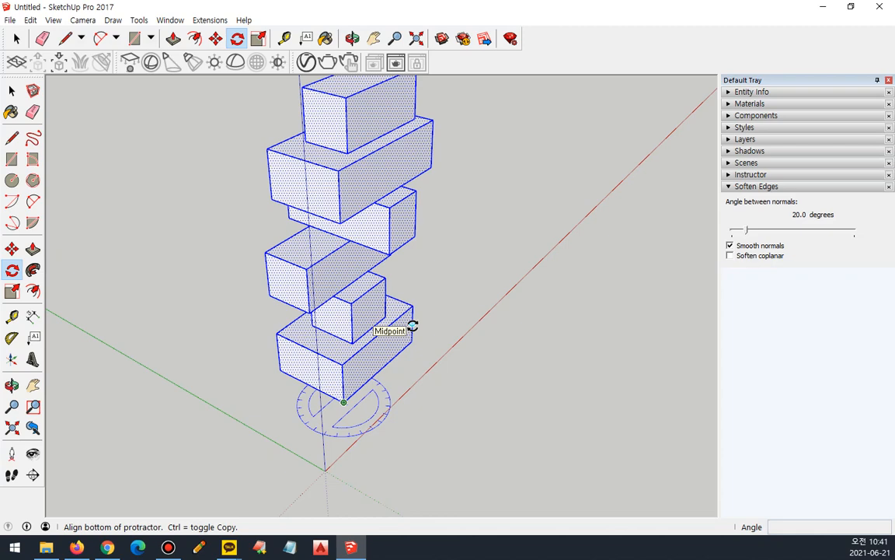
left_click(427, 442)
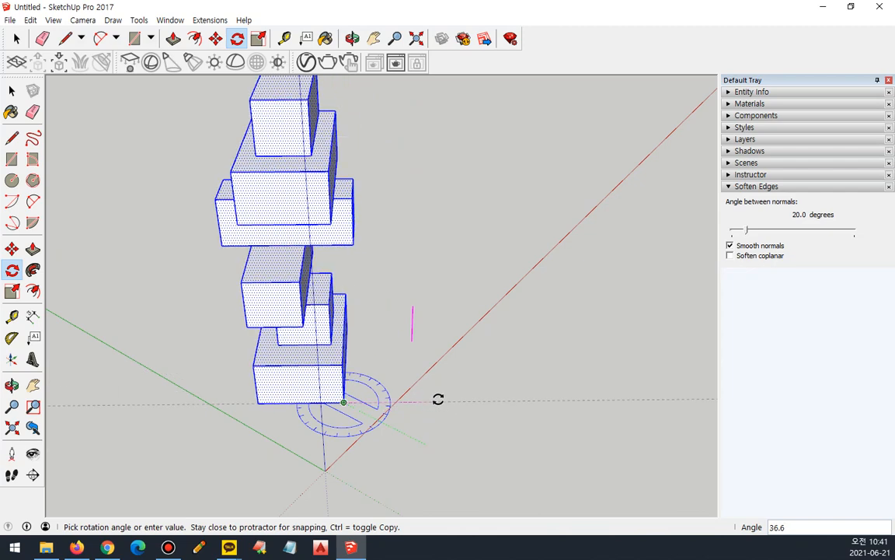
left_click(422, 330)
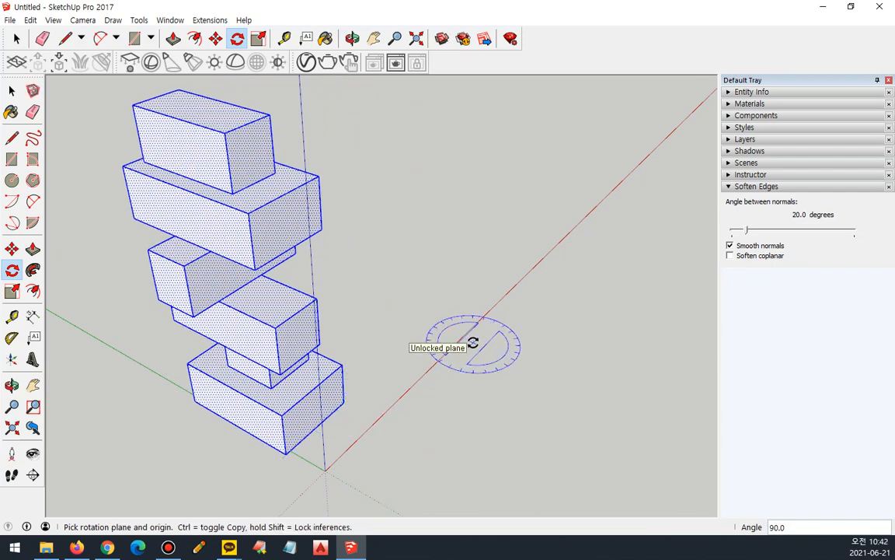
Tip the column over by rotating it 90° about the green axis around the same bottom corner, with the adjacent bottom edge as baseline.
left_click(344, 402)
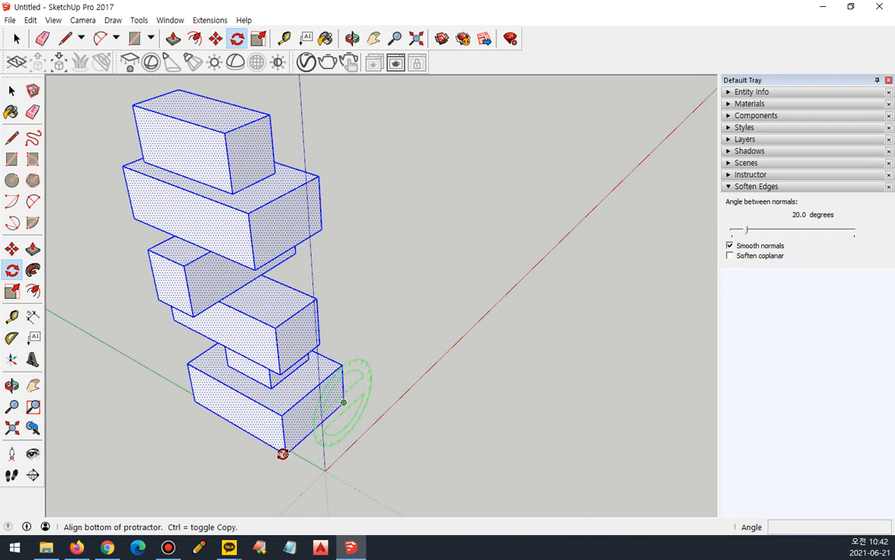
left_click(282, 454)
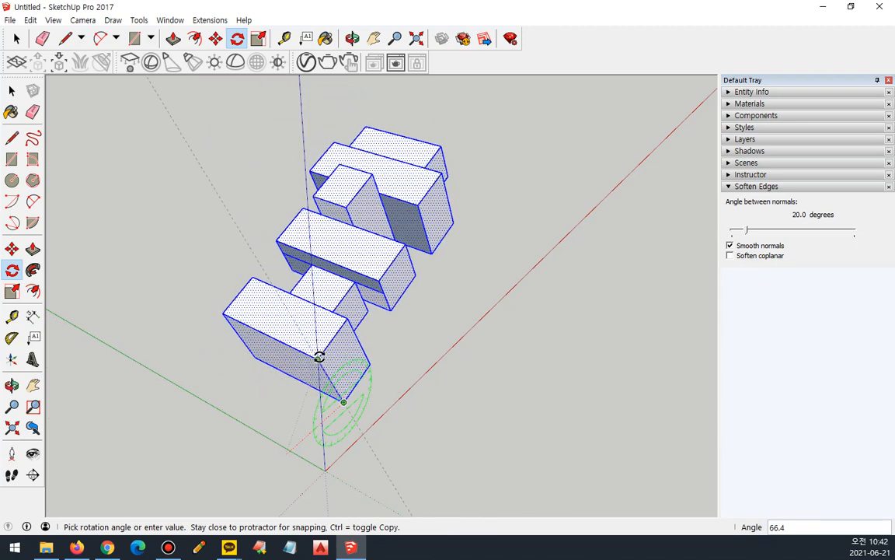
type("90")
key("Return")
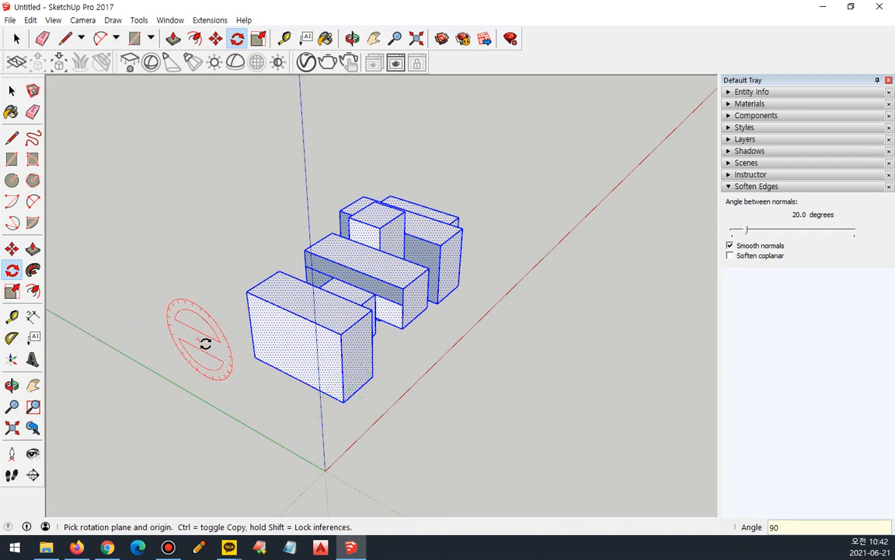
Rotate the lying column 90° about the red axis around the other bottom corner of its end face.
left_click(255, 358)
left_click(341, 401)
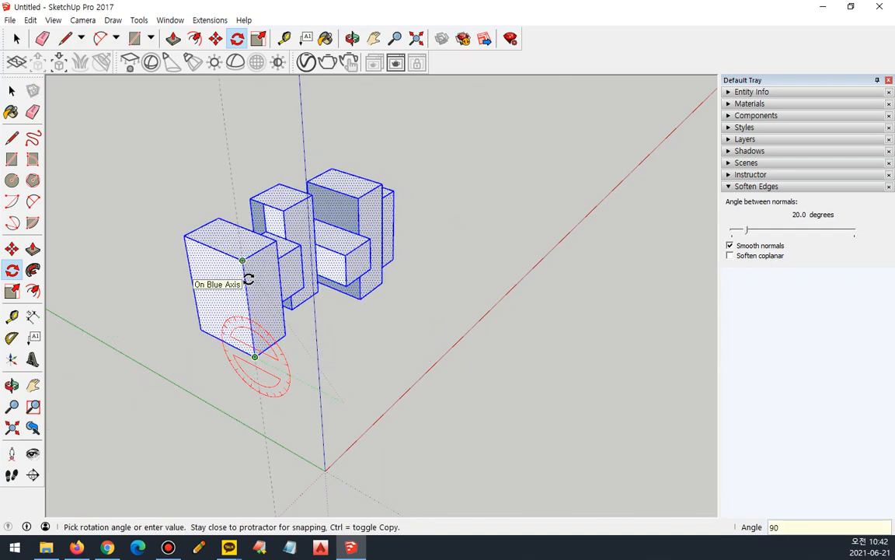
left_click(248, 279)
Stand the column upright by rotating it 90° about the green axis around its nearest bottom corner.
key("Left")
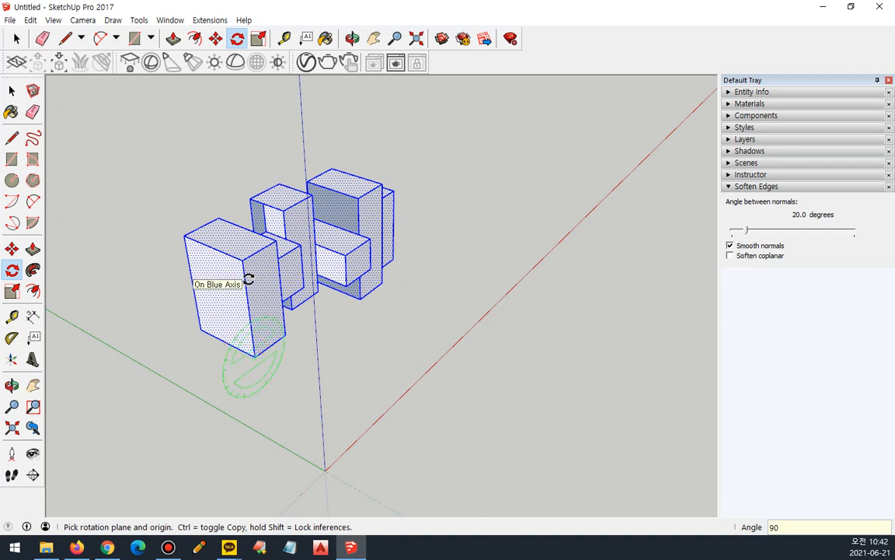
left_click(256, 356)
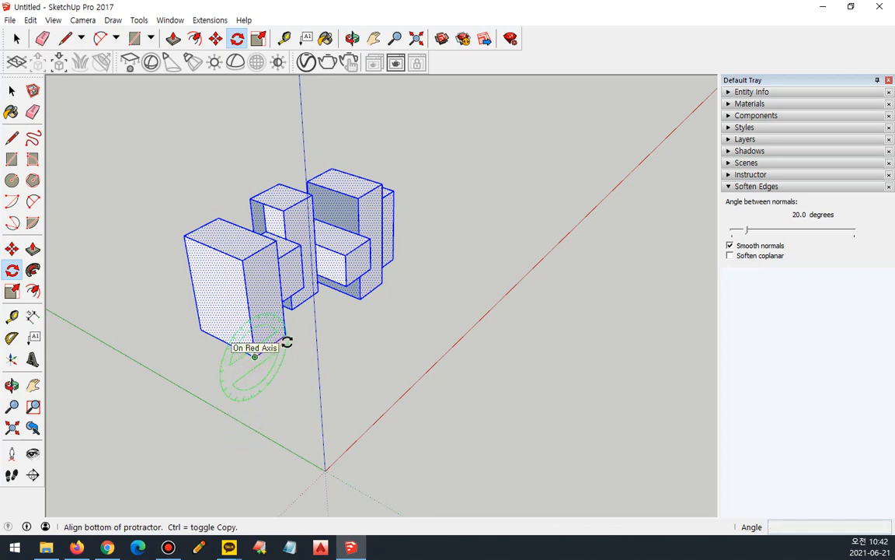
left_click(289, 335)
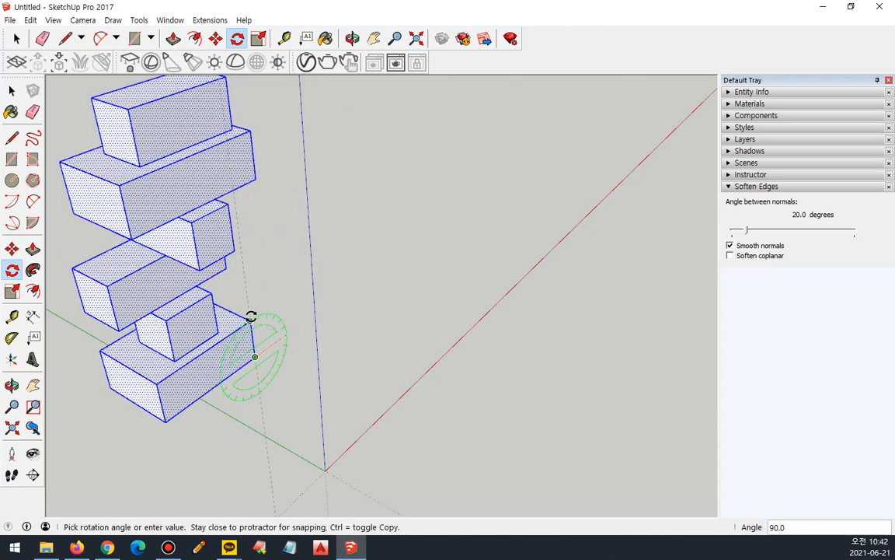
type("90")
key("Return")
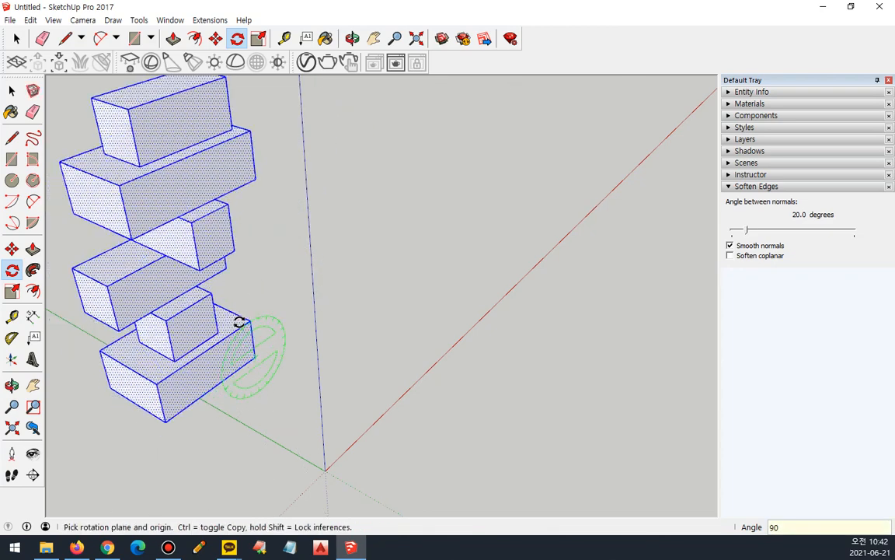
Rotate the upright column 90° about the blue axis around its front bottom corner, using the bottom edge as baseline.
middle_click_drag(301, 216, 234, 356)
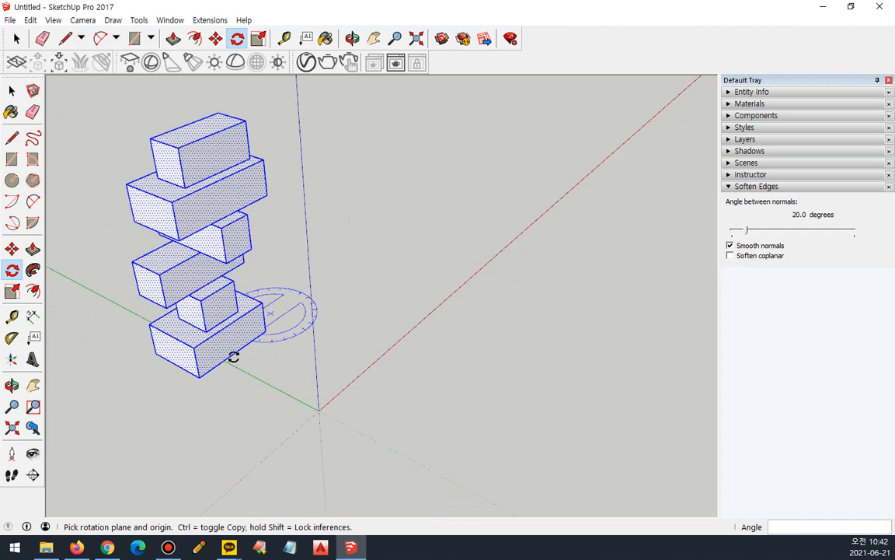
left_click(199, 376)
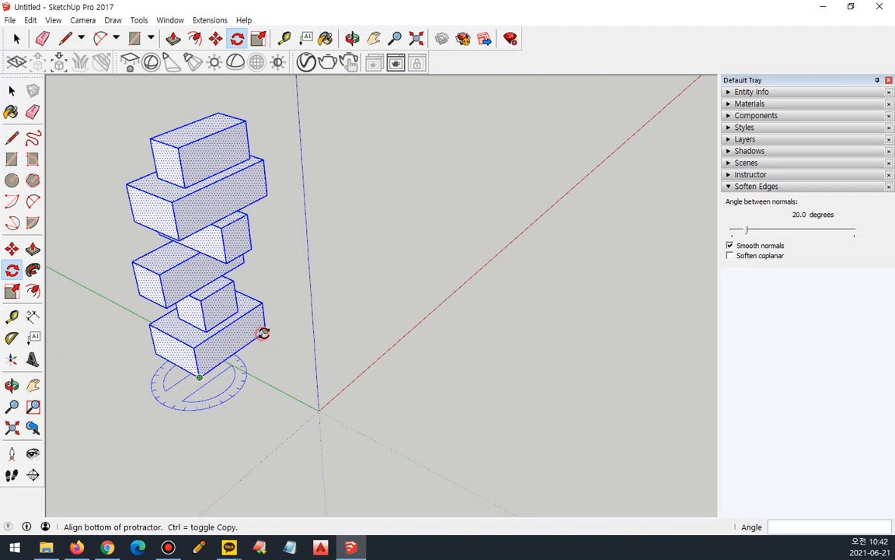
left_click(262, 333)
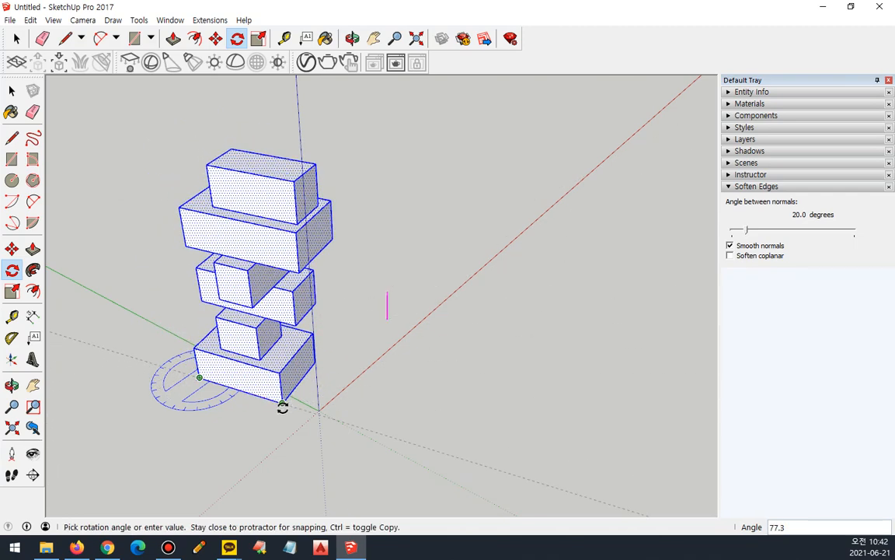
left_click(256, 415)
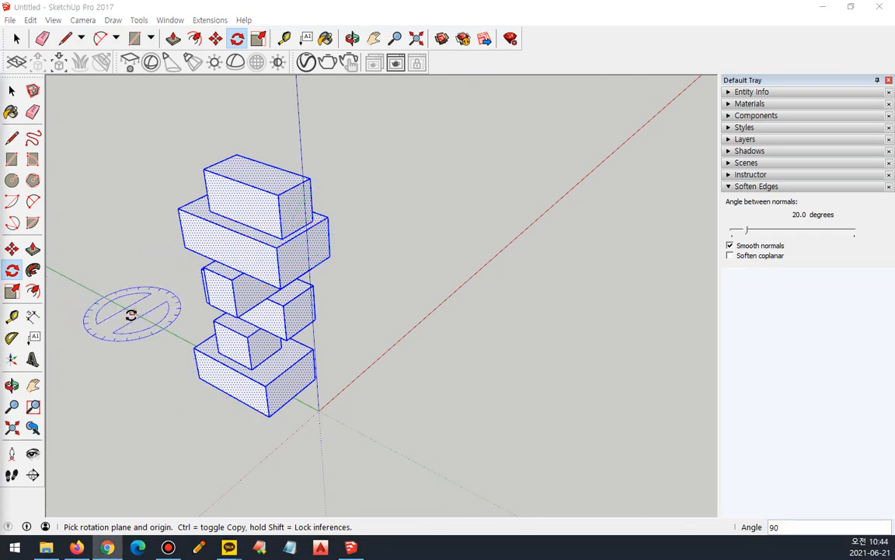
Scale the selected column uniformly to about 0.96 of its size.
left_click(12, 292)
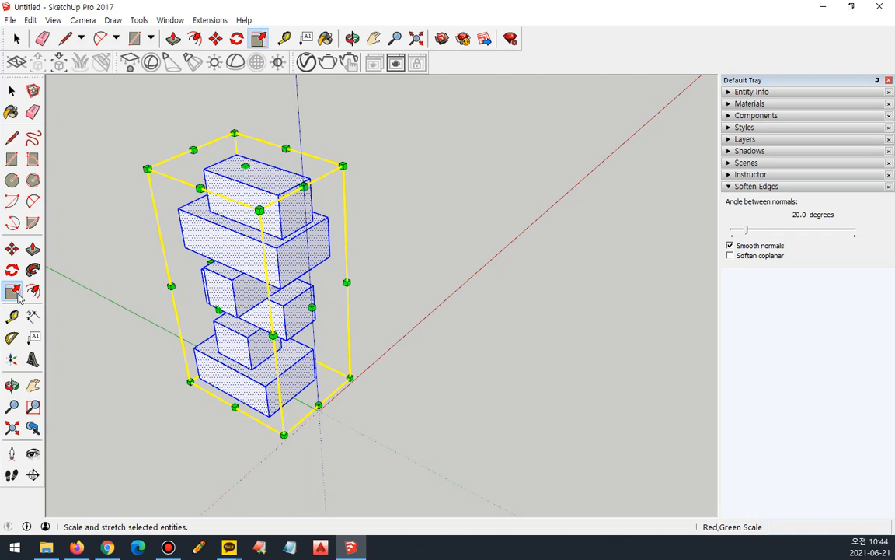
left_click(13, 291)
left_click_drag(246, 166, 235, 143)
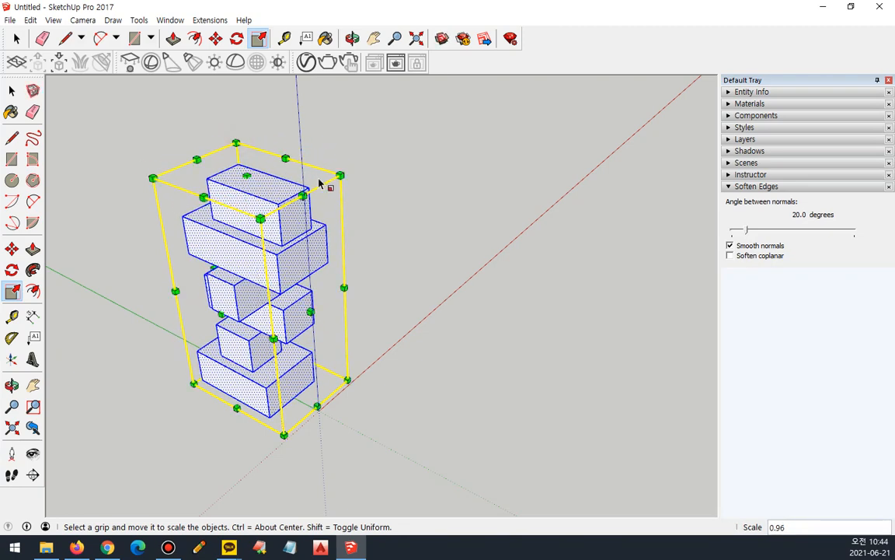
Resize the column uniformly from two diagonally opposite corner grips, finishing from the bottom corner at a factor of about 0.81.
mouse_move(342, 191)
left_mouse_down()
mouse_move(333, 183)
mouse_move(361, 179)
mouse_move(362, 189)
mouse_move(318, 182)
mouse_move(317, 162)
mouse_move(362, 169)
mouse_move(268, 252)
mouse_move(219, 321)
mouse_move(210, 387)
mouse_move(220, 382)
left_mouse_up()
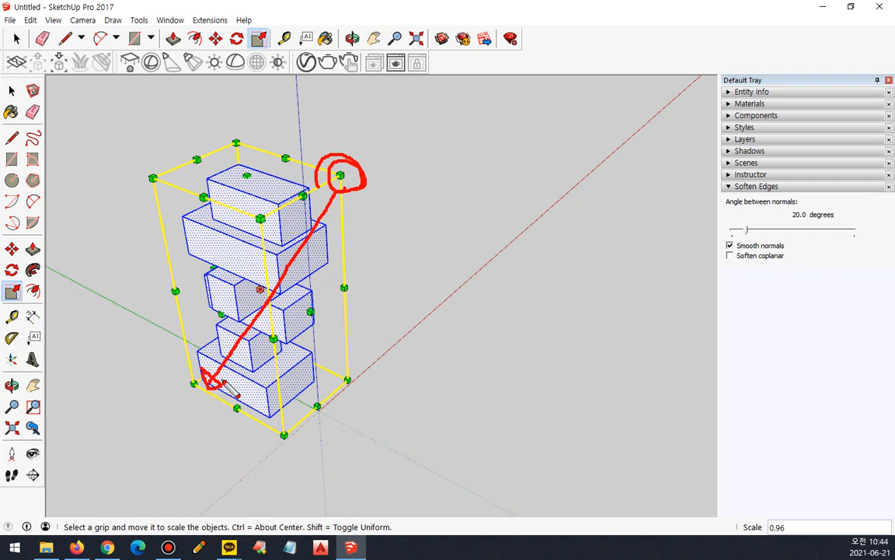
mouse_move(339, 176)
left_mouse_down()
mouse_move(316, 206)
mouse_move(350, 163)
left_mouse_up()
left_click_drag(187, 391, 213, 356)
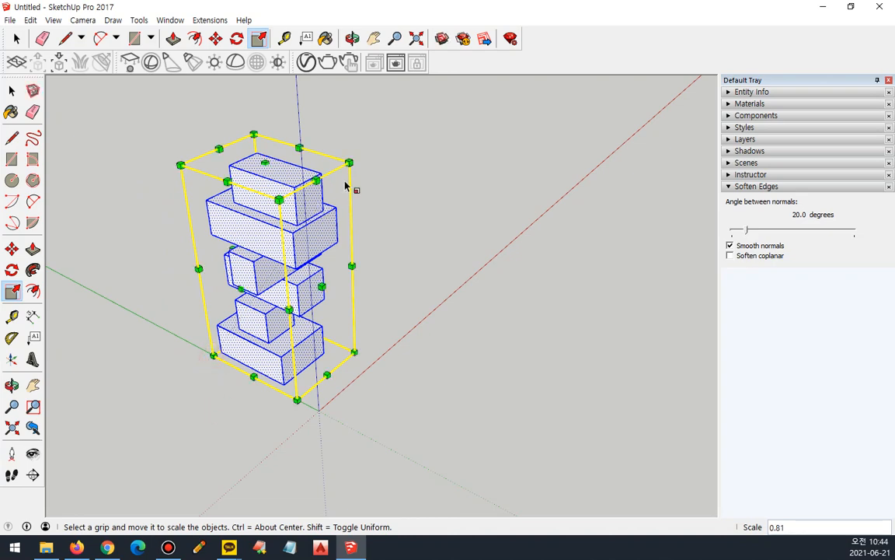
Enlarge the column uniformly to about 1.11 from a top corner grip of its bounding box.
left_click_drag(351, 160, 377, 147)
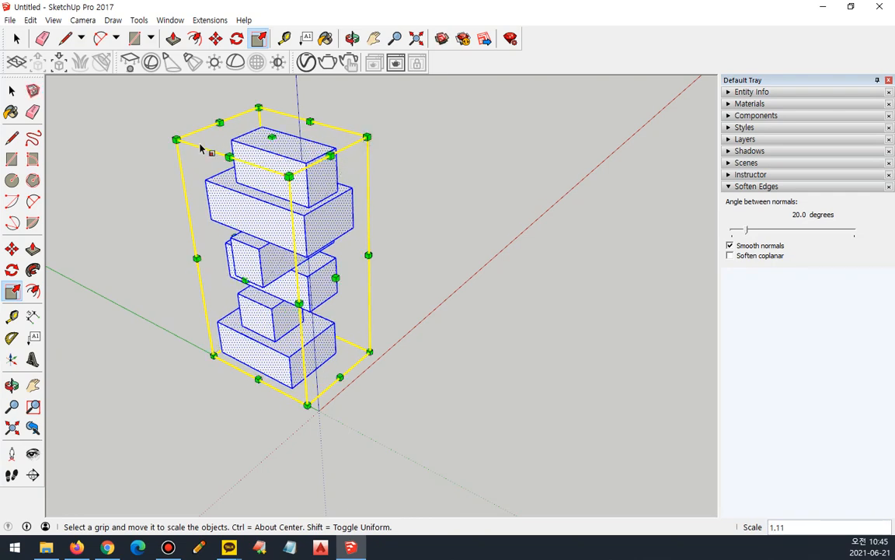
Try scaling the column from its different edge and corner grips to compare how each one resizes it.
left_click_drag(221, 124, 176, 152)
left_click_drag(222, 124, 183, 128)
left_click_drag(369, 138, 325, 228)
left_click_drag(241, 287, 404, 168)
left_click_drag(226, 123, 242, 187)
left_click_drag(261, 226, 198, 124)
left_click_drag(309, 122, 364, 136)
left_click_drag(176, 137, 248, 187)
left_click_drag(203, 236, 190, 210)
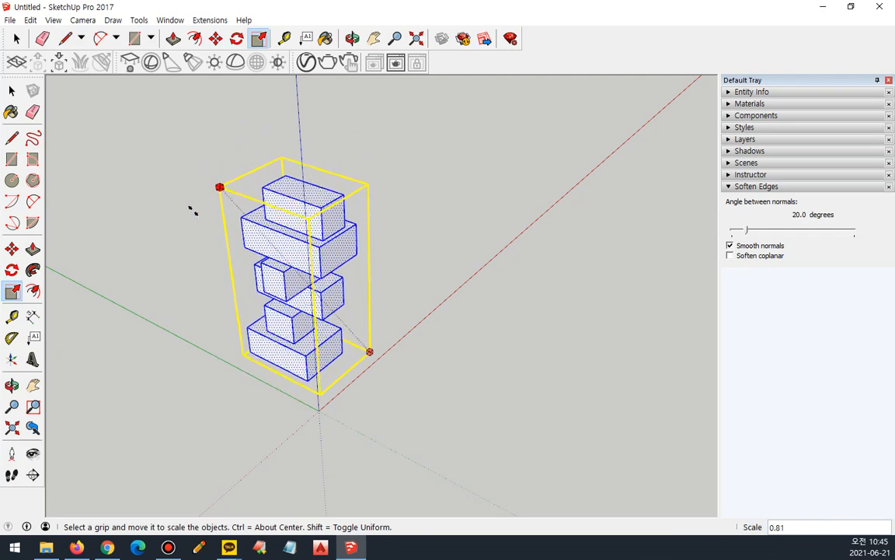
mouse_move(161, 185)
left_mouse_down("ctrl")
mouse_move(151, 180)
mouse_move(155, 192)
left_mouse_up("ctrl")
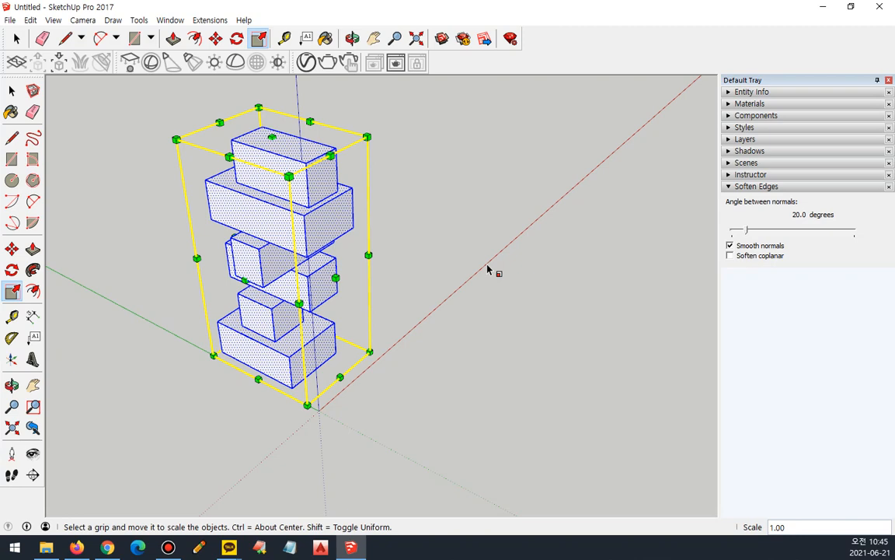
Scale the column down uniformly to about 0.94 and adjust its height from the top centre grip.
mouse_move(370, 134)
left_mouse_down("ctrl")
mouse_move(355, 175)
mouse_move(316, 221)
mouse_move(376, 108)
mouse_move(312, 202)
mouse_move(361, 137)
mouse_move(326, 198)
mouse_move(368, 133)
mouse_move(314, 222)
mouse_move(367, 138)
left_mouse_up("ctrl")
left_click_drag(310, 120, 282, 134)
left_click_drag(220, 123, 226, 142)
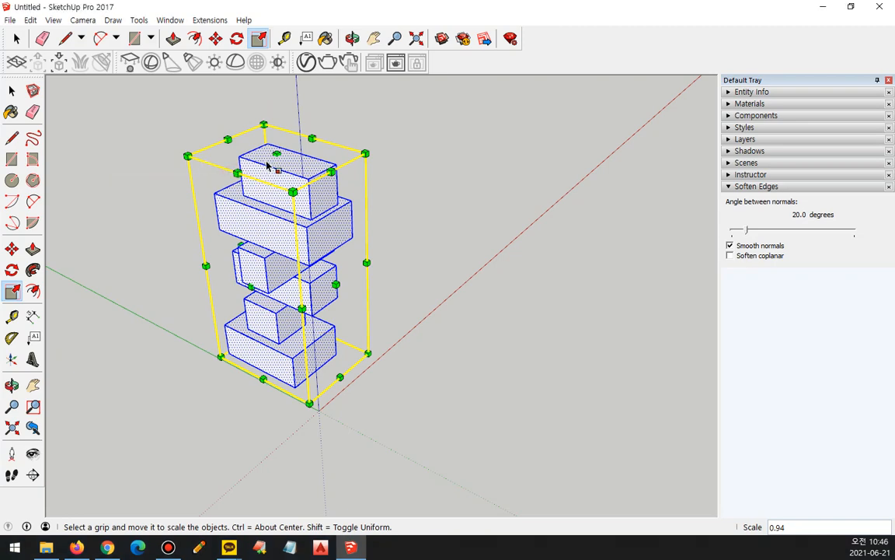
mouse_move(276, 153)
left_mouse_down("shift")
mouse_move(280, 191)
mouse_move(276, 139)
left_mouse_up("shift")
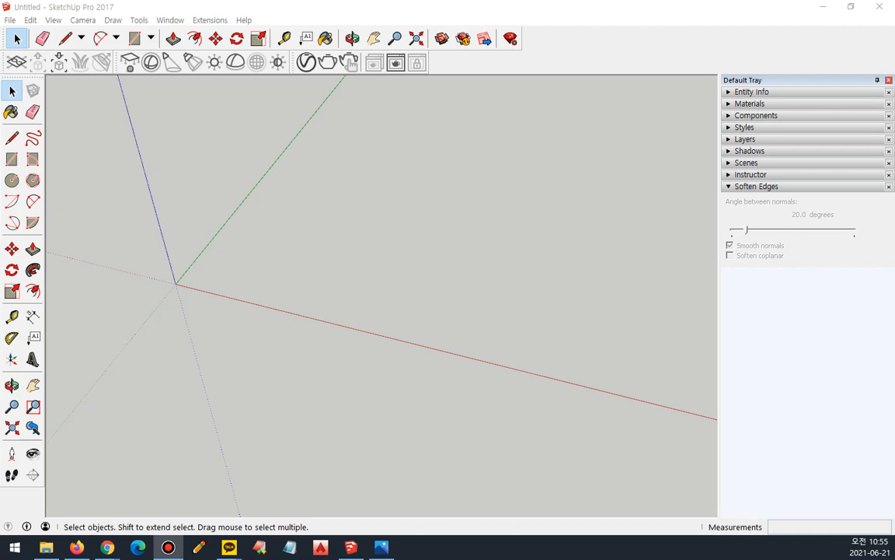
Start a freehand line with the Line tool at a free point in the open area between the red and green axes.
left_click(11, 138)
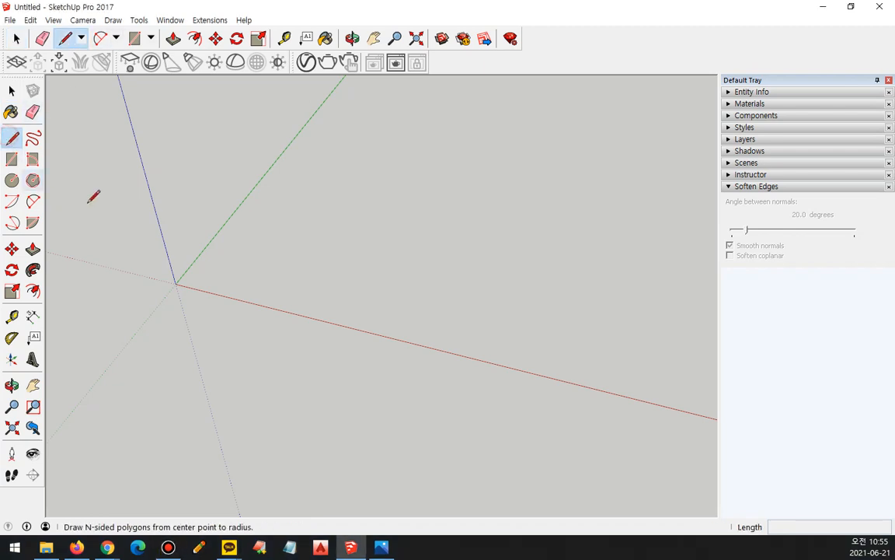
left_click(275, 234)
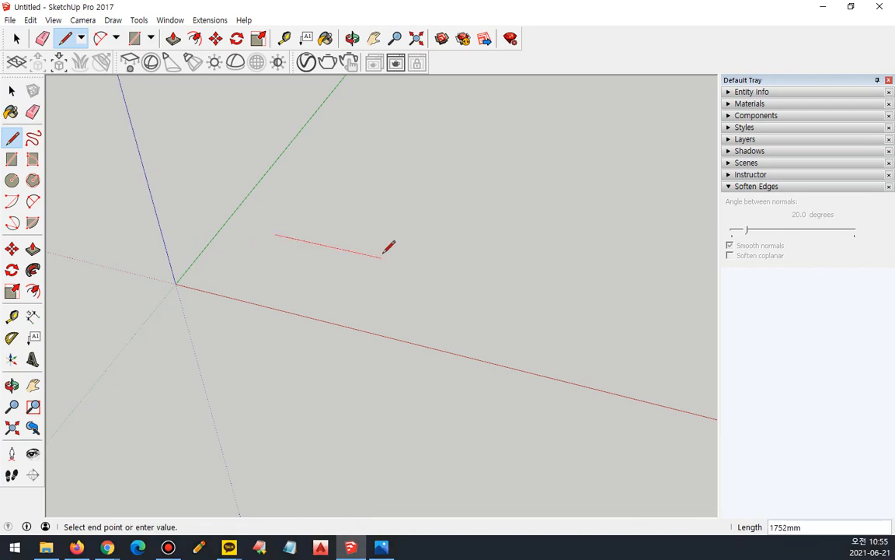
key("ctrl+shift+3")
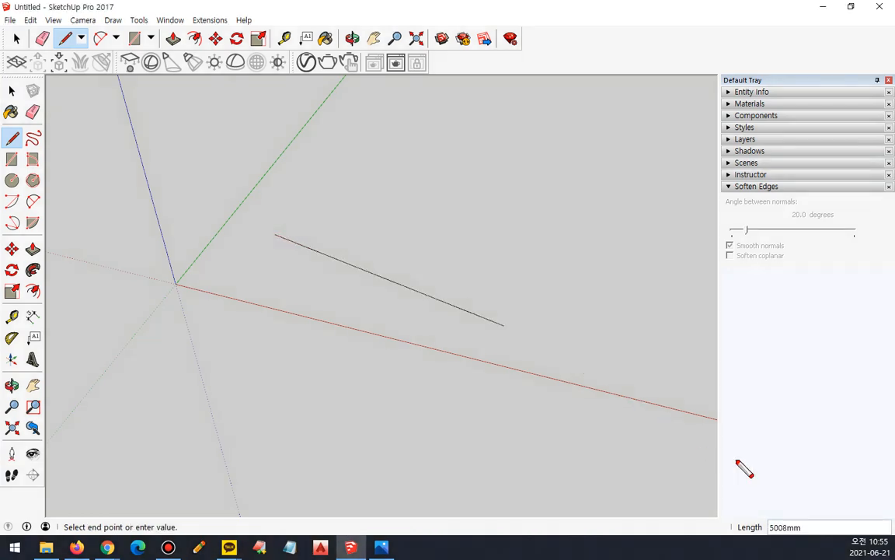
left_click_drag(769, 533, 784, 524)
key("Escape")
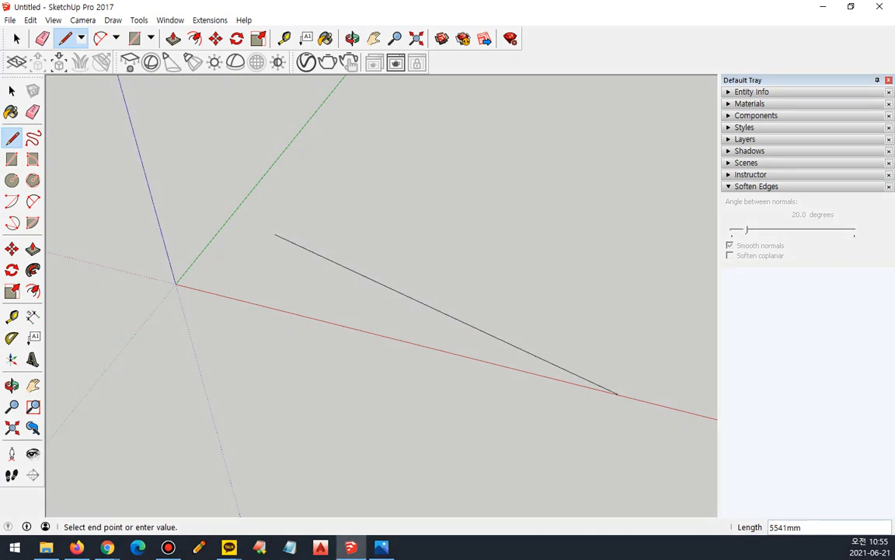
Switch to Notepad and write [x,y,z] on an indented second line.
left_click(290, 547)
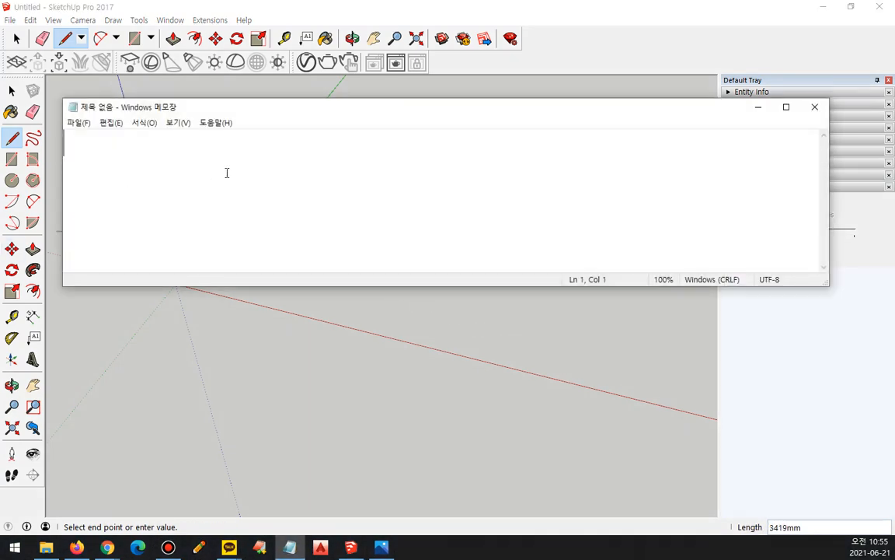
key("Return")
key("Tab")
type("[]")
key("Left")
type("x")
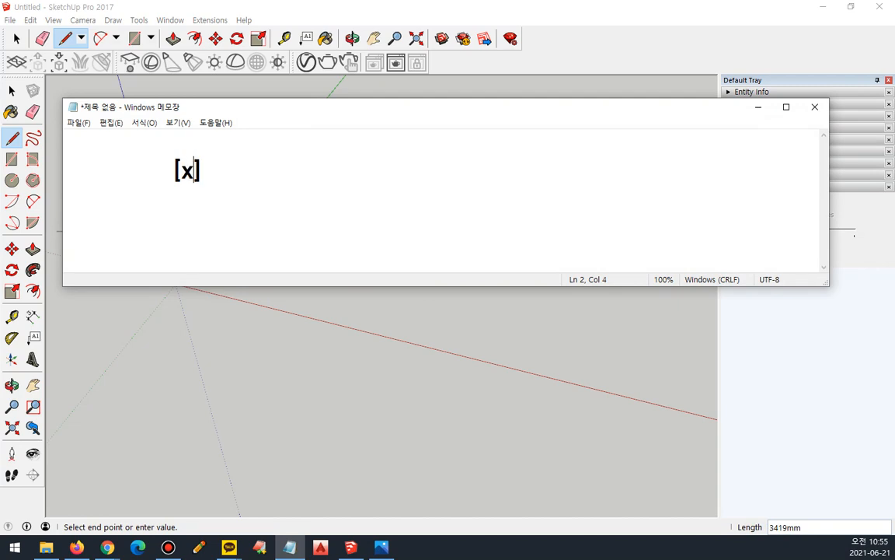
type(",y,z")
key("Right")
Add <x,y,z> on an indented line below [x,y,z].
key("Return")
key("Tab")
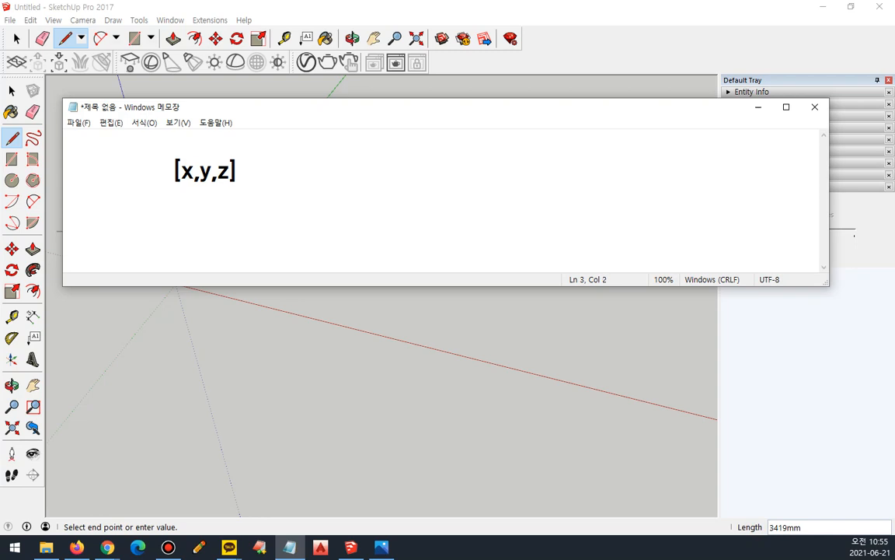
type("<x,y,z>")
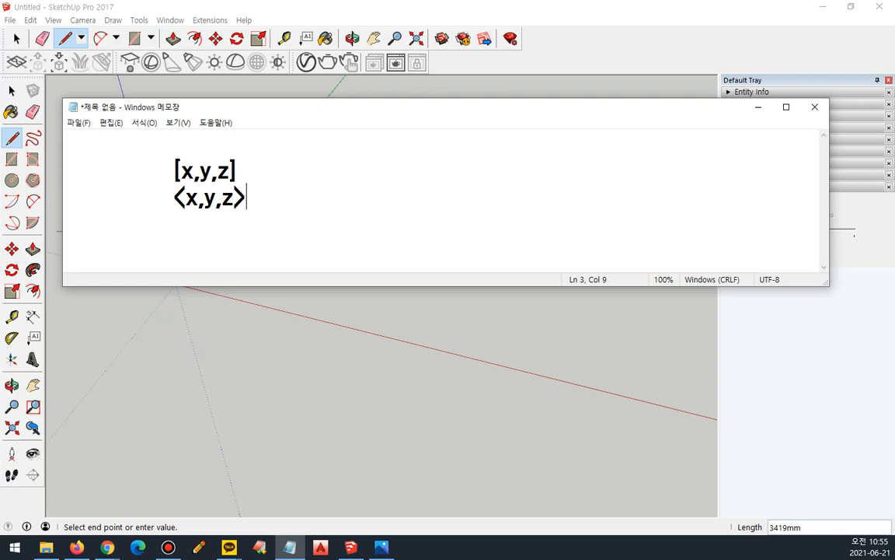
Label [x,y,z] with "-> 절대좌표" and <x,y,z> with "-> 상대좌표".
key("Up")
type("-> 절대좌표")
key("Down")
type("-> 상대좌")
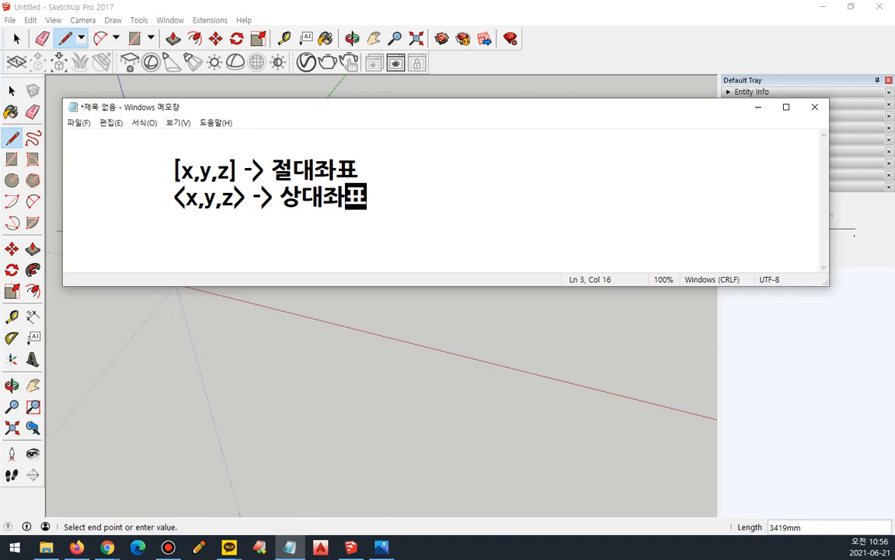
Align the arrows of both coordinate labels by replacing the space before each with a tab.
key("Up")
key("Left")
key("Left")
key("Left")
key("Left")
key("Left")
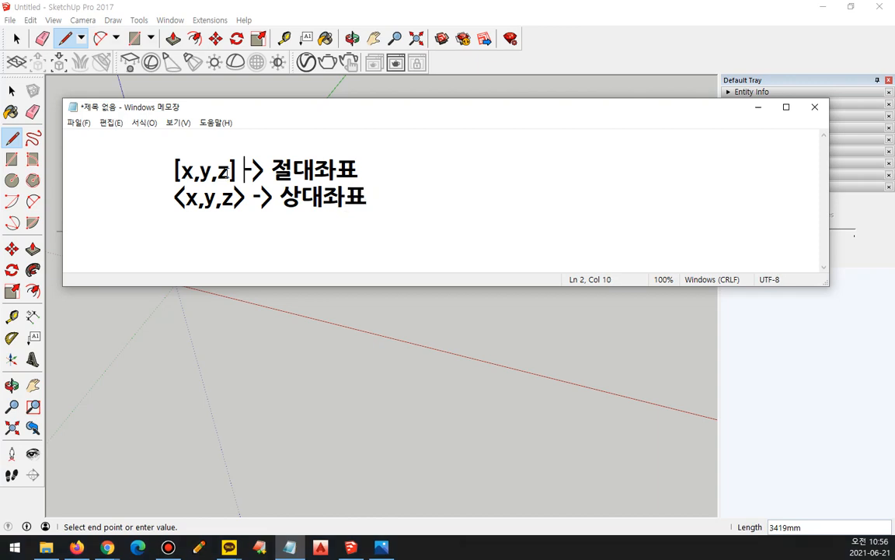
key("Down")
key("Up")
key("BackSpace")
key("Delete")
key("BackSpace")
key("Tab")
key("Down")
key("Left")
key("Left")
key("BackSpace")
key("Tab")
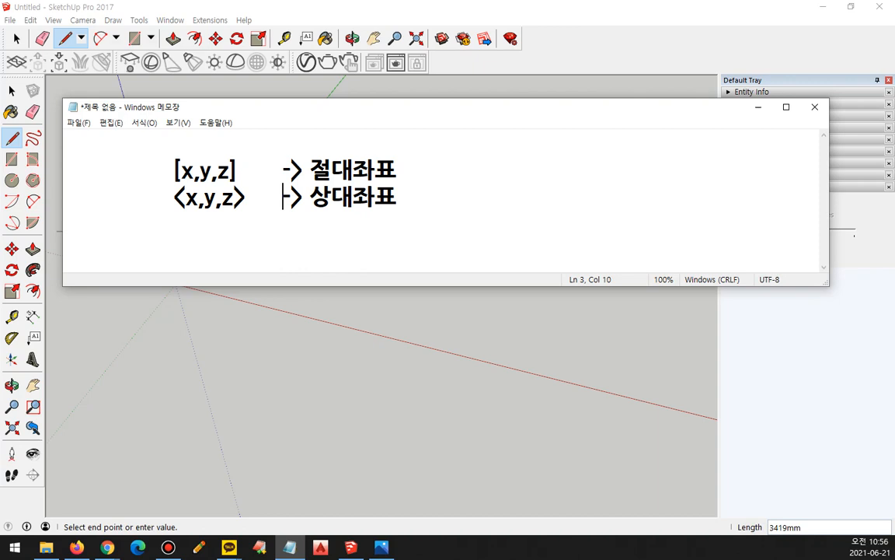
Add the short form [x,y,] after 절대좌표 and set it apart with a tab.
left_click(183, 173)
left_click(177, 197)
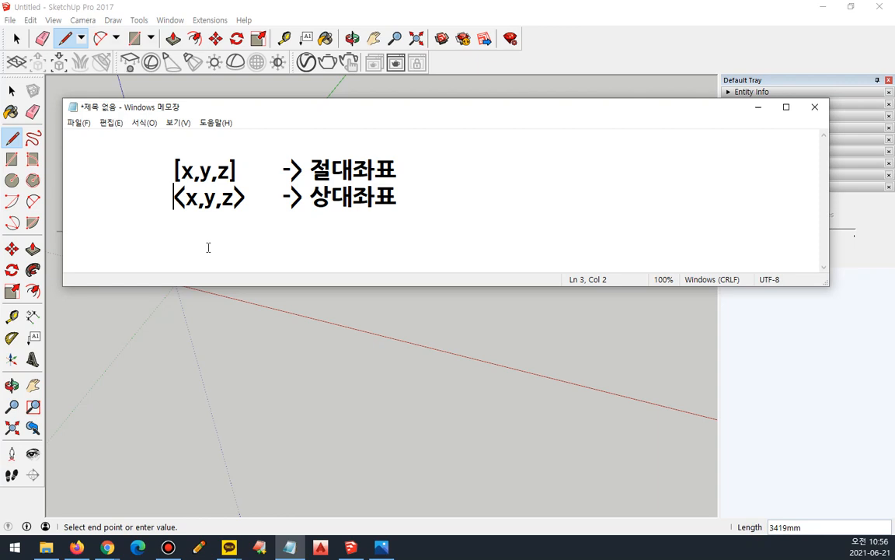
key("Up")
key("End")
type("[ㅌ]")
key("Left")
type("ㅌ")
key("BackSpace")
type("x,")
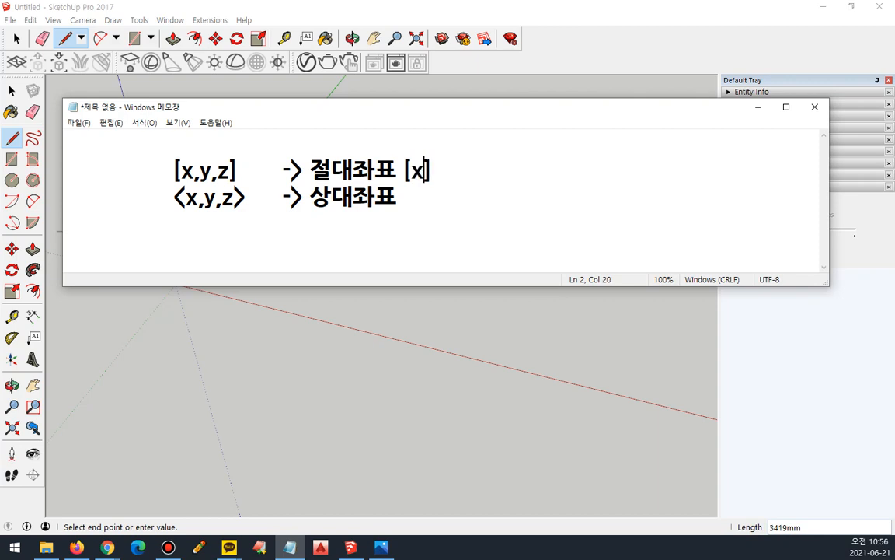
type("y,")
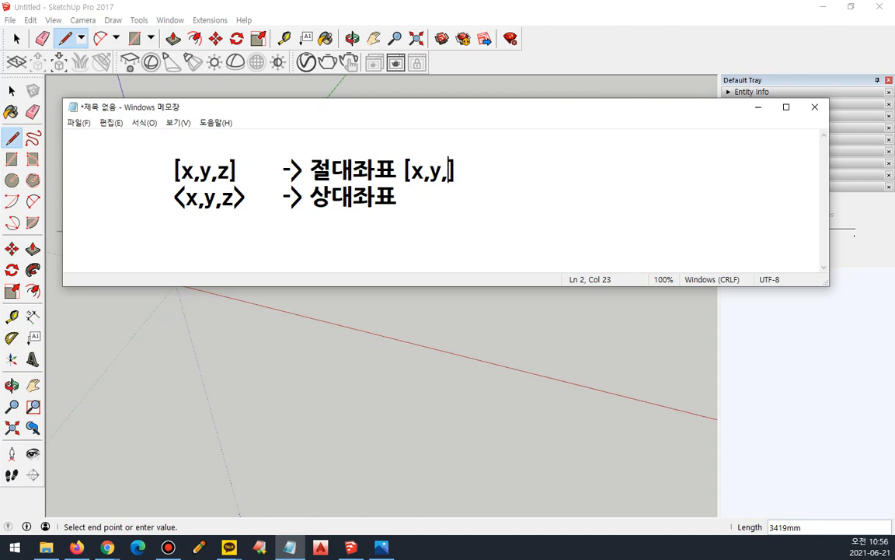
key("Right")
key("Left")
key("Left")
key("Left")
key("Left")
key("Left")
key("Left")
key("Tab")
Annotate the short form [x,y,] with "-> z 생략".
key("End")
type("-> z생량")
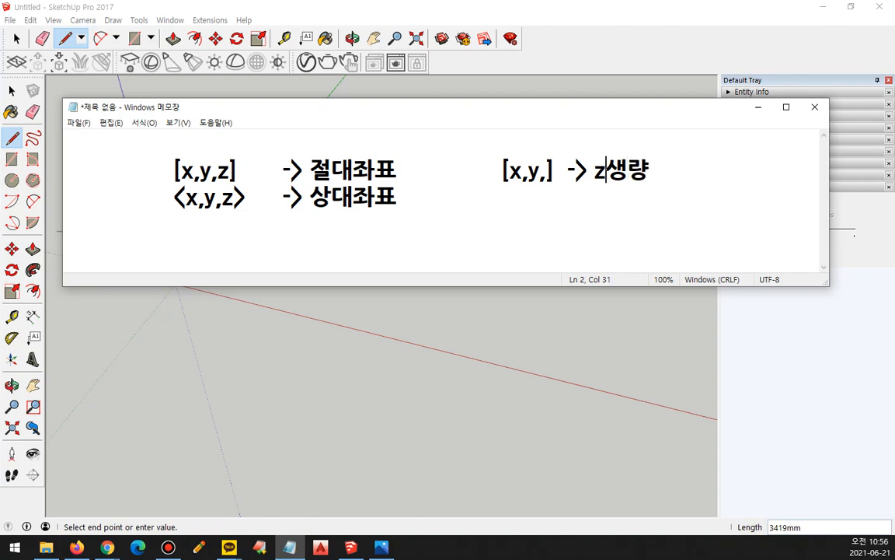
key("BackSpace")
type("fi")
key("BackSpace")
key("BackSpace")
type("략")
Write the relative short form <x,y,> on the 상대좌표 line, aligned under [x,y,].
key("Left")
key("Left")
key("Left")
key("Left")
key("Left")
key("Down")
key("Tab")
type("<x,y,z")
key("BackSpace")
type("x,")
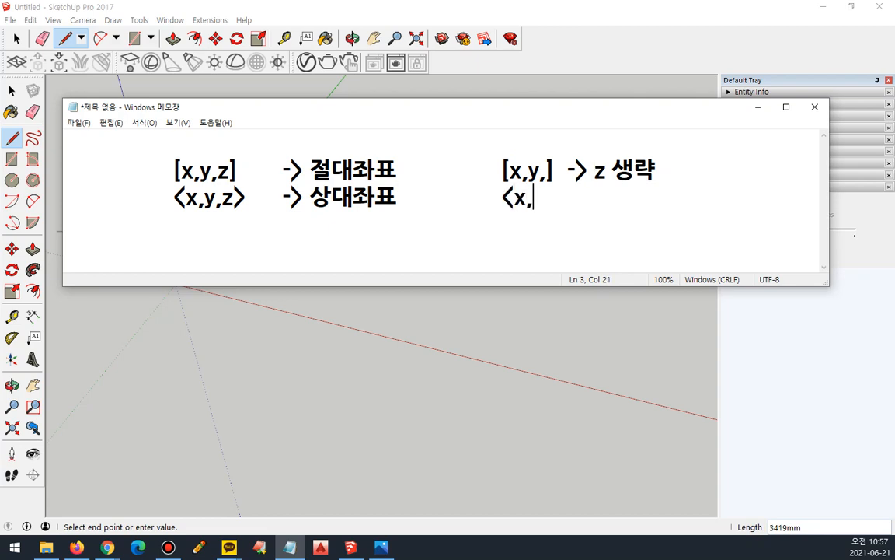
type("y,>")
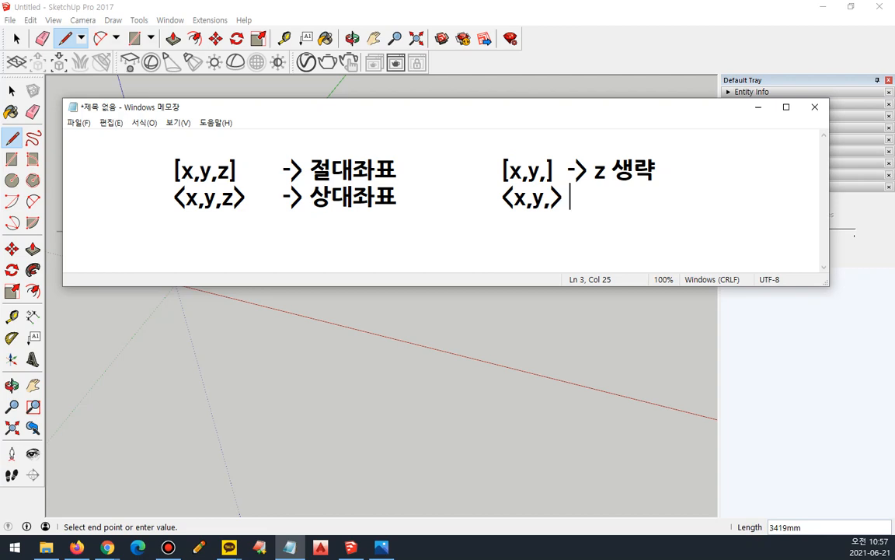
Return to SketchUp and cancel the pending line.
mouse_move(542, 207)
left_mouse_down()
mouse_move(554, 210)
mouse_move(544, 213)
left_mouse_up()
left_click(501, 15)
key("Escape")
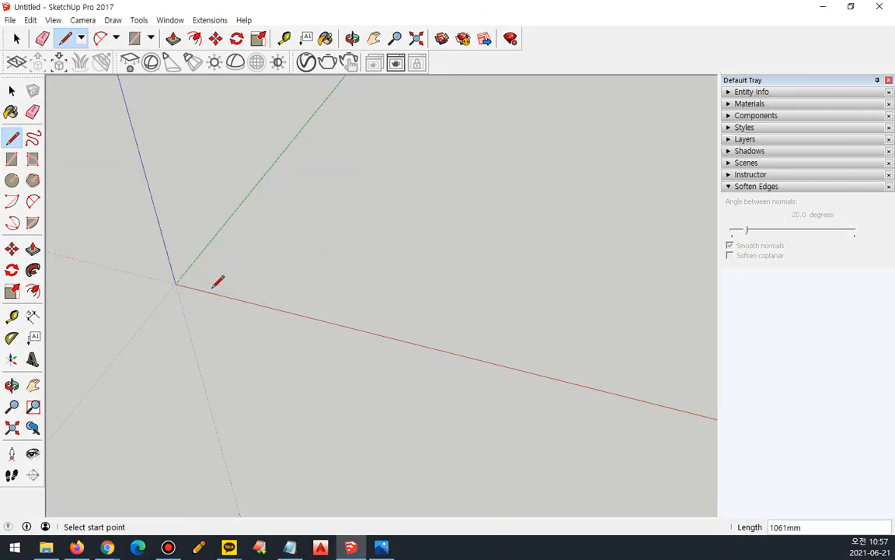
Try entering the absolute coordinates [1000,1000,0] for the line before picking a start point.
type("[]")
type("100,")
type("100")
type(",")
type("1000")
type(",1000,")
key("BackSpace")
key("BackSpace")
key("BackSpace")
key("BackSpace")
key("BackSpace")
key("BackSpace")
key("BackSpace")
key("BackSpace")
key("BackSpace")
key("BackSpace")
type("1000,1000")
Draw a line from the origin along the red axis to the absolute point [10000,0,].
left_click(176, 283)
type("10000,")
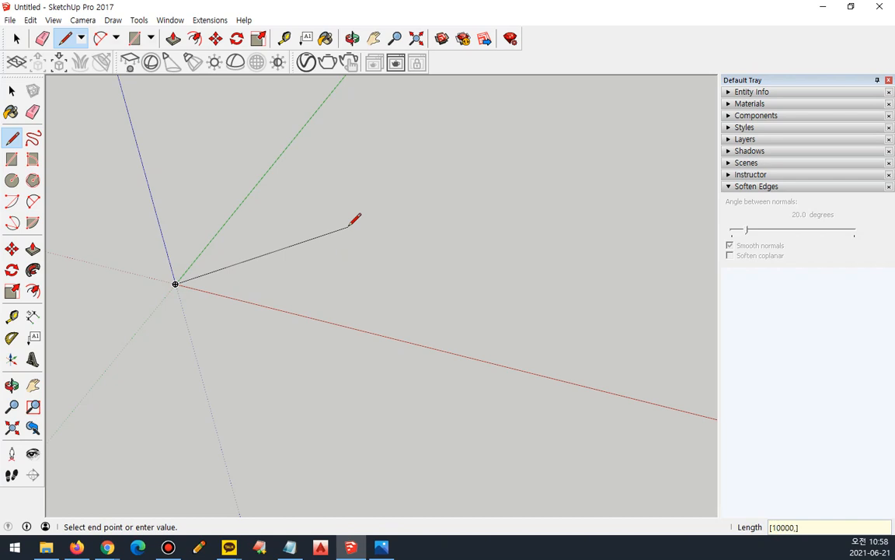
type("0,")
key("Return")
Continue the line from the far end of the red-axis edge to the absolute point [10000,10000,].
scroll(354, 220, "down", 5)
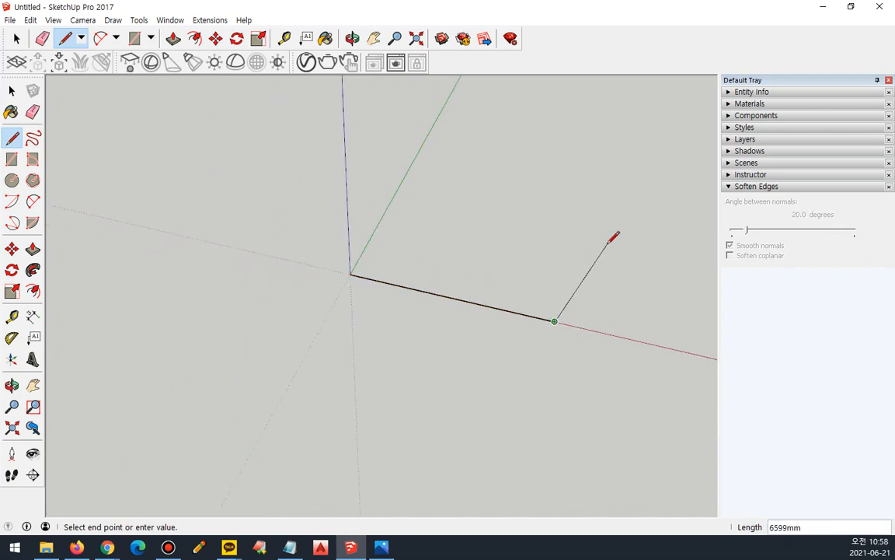
type("[10000,10000,")
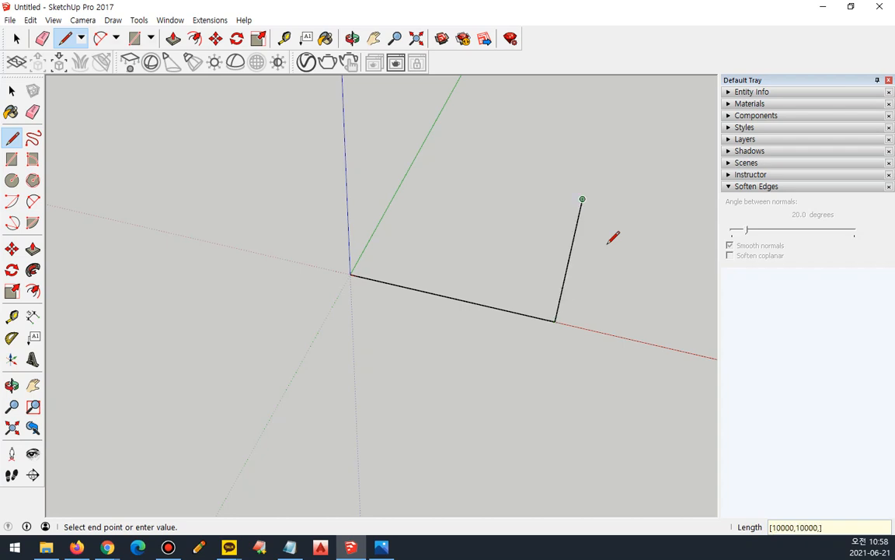
Change the second line's end point to [0,10000,0] and undo that line.
key("BackSpace")
key("BackSpace")
key("BackSpace")
key("BackSpace")
key("BackSpace")
key("BackSpace")
key("BackSpace")
key("BackSpace")
key("BackSpace")
key("BackSpace")
key("BackSpace")
key("BackSpace")
type("0,10000,0")
key("Return")
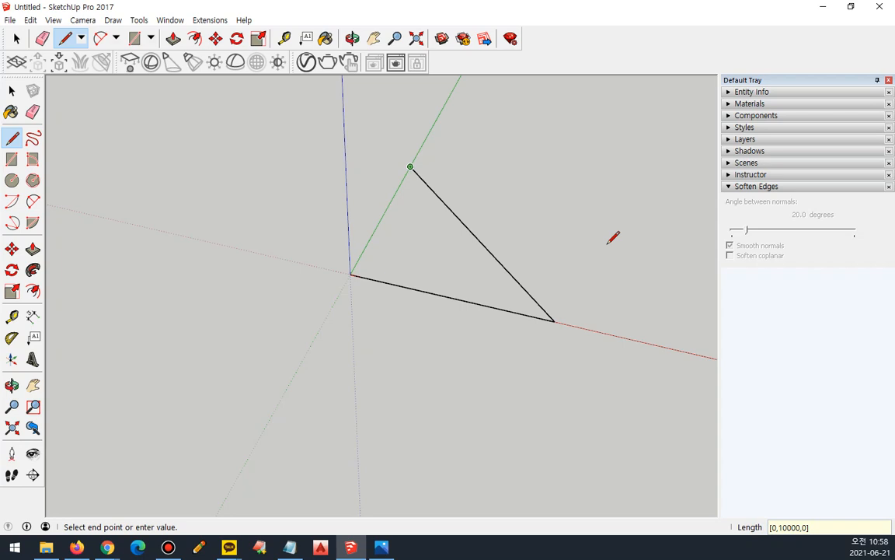
key("ctrl+z")
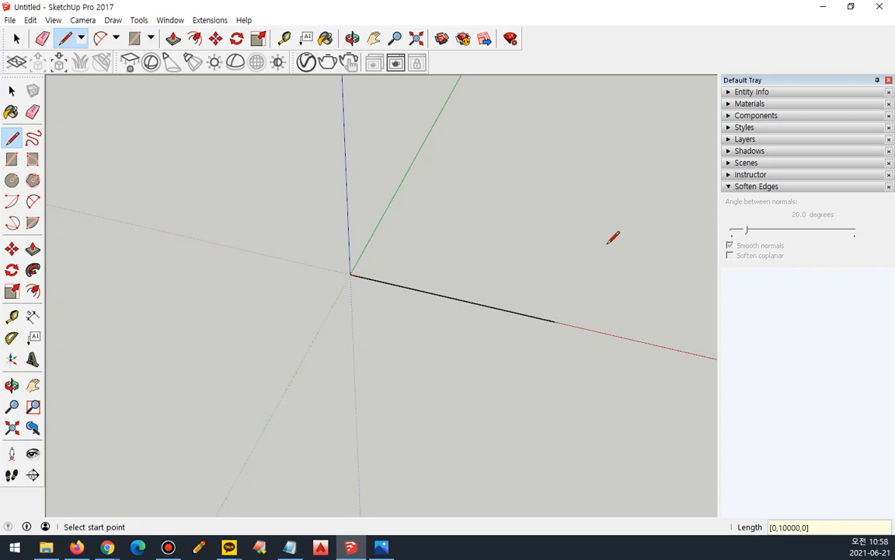
Draw a line from the far end of the red-axis edge to the absolute point [0,10000,0].
left_click(554, 321)
type("[")
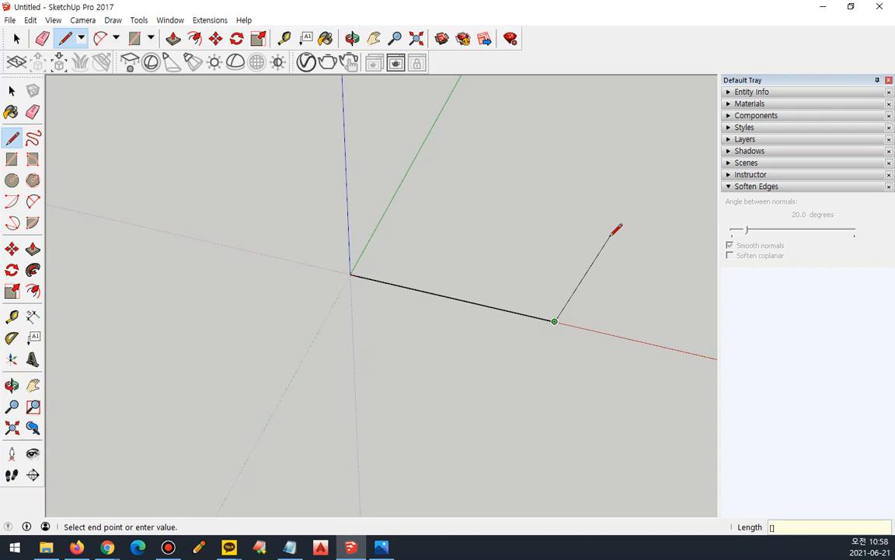
type("0,1000]")
key("BackSpace")
type("0,0]")
key("Return")
type("\\")
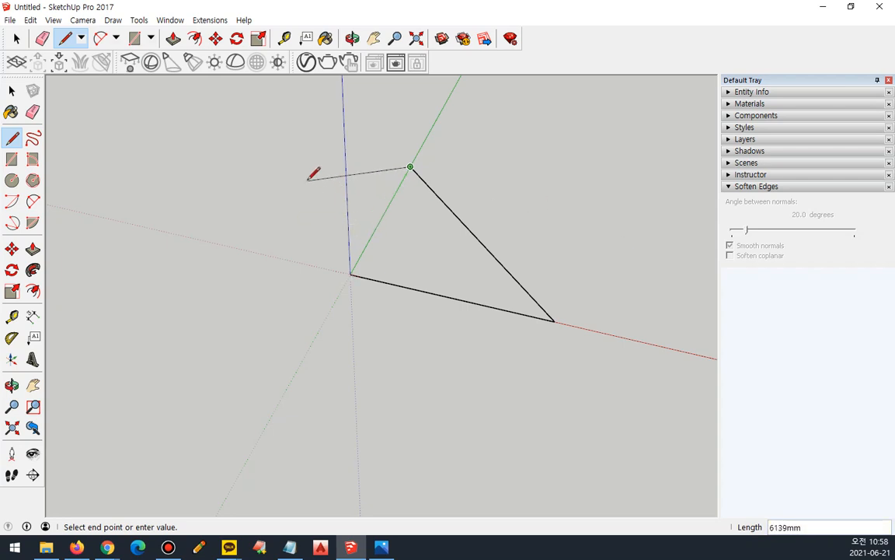
Close the triangle back to the origin with a line using the relative coordinates <0,-10000,>.
type("<>")
type("0,")
type("-10000,>")
key("Return")
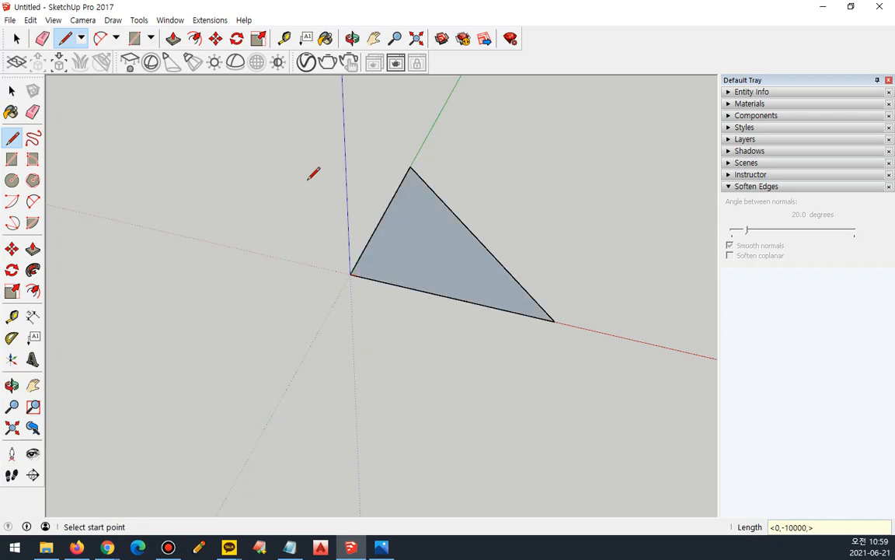
Draw a 1000 mm line along the red direction from a free point beside the triangle, using relative coordinates.
left_click(143, 348)
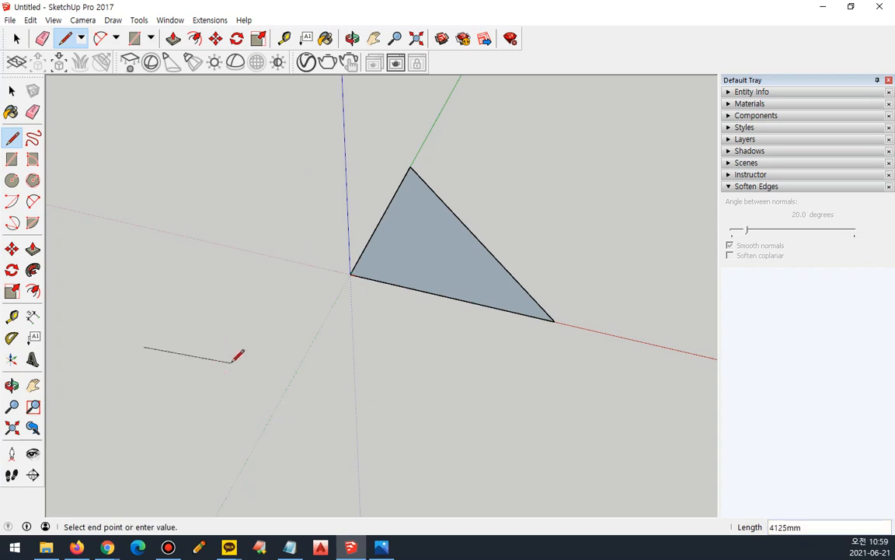
type("<>")
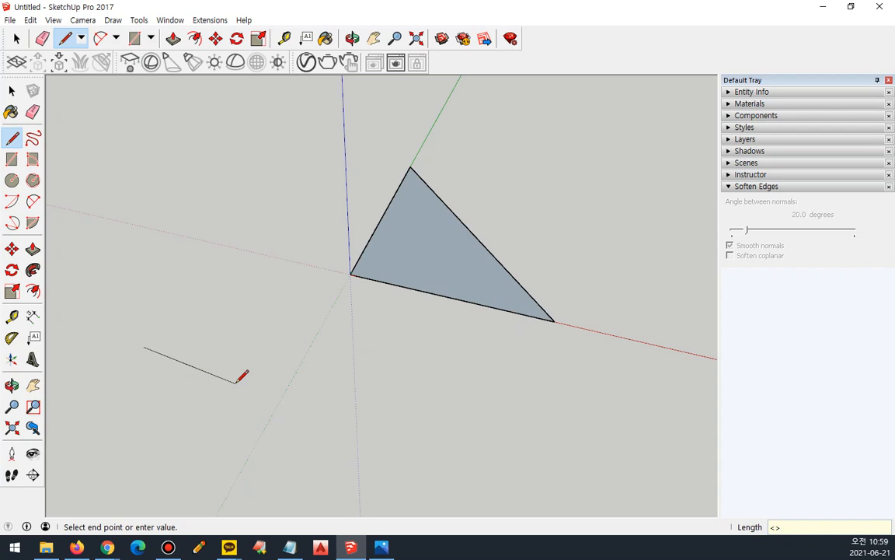
type("1000,0,")
key("Return")
Continue from the end of the short line with a segment using the relative coordinates <0,1000,>.
scroll(161, 353, "up", 5)
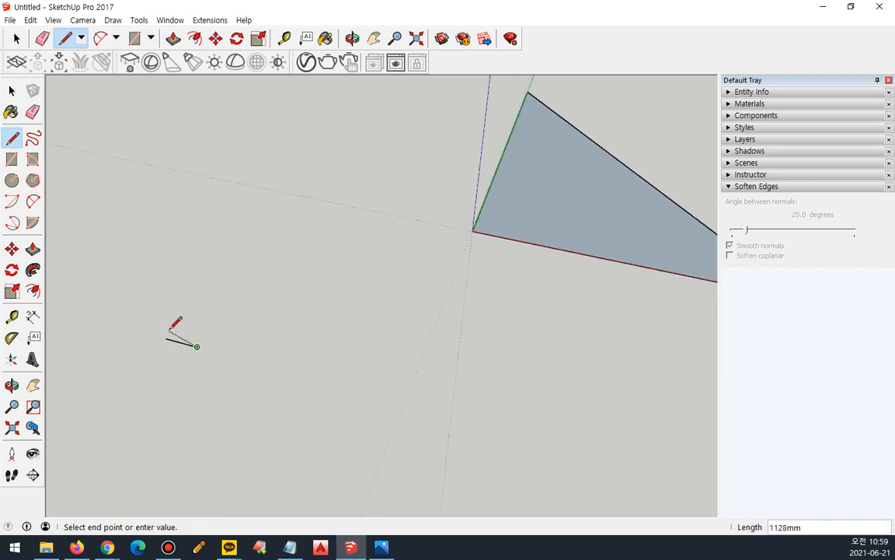
type("<0,")
type("1000,>")
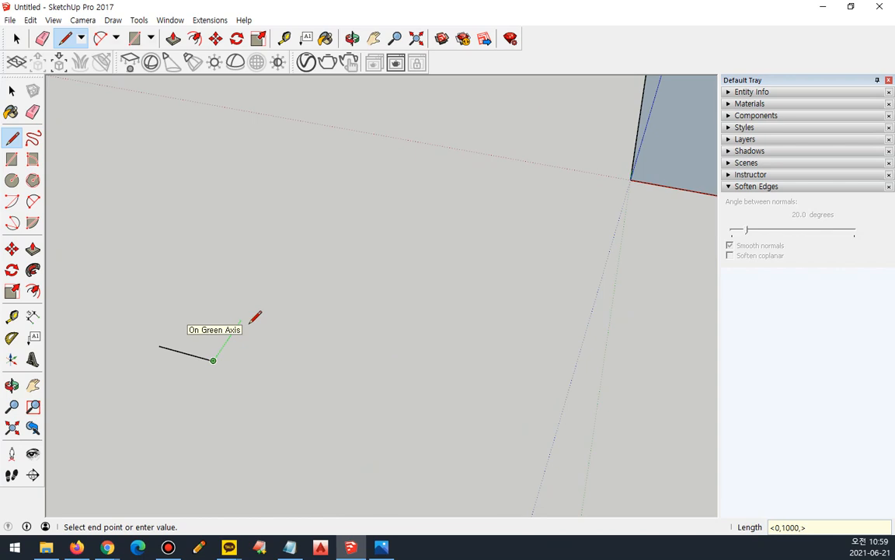
left_click(251, 322)
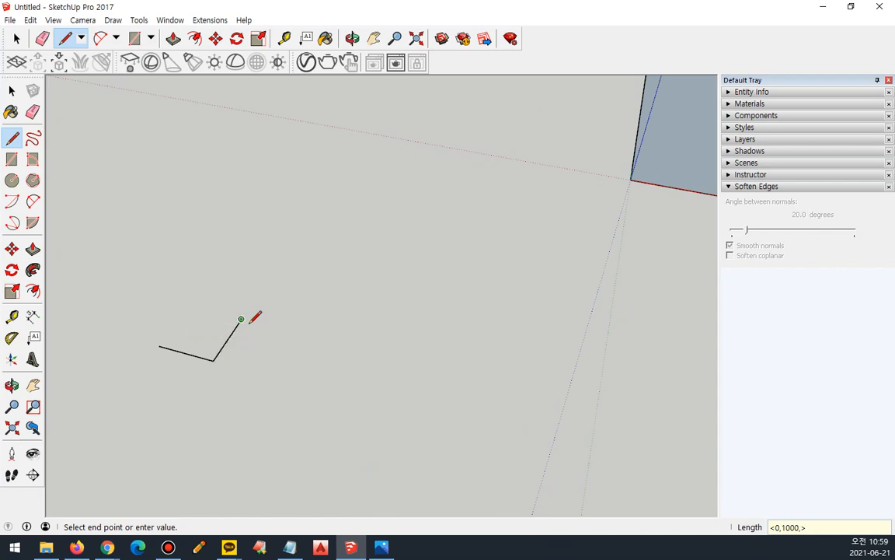
Change the second segment's end point to the relative coordinates <-1000,0,>.
key("BackSpace")
key("BackSpace")
key("BackSpace")
key("BackSpace")
key("BackSpace")
key("BackSpace")
key("BackSpace")
type("-1000,0,")
key("Return")
Re-enter the segment's end point as the relative coordinates <1000,0,>, making it the first edge of a square.
type("<>")
key("Left")
type("1000,0,")
key("Return")
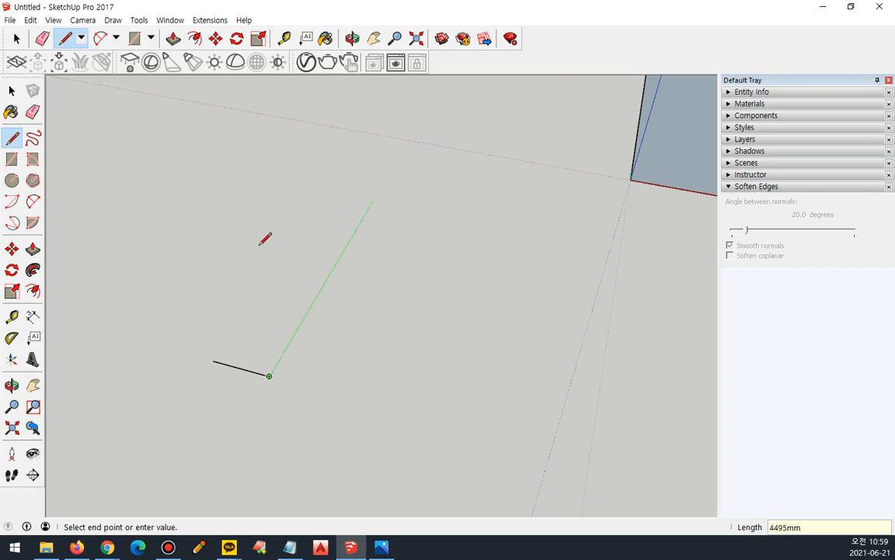
Add the square's second and third edges with the relative coordinates <0,1000,> and <-1000,0,>.
type("<>")
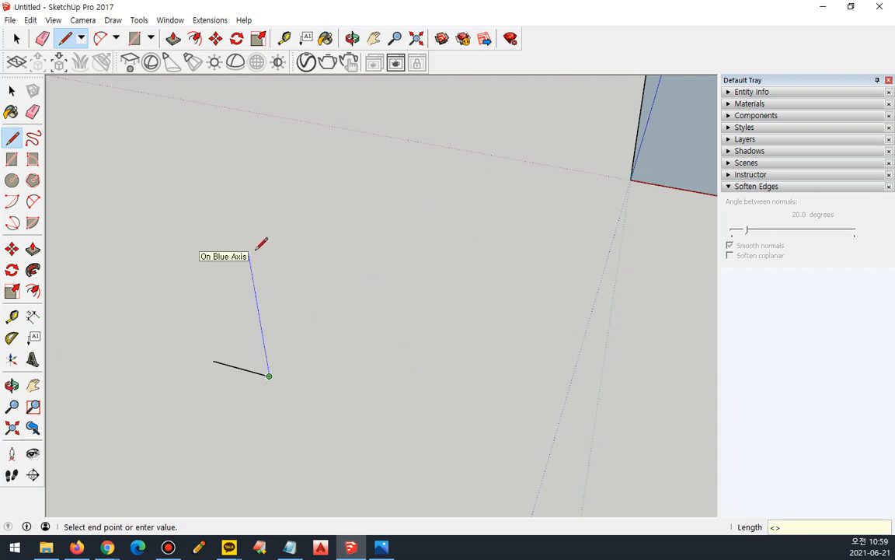
type("0,1000,")
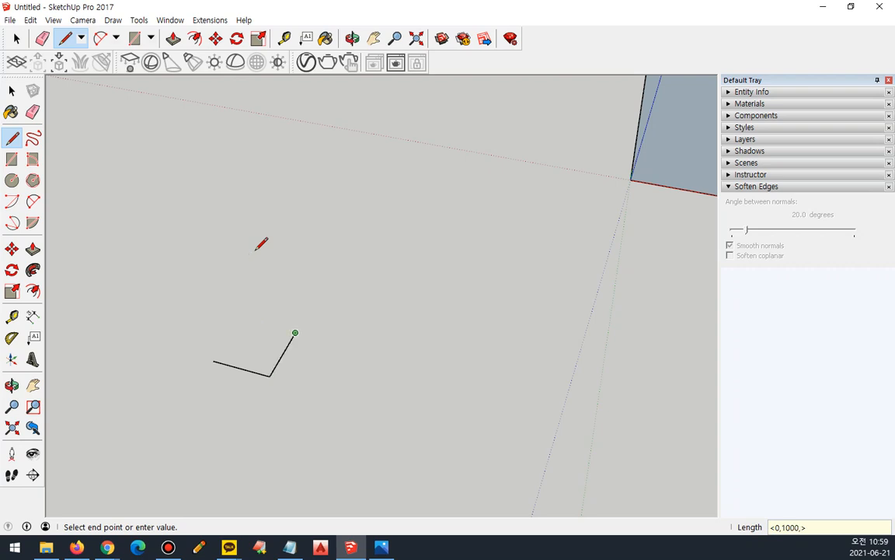
type("<>")
type("-1000,")
type("0,")
key("Return")
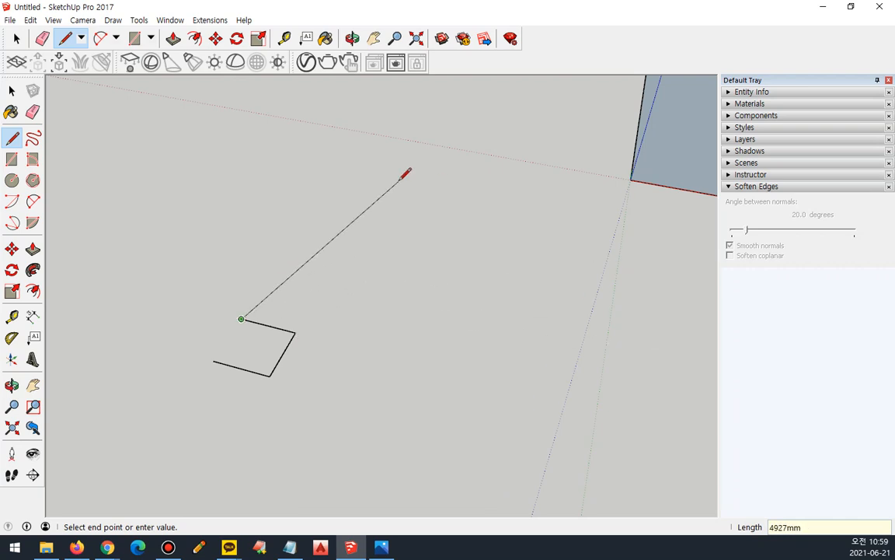
Close the square back to its first corner with an edge using the relative coordinates <0,-1000,>.
type("<>")
type("0,-1000")
type("<>")
type("0,-1")
type("000,")
key("Return")
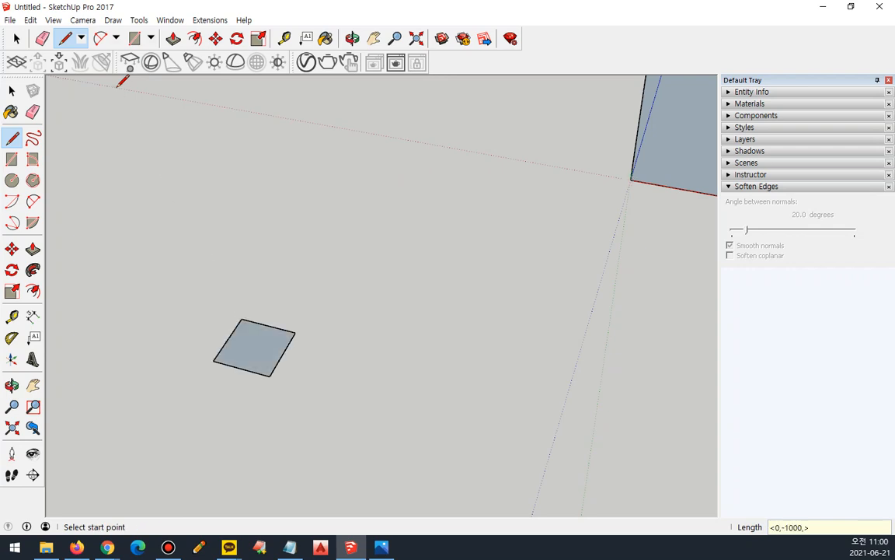